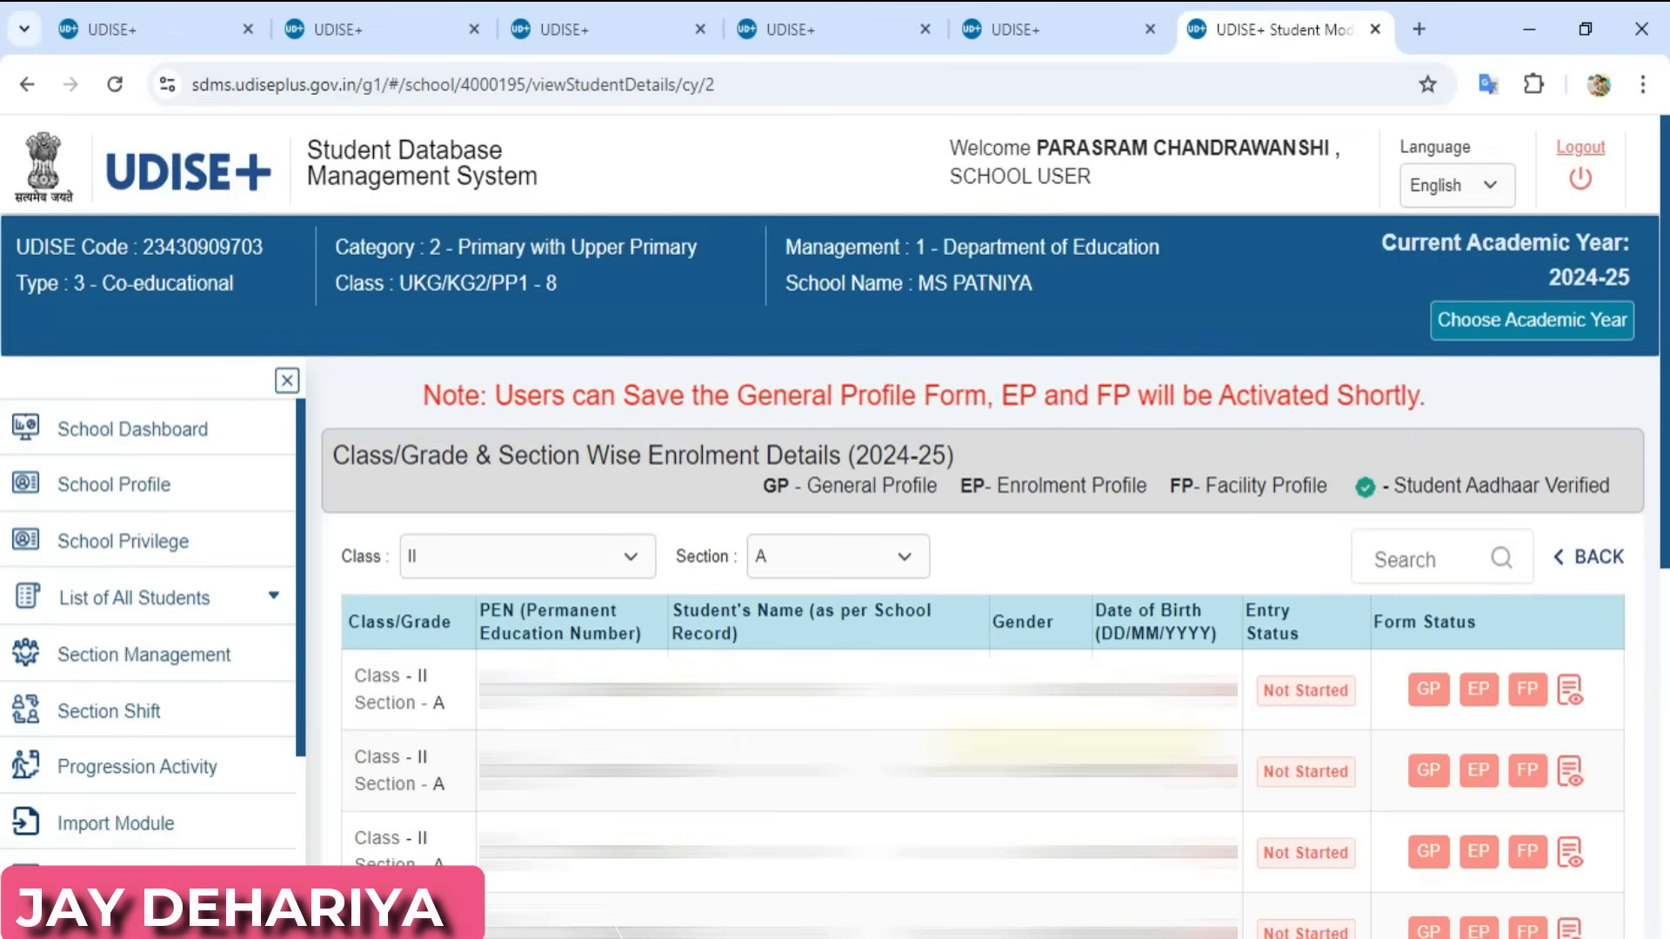
Review the UDISE+ home page, the module login pages and the Madhya Pradesh SDMS login form.
{"action": "left_click", "coordinate": [136, 18]}
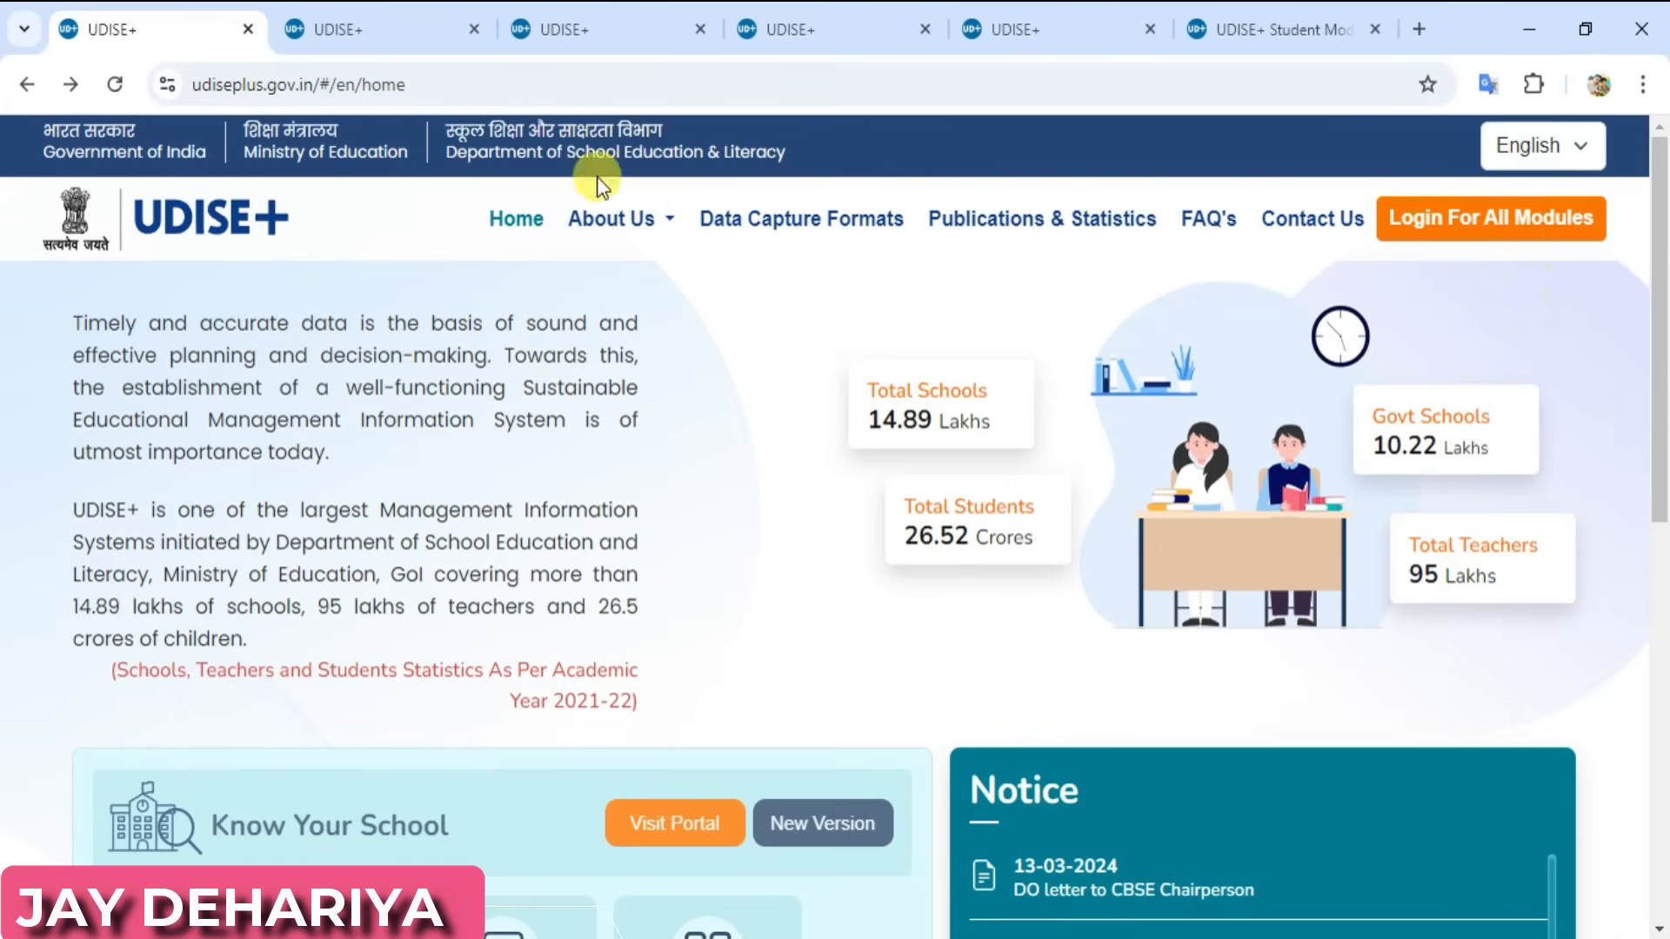
{"action": "left_click", "coordinate": [361, 29]}
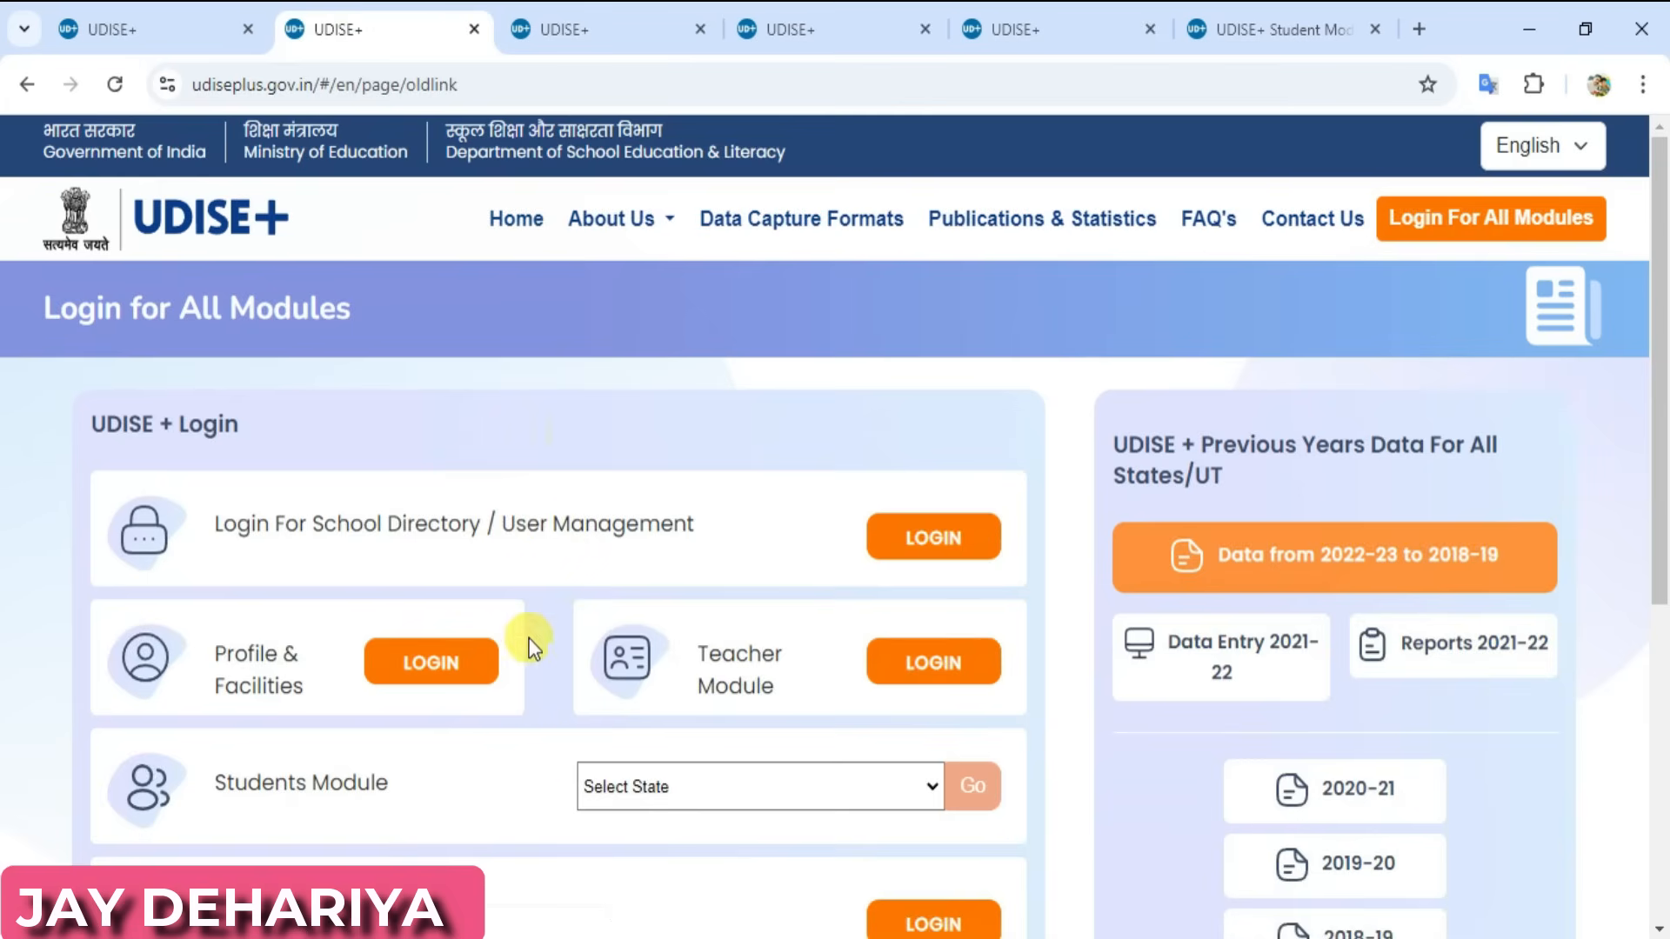
{"action": "scroll", "coordinate": [548, 755], "scroll_direction": "down", "scroll_amount": 3}
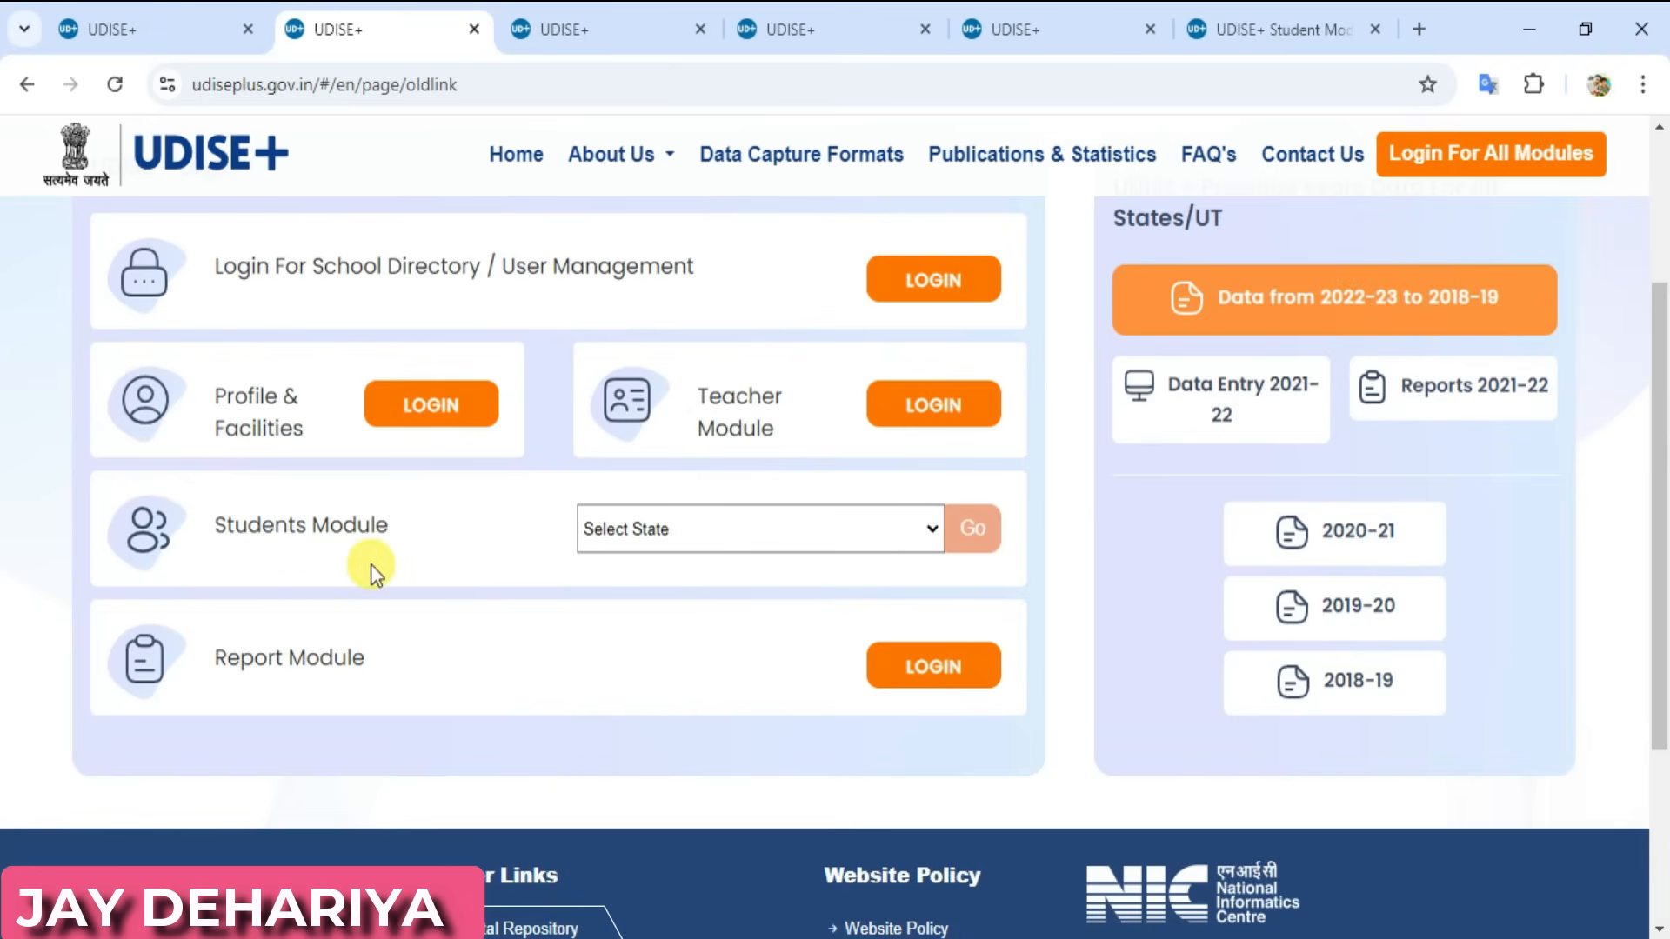
{"action": "left_click", "coordinate": [591, 29]}
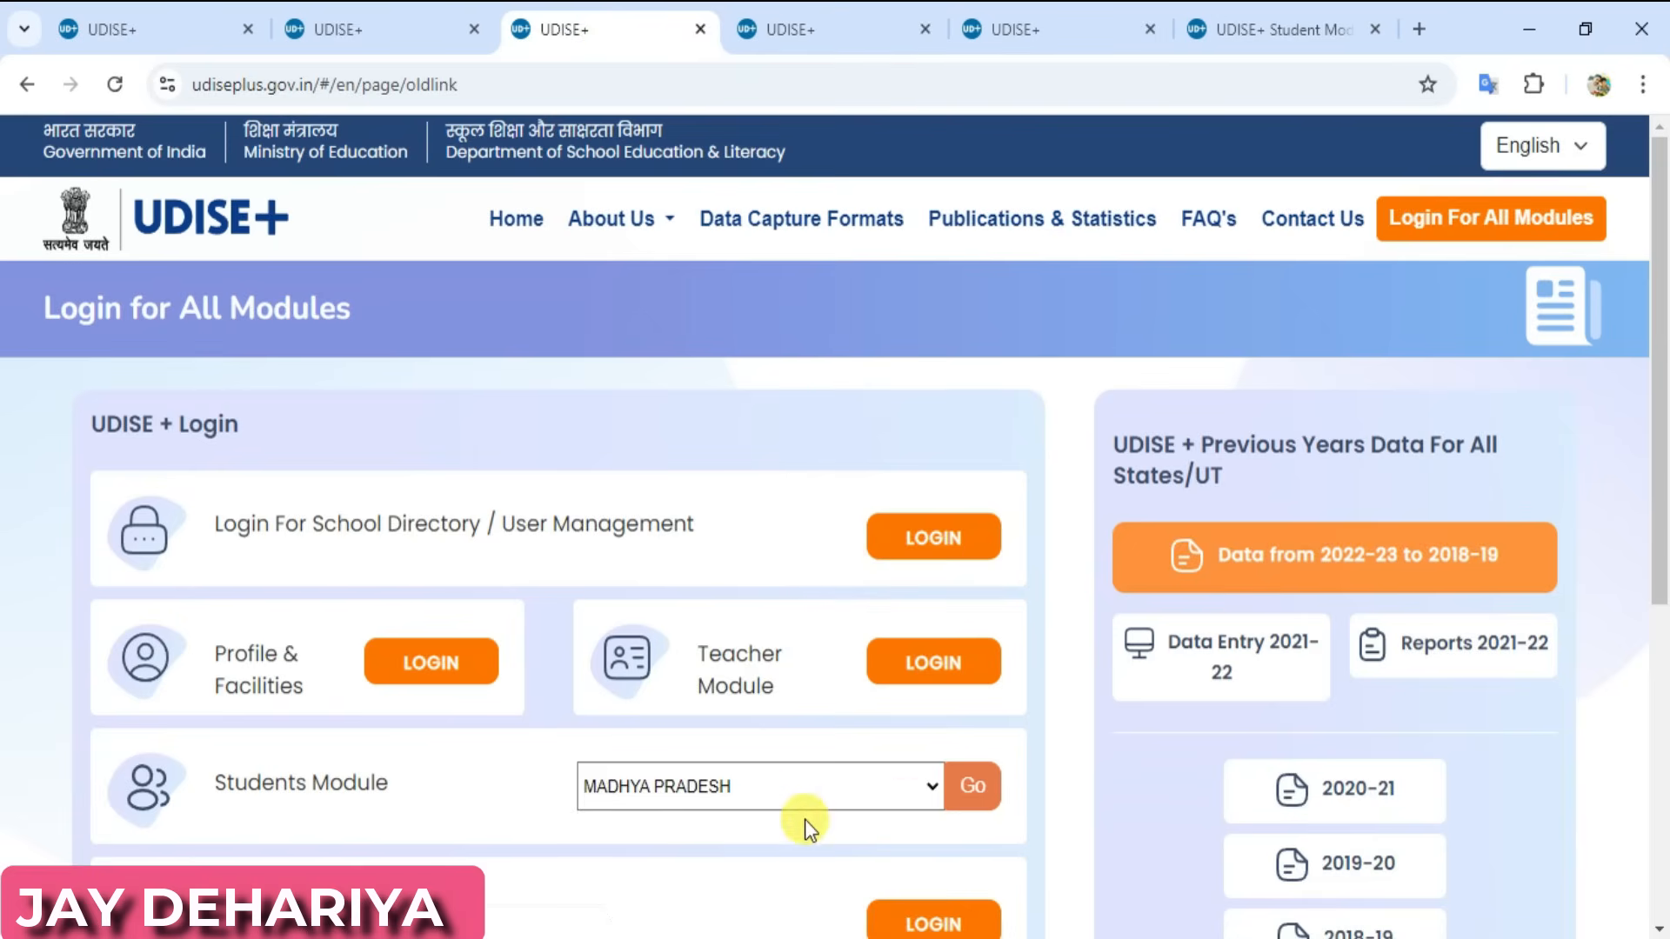
{"action": "left_click", "coordinate": [831, 33]}
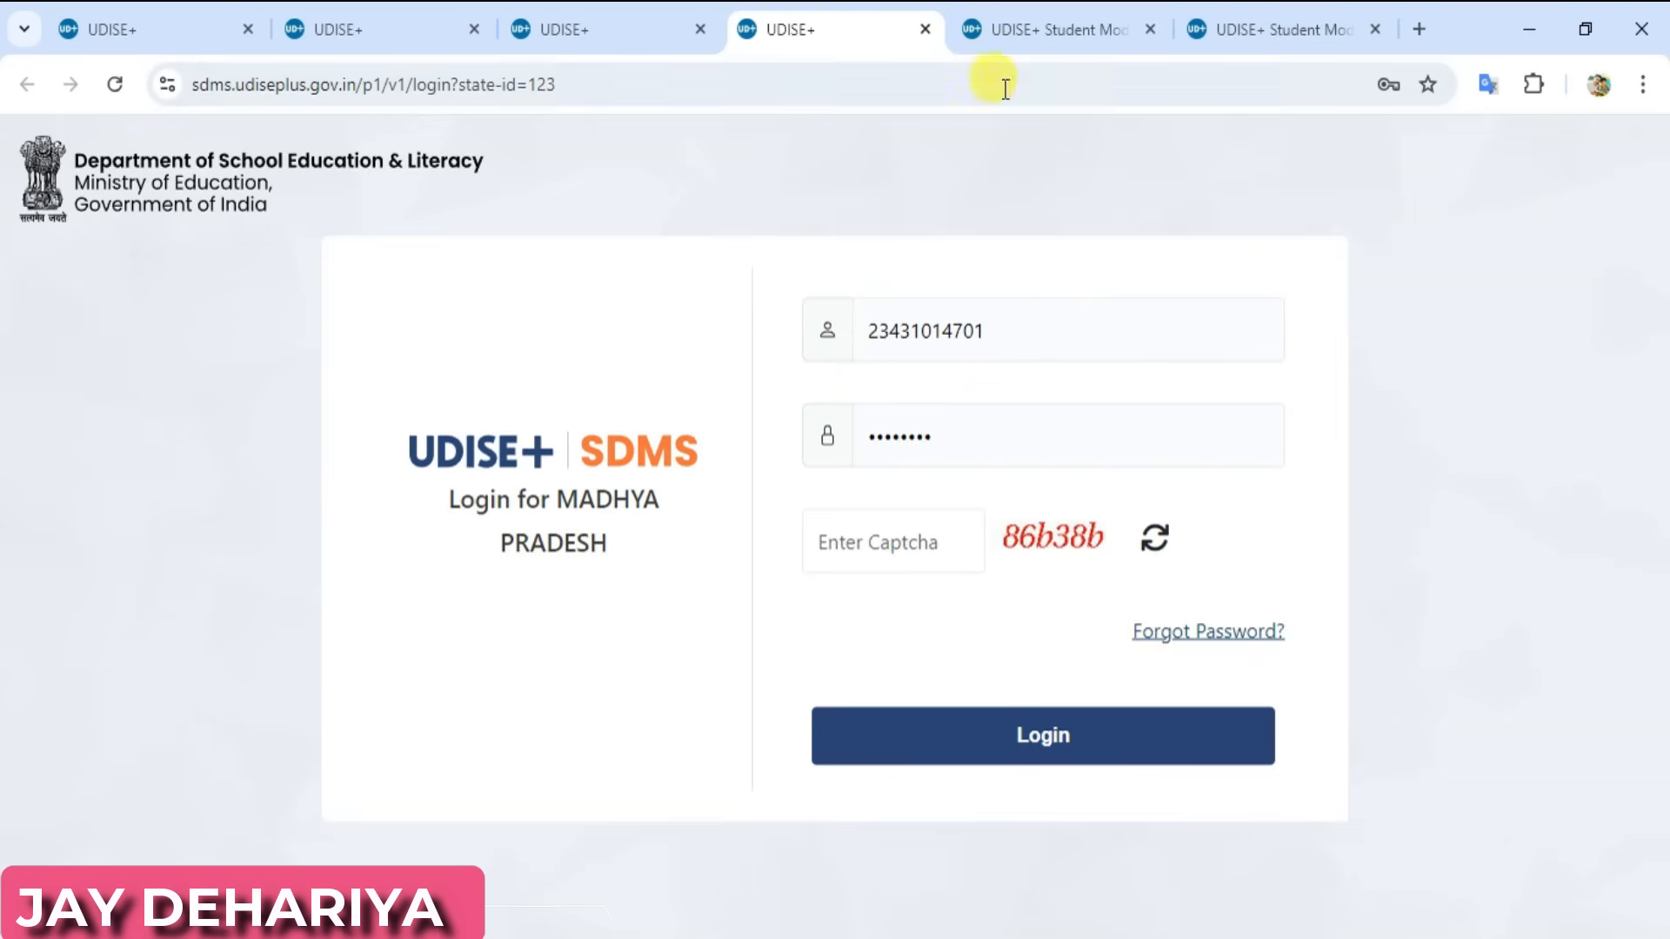
In the logged-in student database, enter the 2024-25 academic year and dismiss the School Information notice.
{"action": "left_click", "coordinate": [1041, 26]}
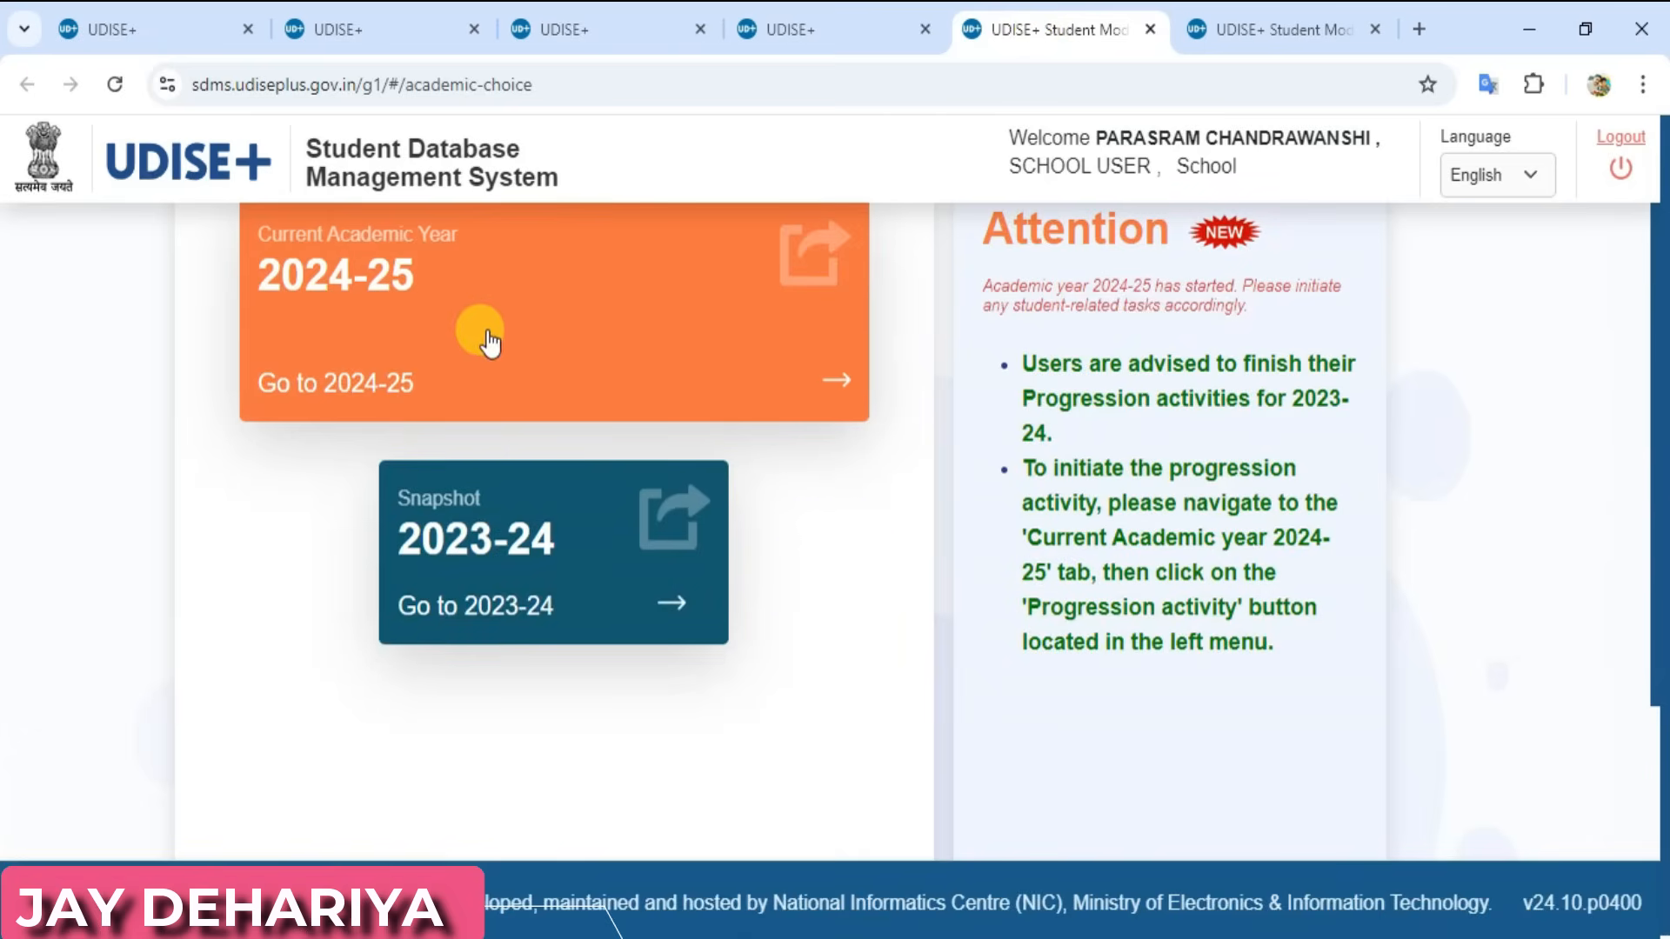
{"action": "left_click", "coordinate": [522, 335]}
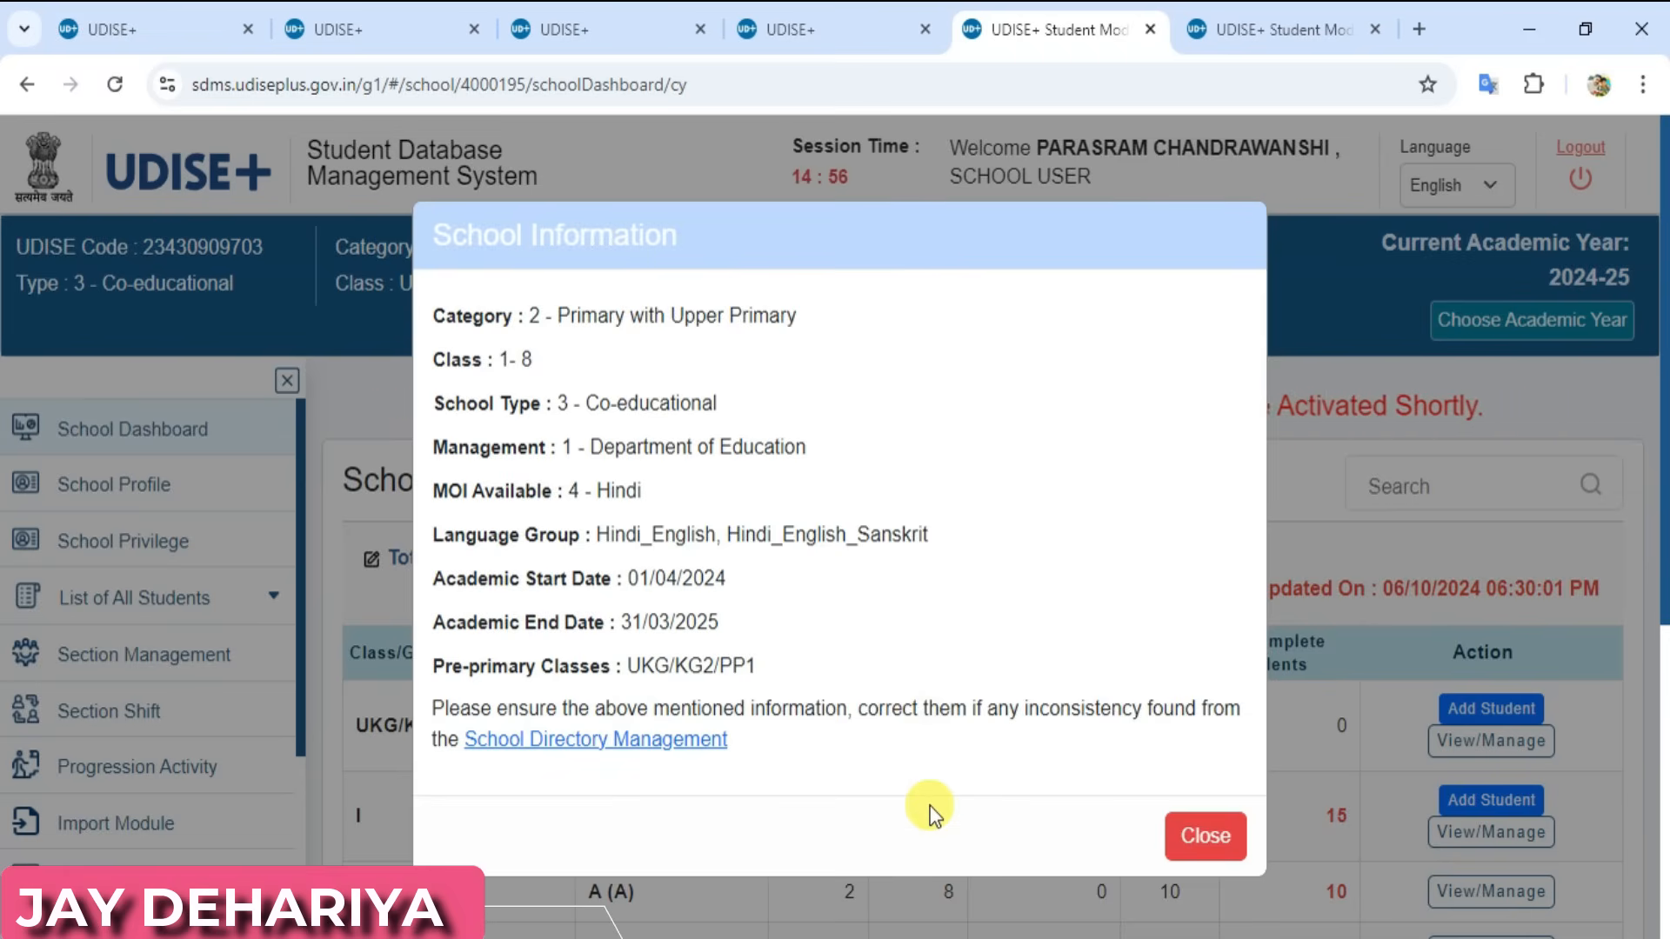
{"action": "left_click", "coordinate": [1179, 848]}
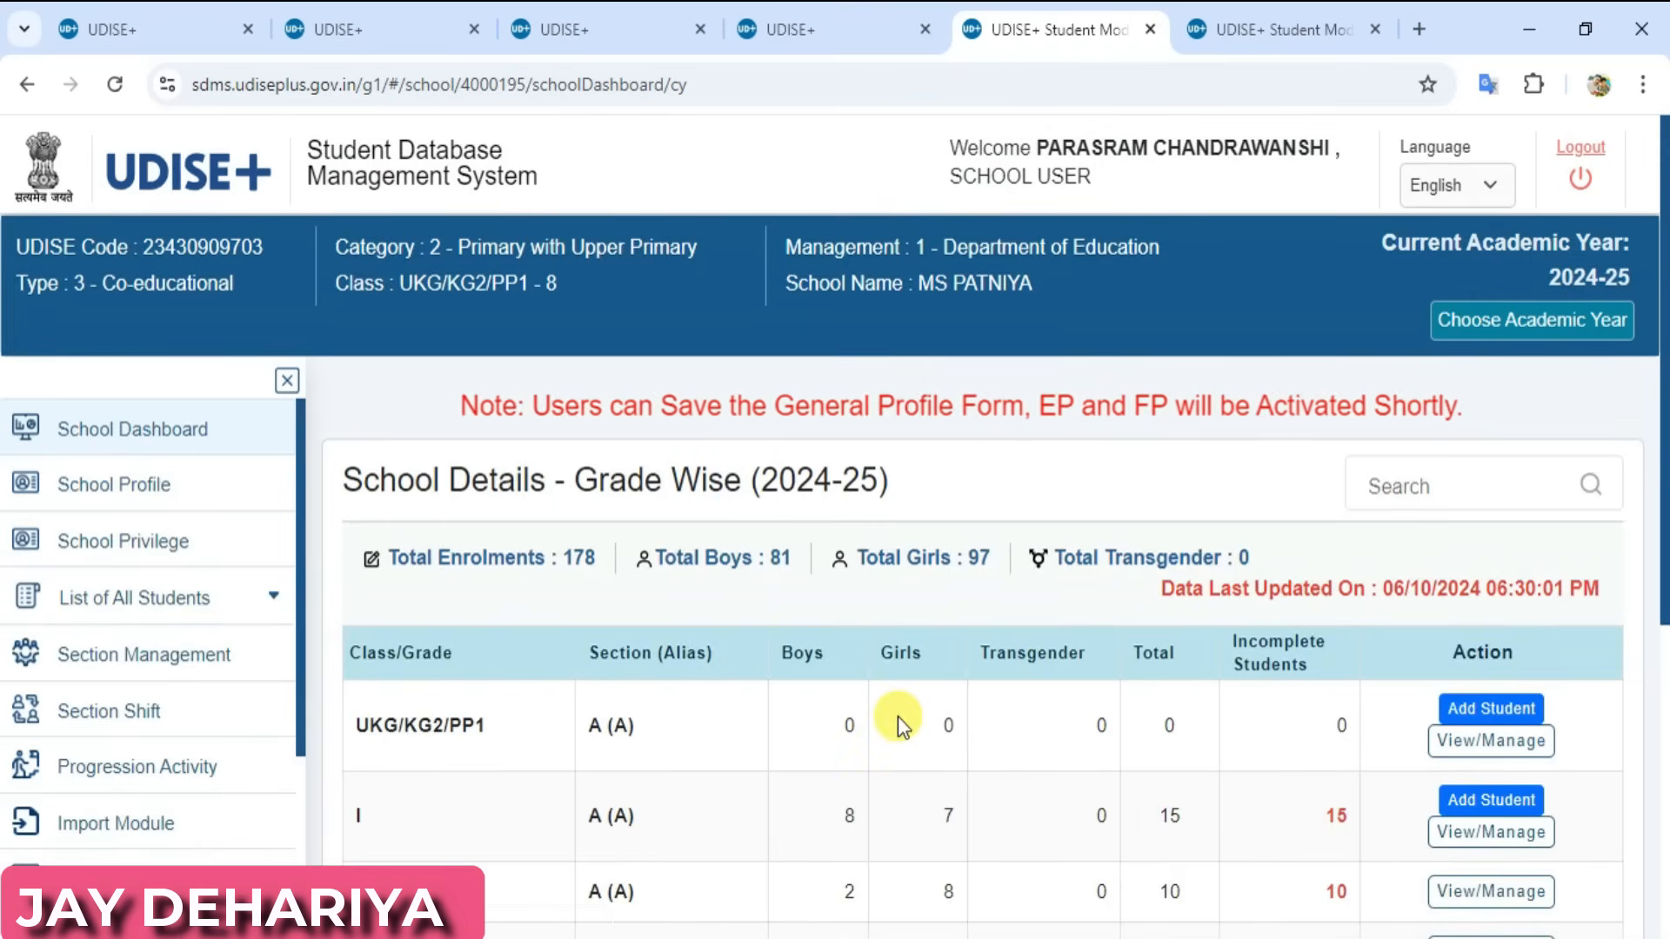
From the grade-wise school details, open the student list of Class II, Section A.
{"action": "scroll", "coordinate": [750, 742], "scroll_direction": "down", "scroll_amount": 3}
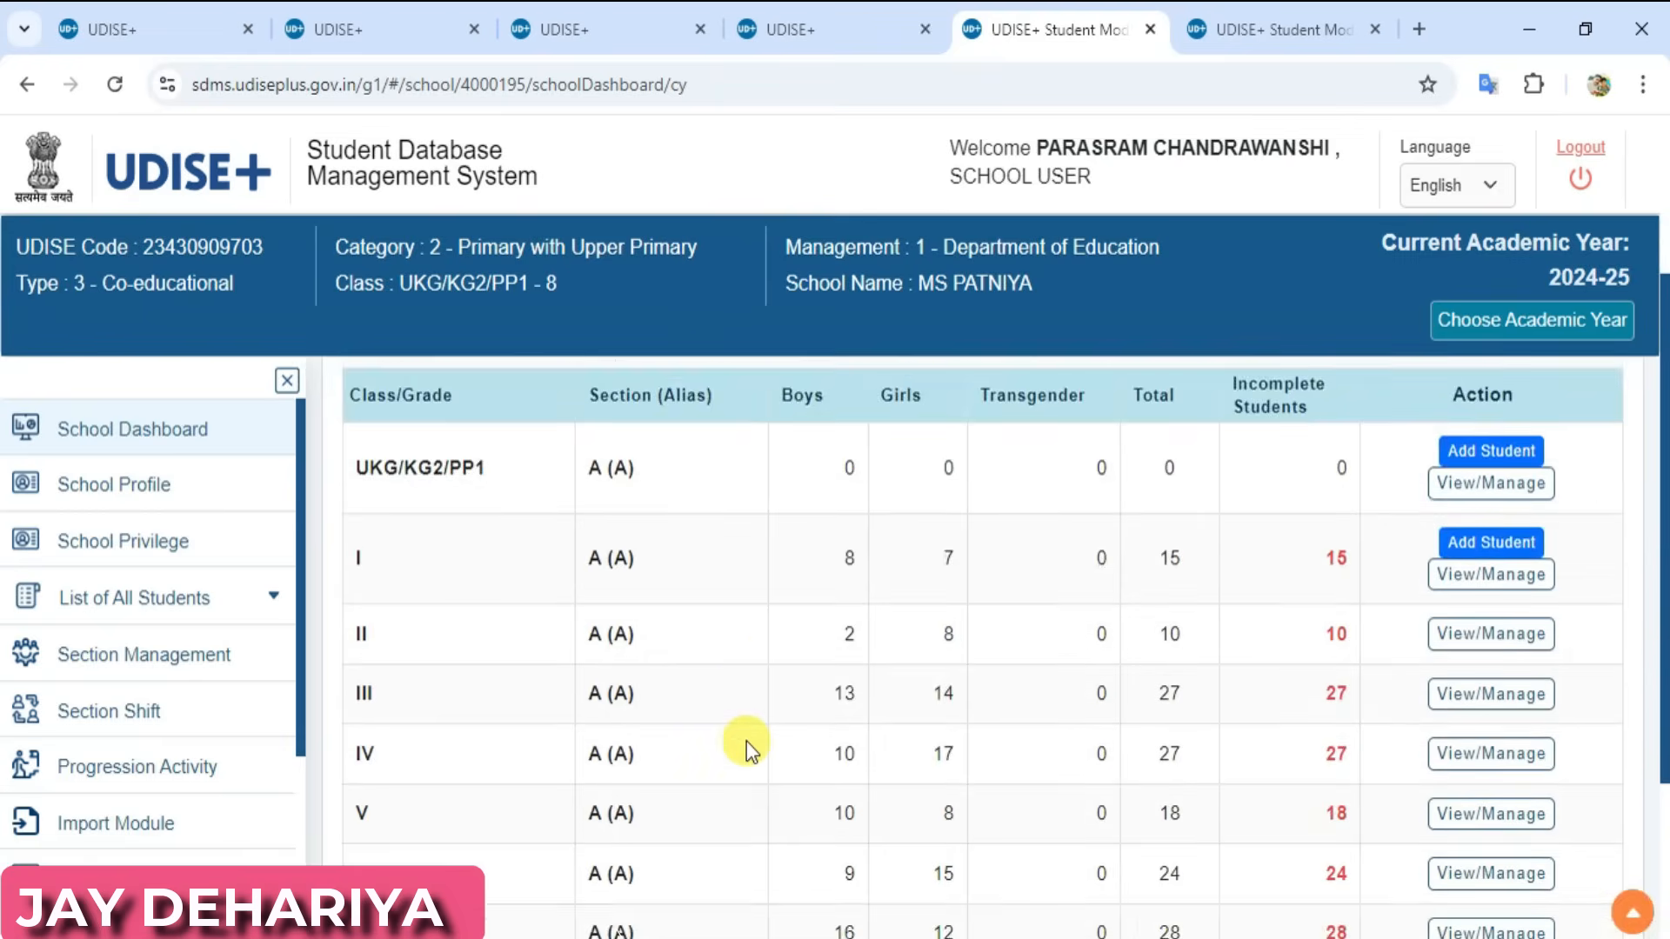
{"action": "scroll", "coordinate": [746, 741], "scroll_direction": "down", "scroll_amount": 2}
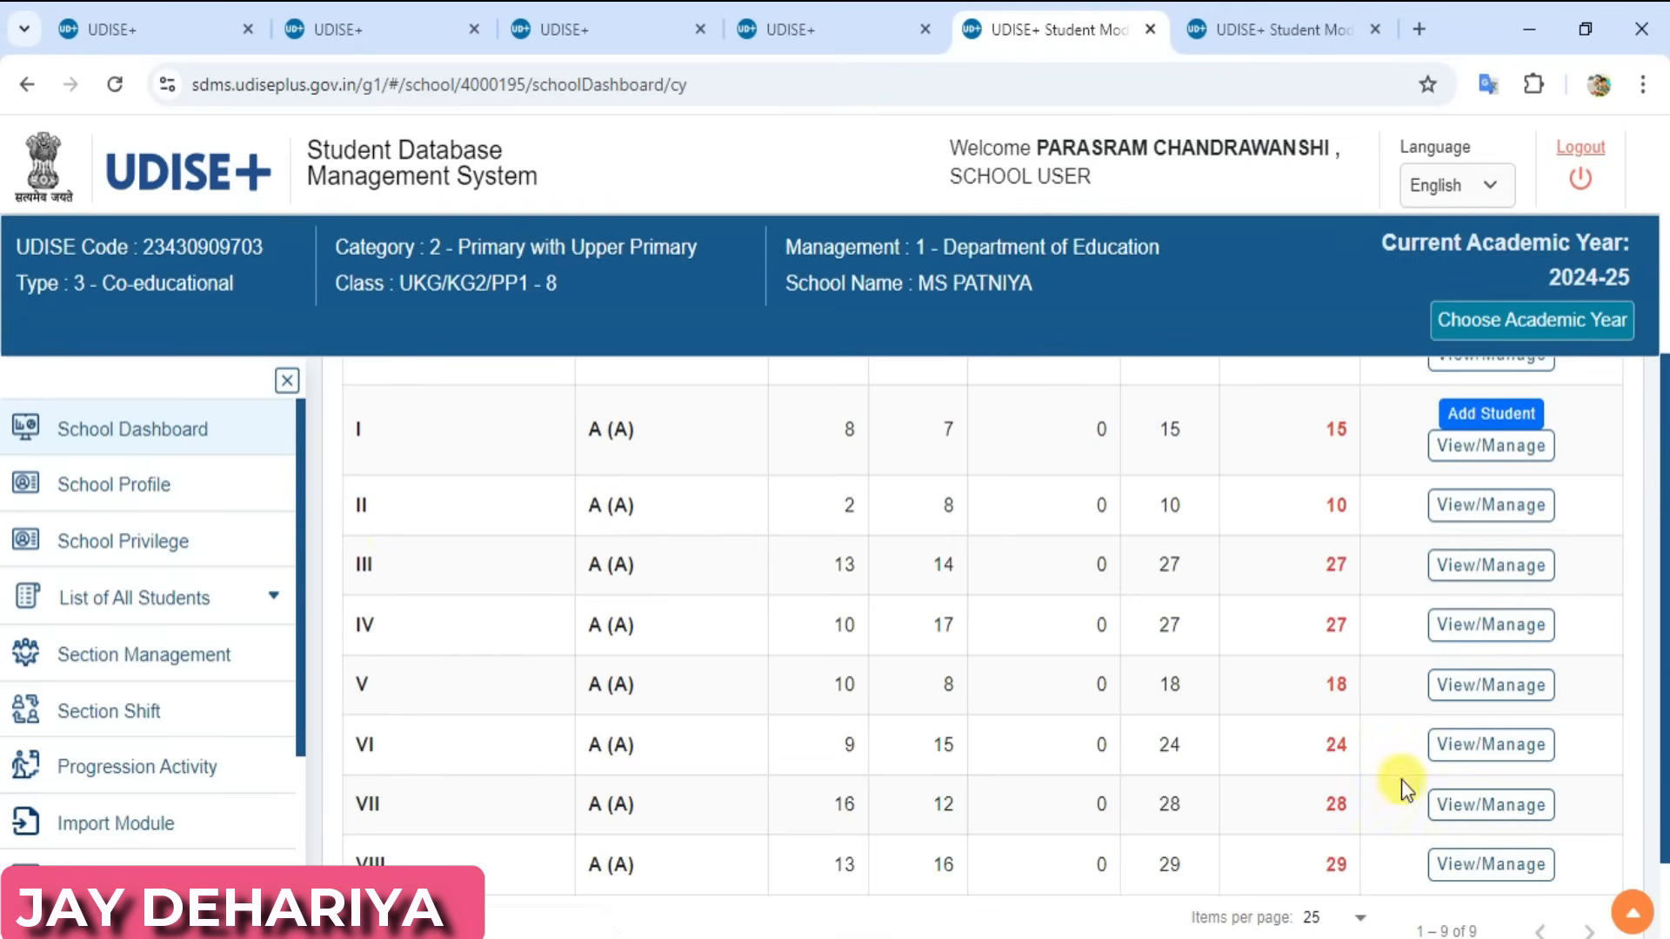
{"action": "left_click", "coordinate": [1467, 520]}
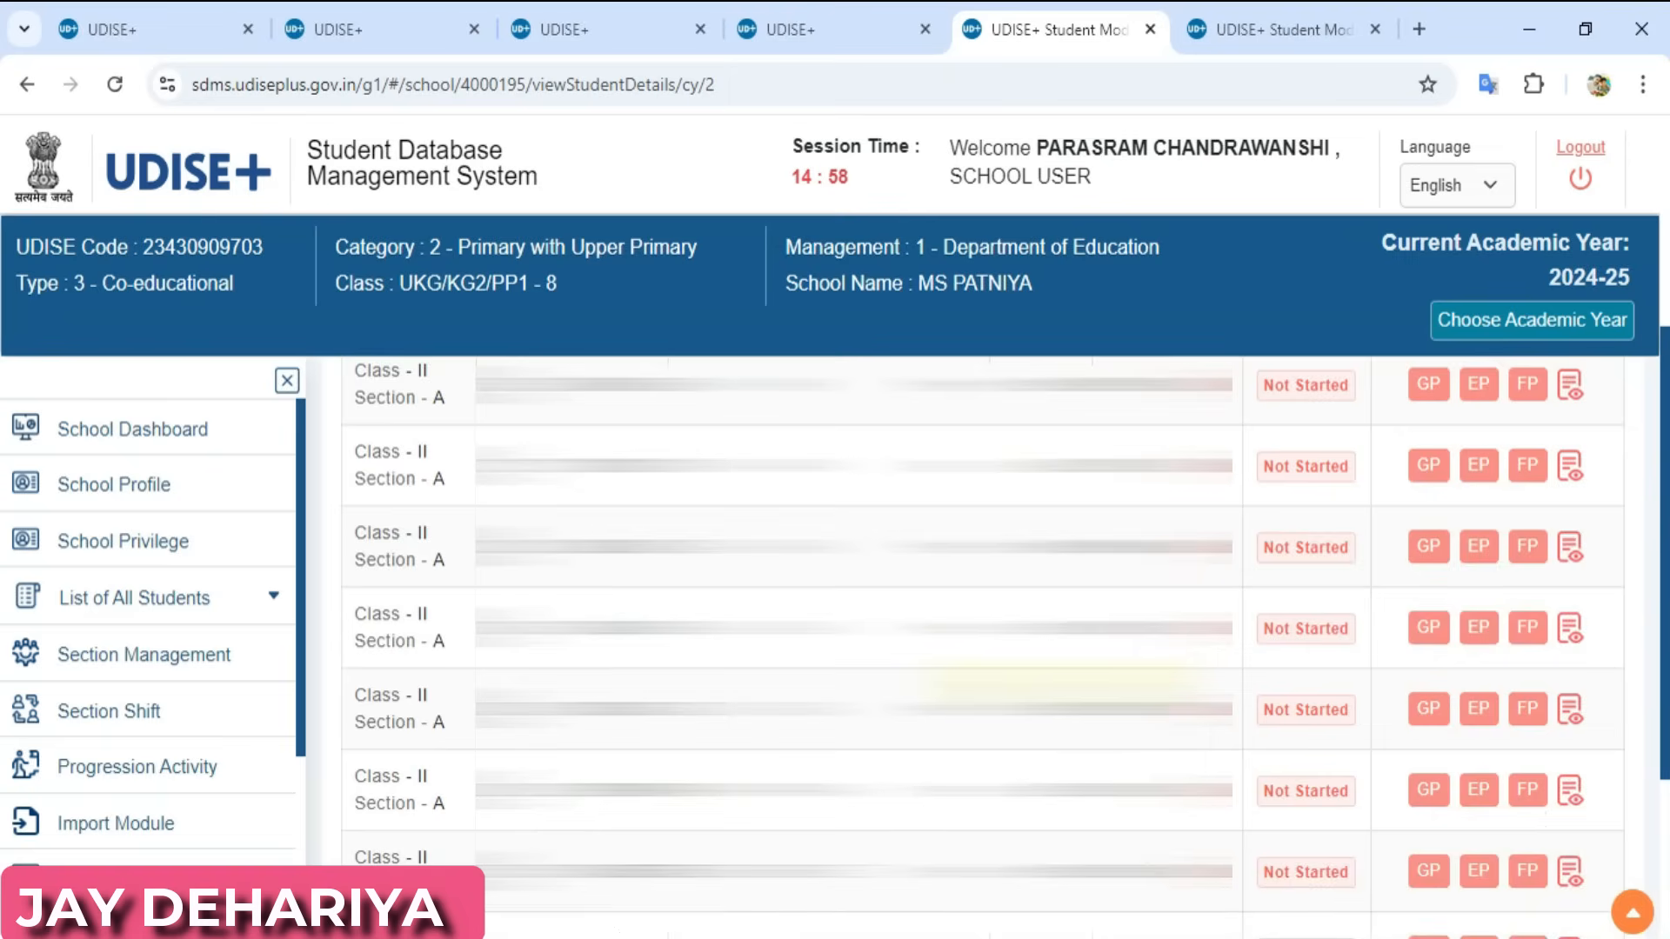
{"action": "scroll", "coordinate": [1061, 682], "scroll_direction": "up", "scroll_amount": 3}
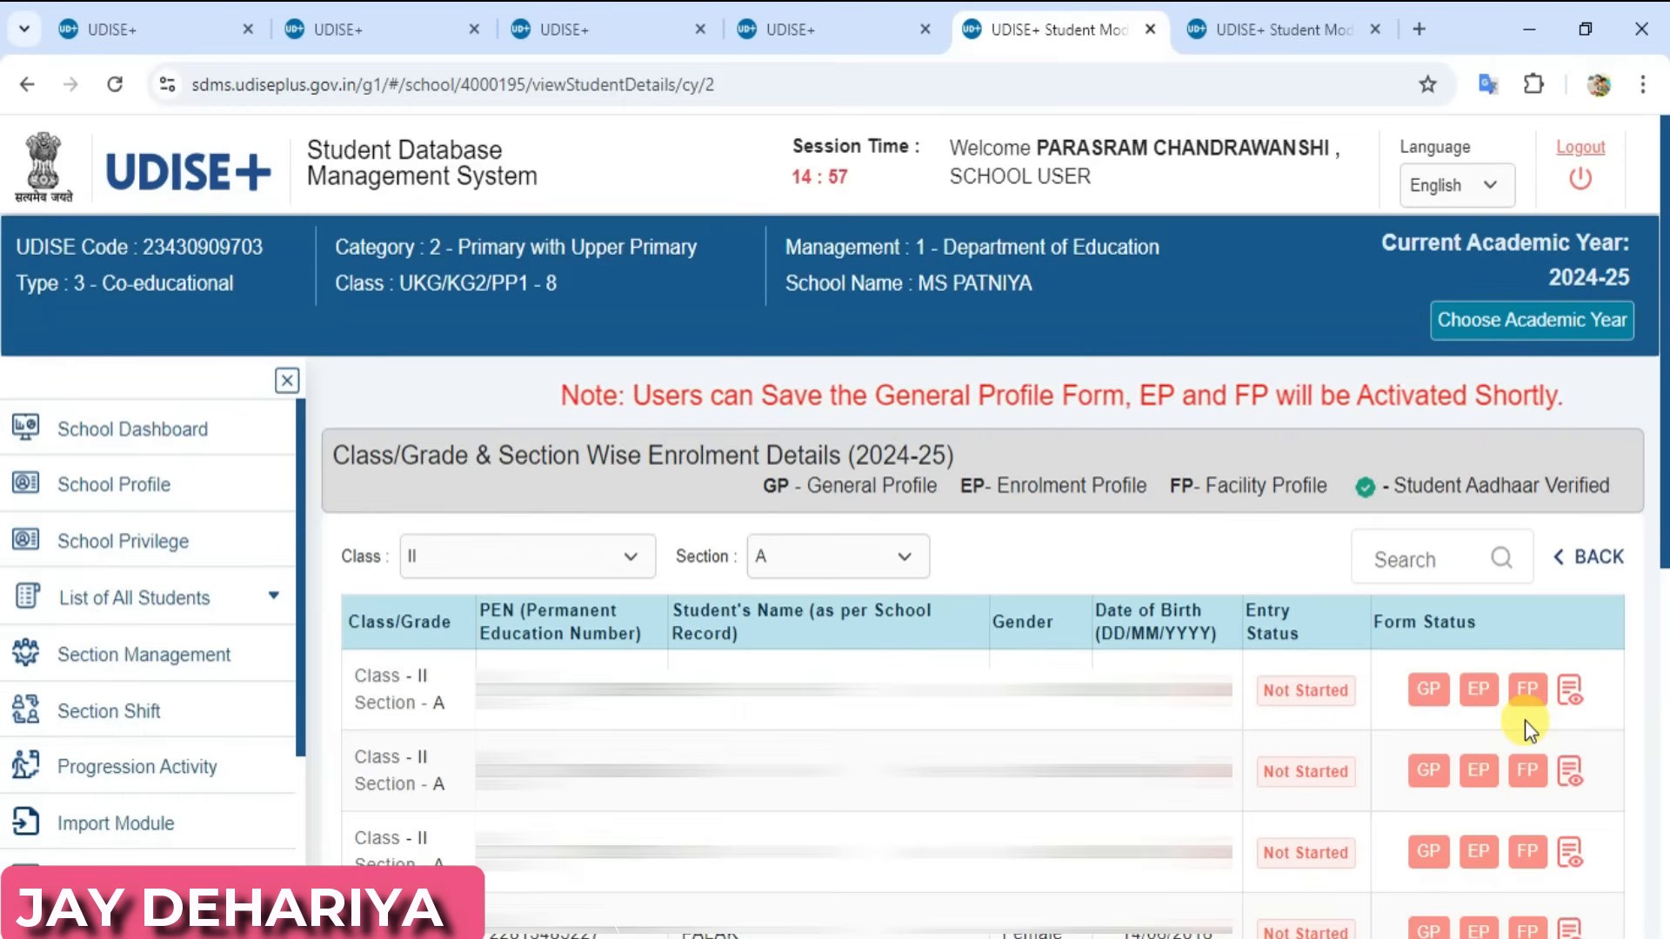
Open the General Profile of the first student in the list and review it down to the blood group.
{"action": "left_click", "coordinate": [1423, 707]}
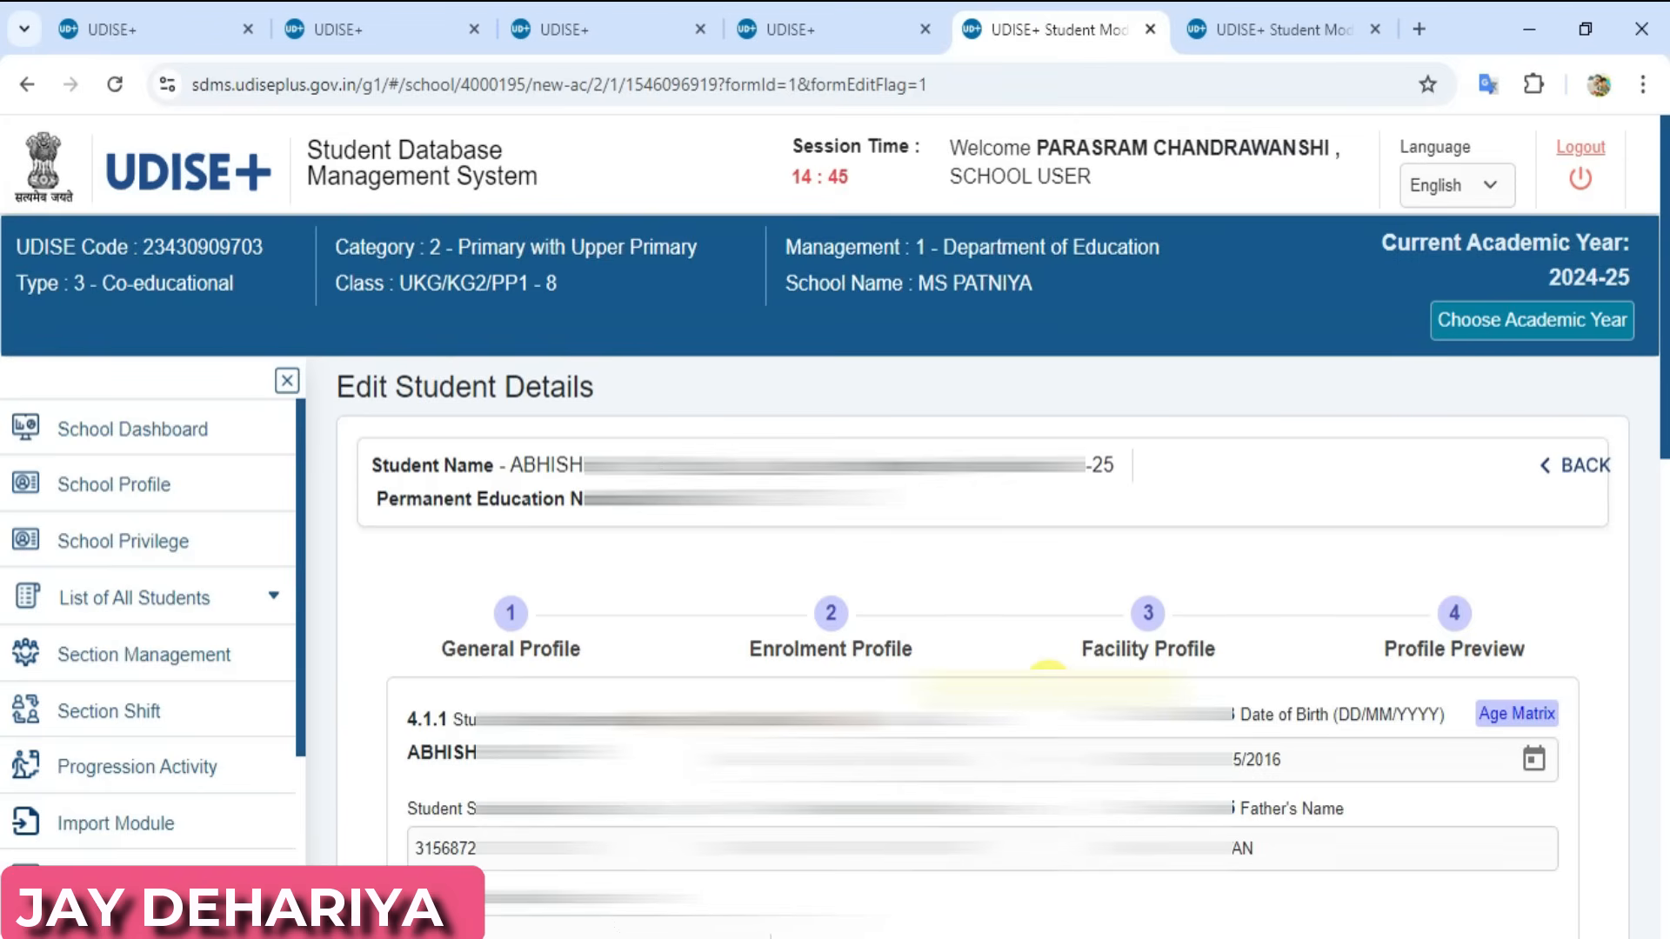
{"action": "scroll", "coordinate": [983, 648], "scroll_direction": "down", "scroll_amount": 5}
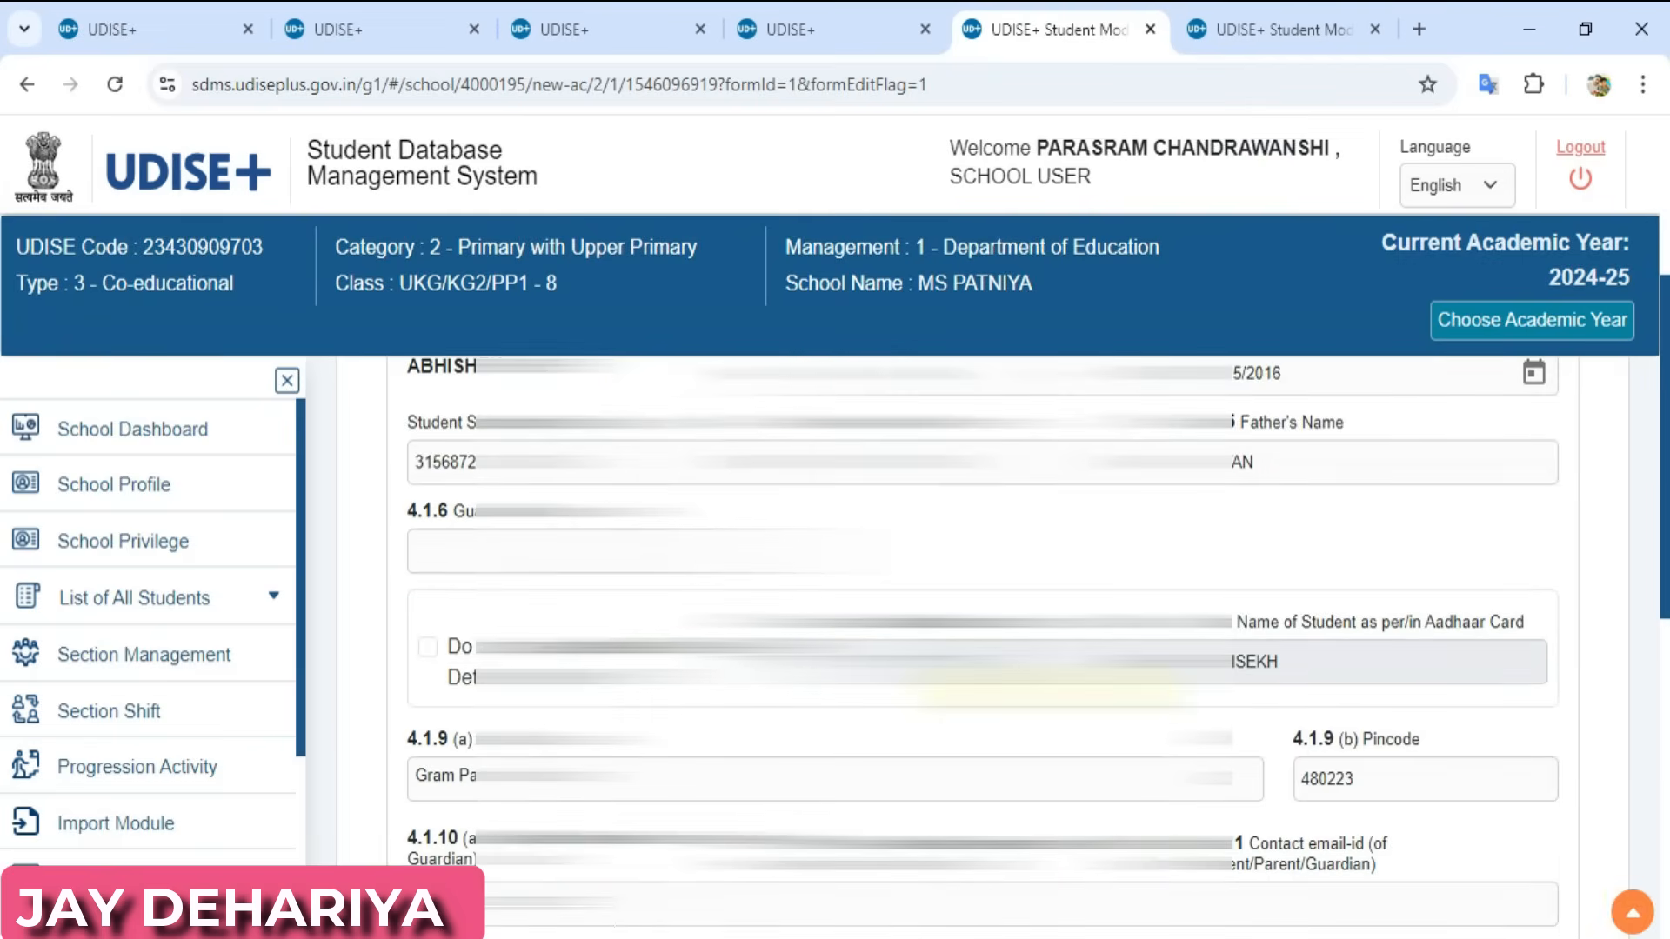
{"action": "scroll", "coordinate": [983, 648], "scroll_direction": "down", "scroll_amount": 5}
{"action": "scroll", "coordinate": [1049, 689], "scroll_direction": "down", "scroll_amount": 3}
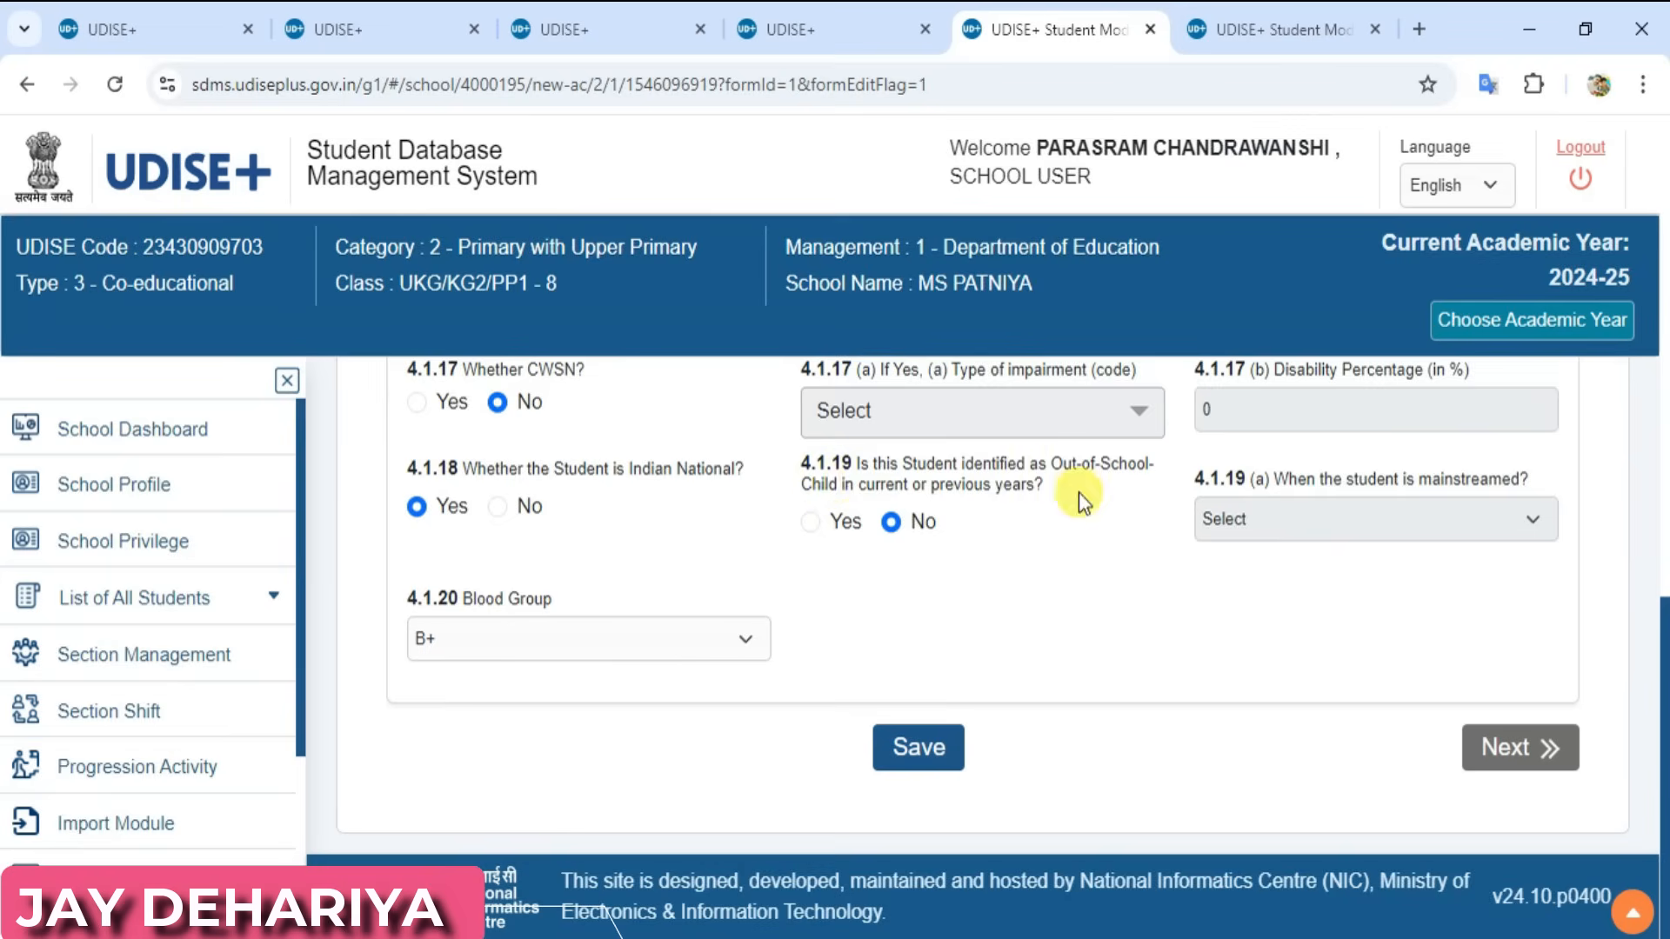
Change the site language to Hindi and save the student's general profile, dismissing the confirmation.
{"action": "left_click", "coordinate": [1491, 190]}
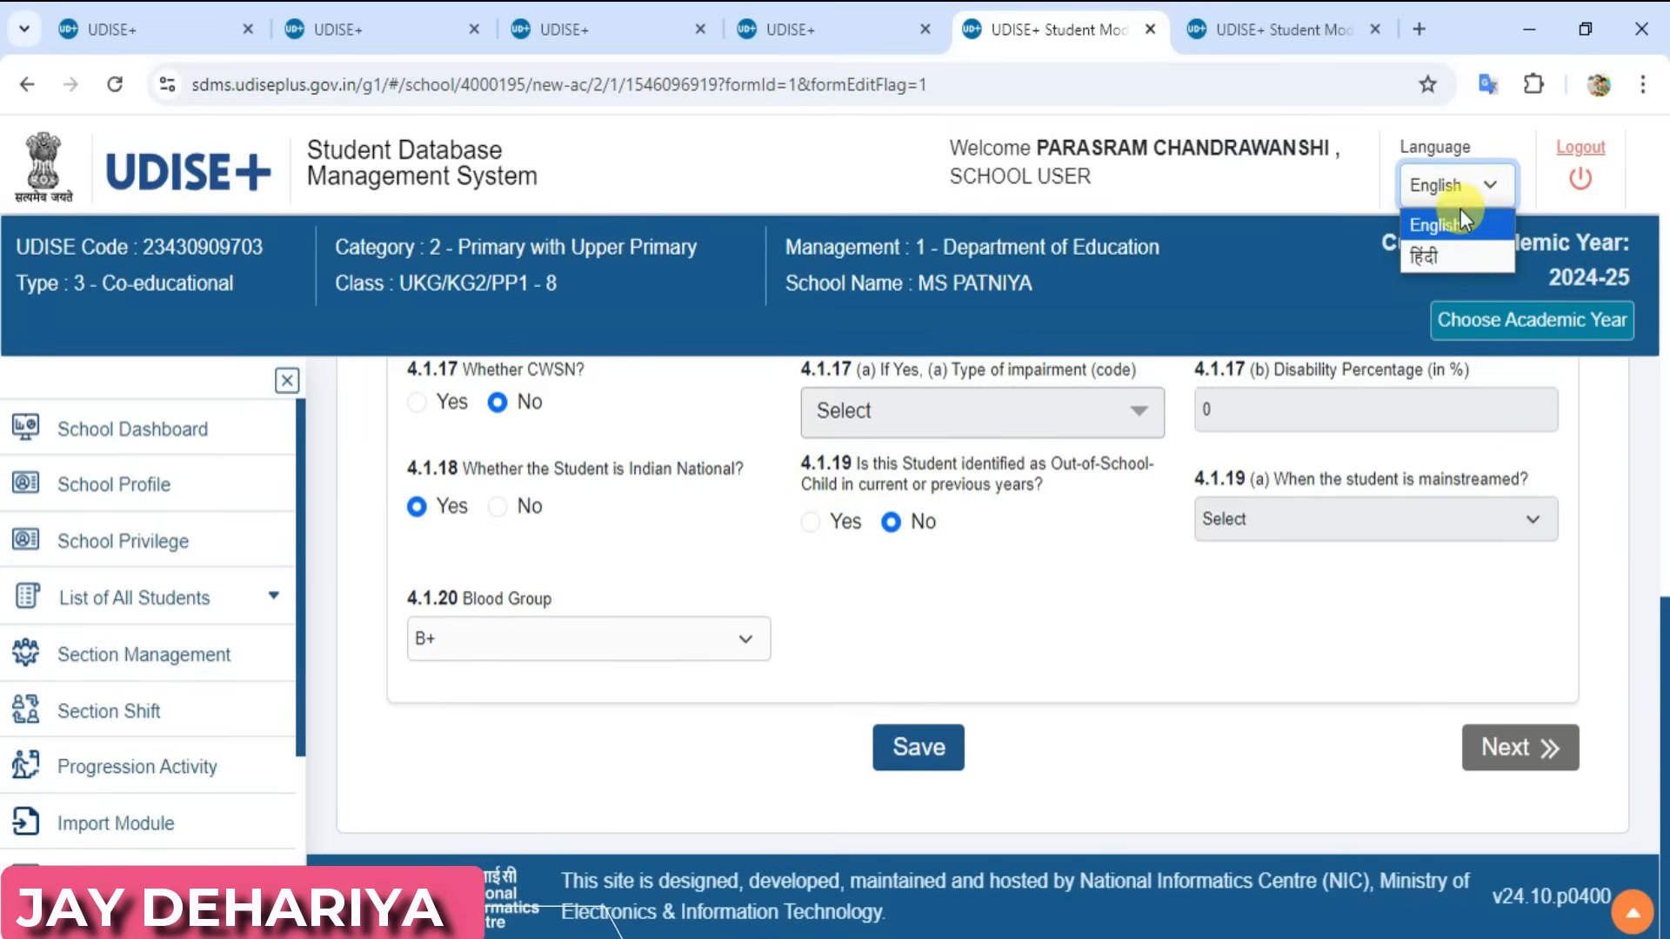
{"action": "left_click", "coordinate": [1444, 254]}
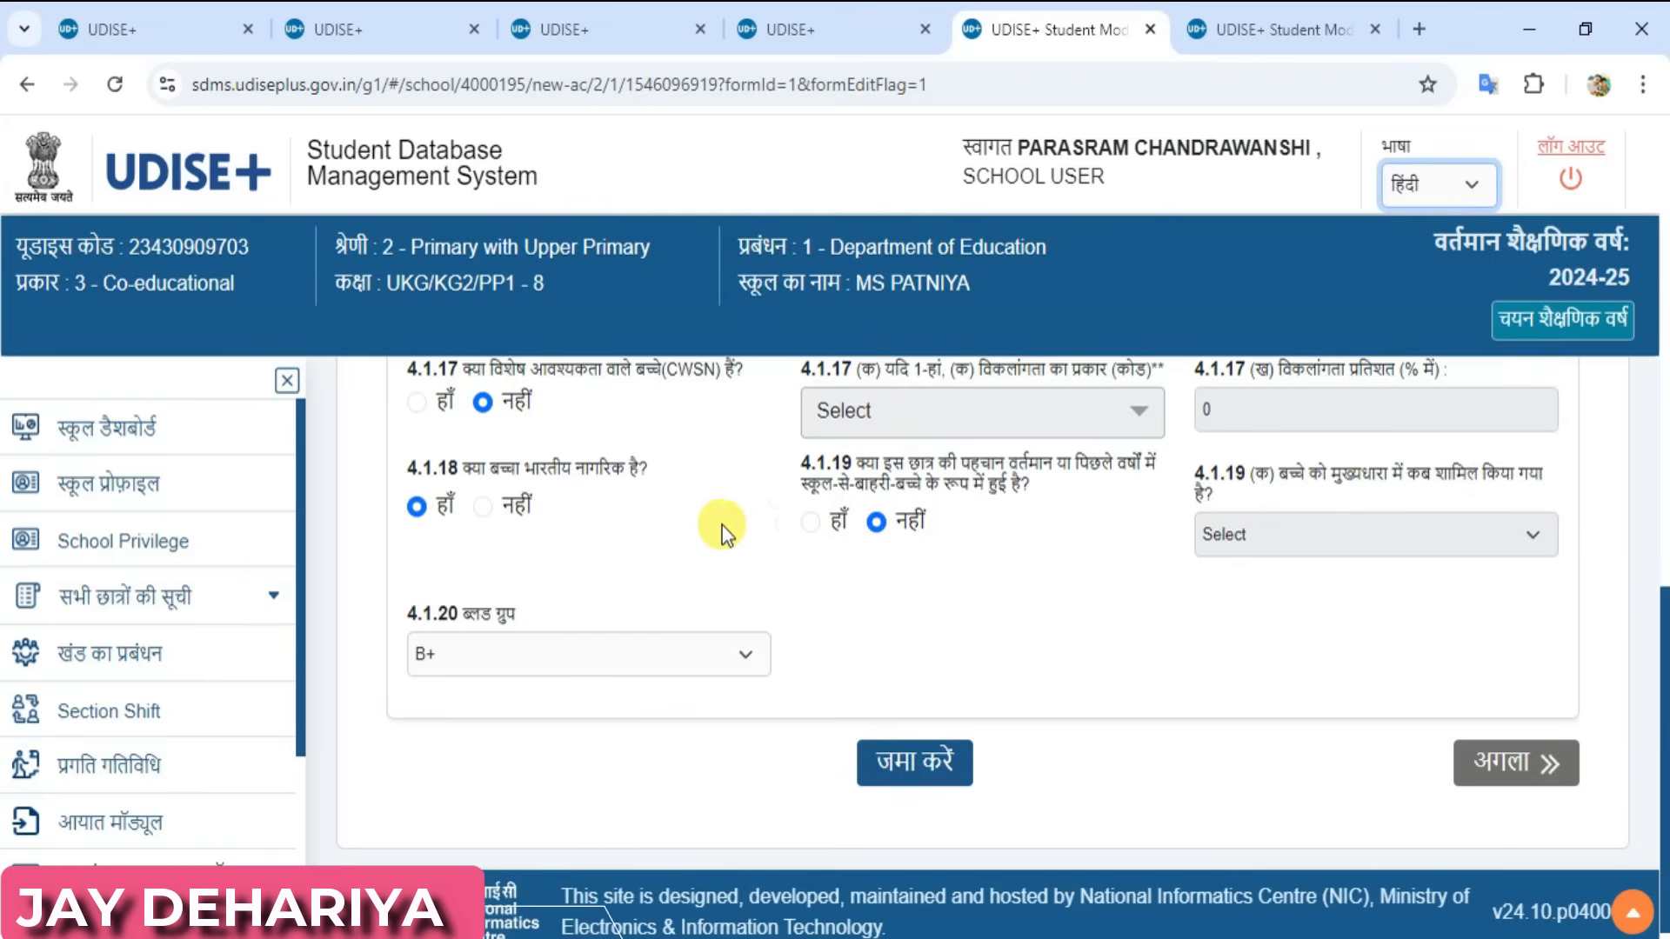
{"action": "left_click", "coordinate": [918, 770]}
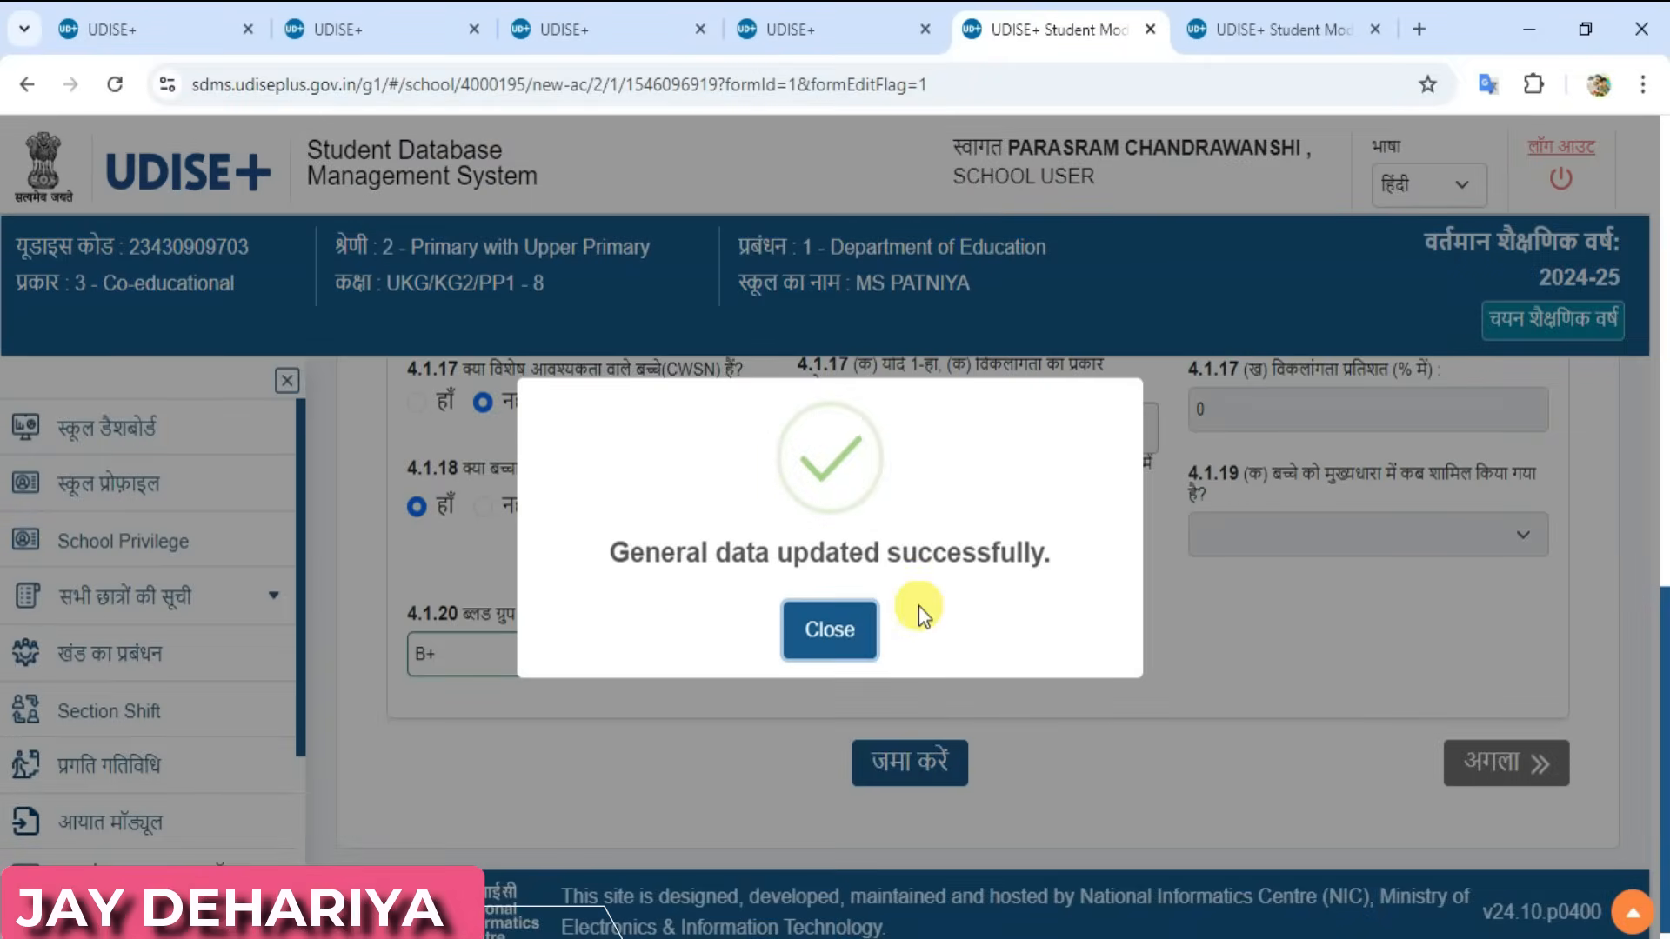
{"action": "left_click", "coordinate": [829, 644]}
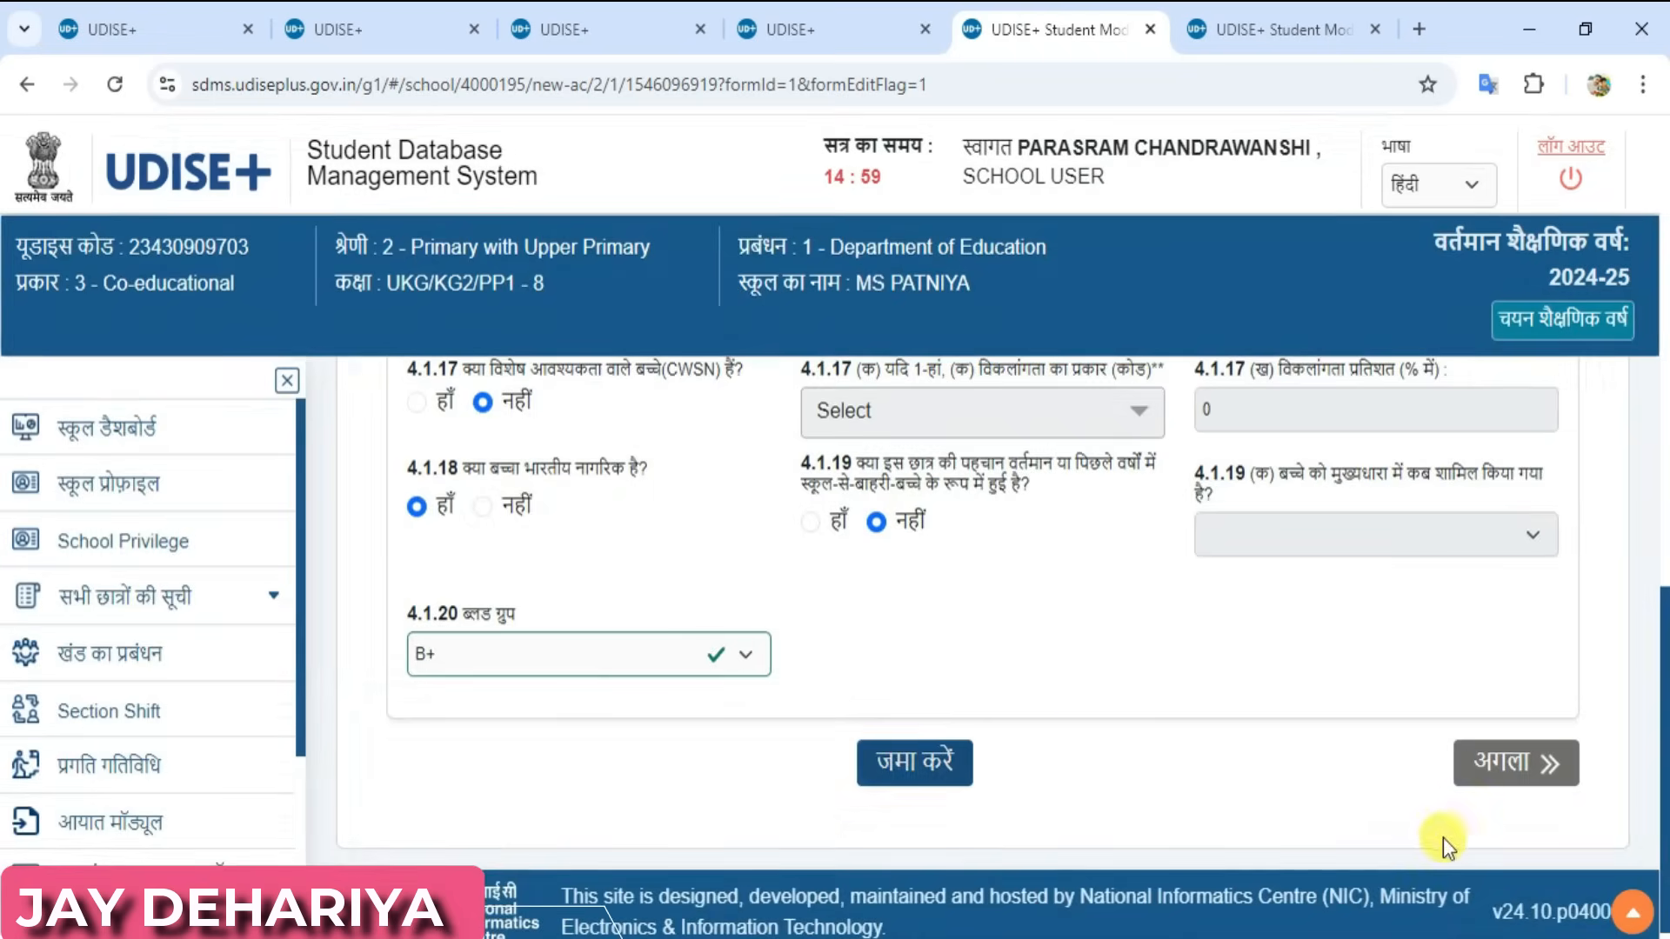
In the student's enrolment profile, set the admission date to 18/06/2023 and the class roll number to 12.
{"action": "left_click", "coordinate": [1511, 765]}
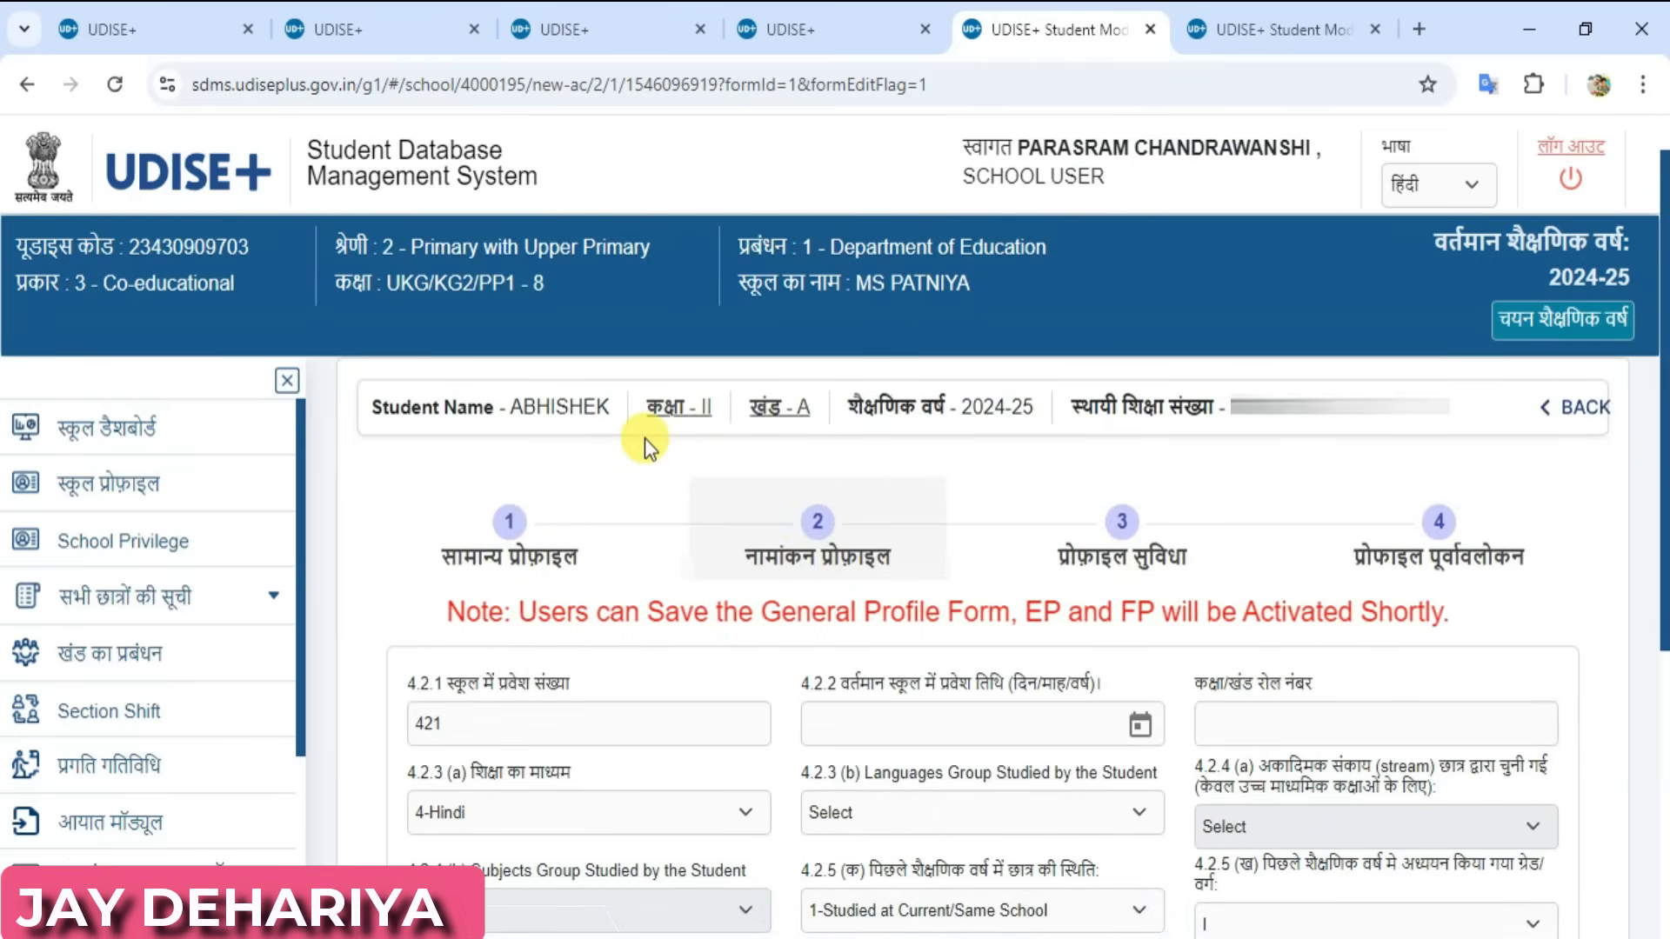
{"action": "scroll", "coordinate": [644, 437], "scroll_direction": "down", "scroll_amount": 3}
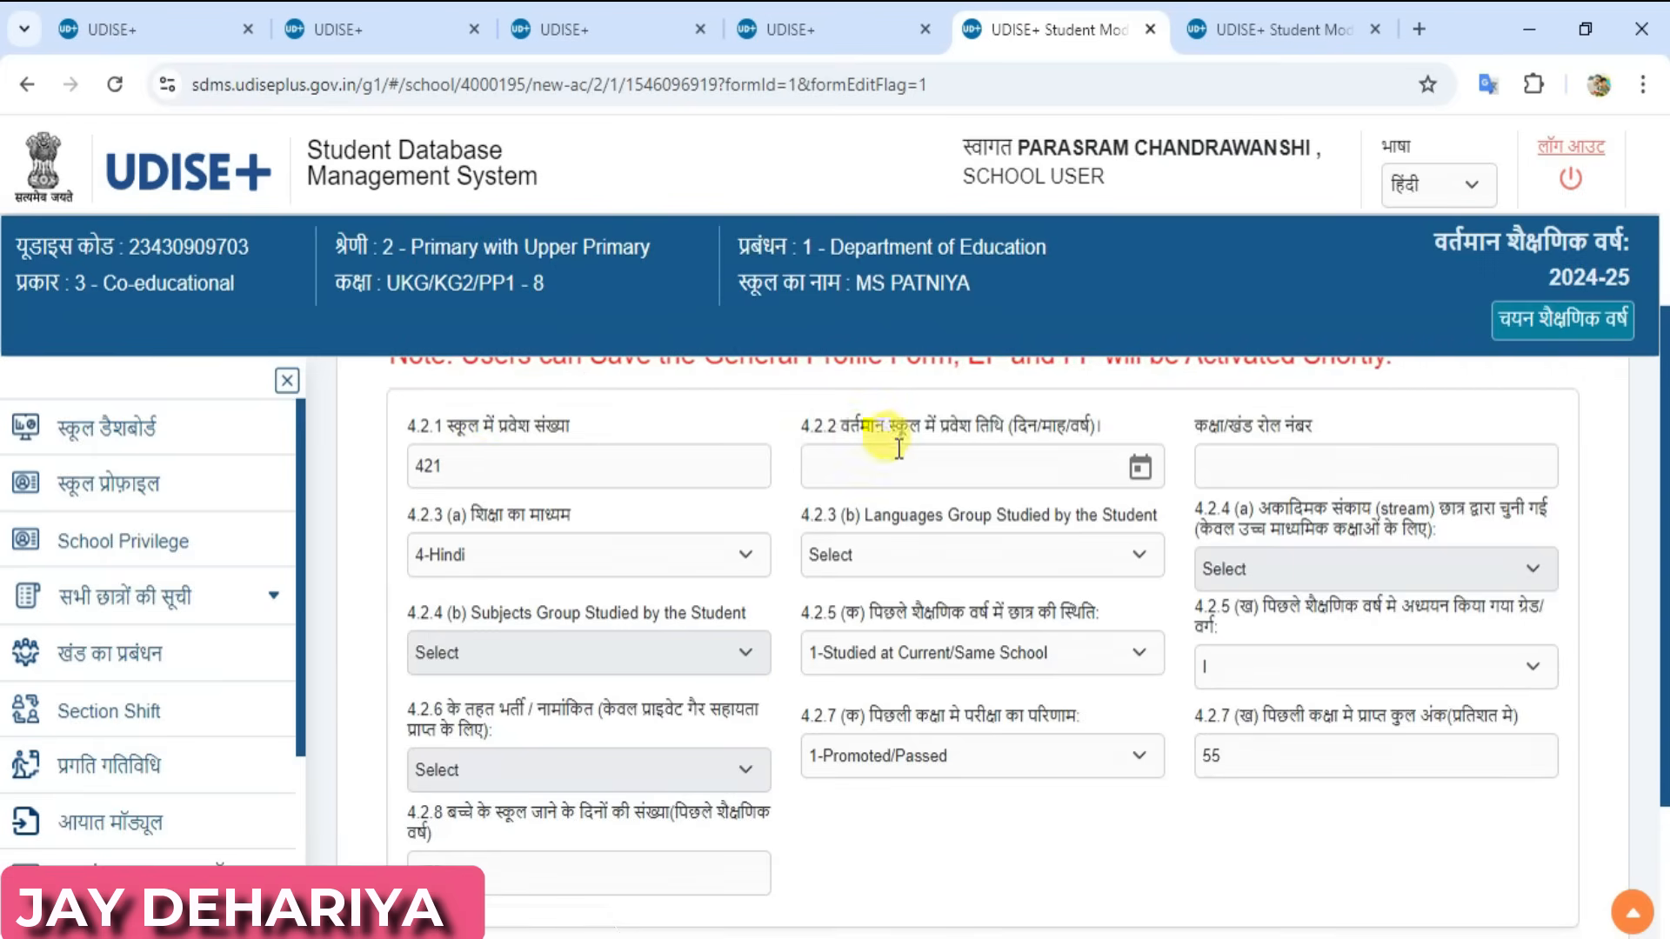
{"action": "left_click", "coordinate": [1076, 467]}
{"action": "left_click", "coordinate": [1141, 467]}
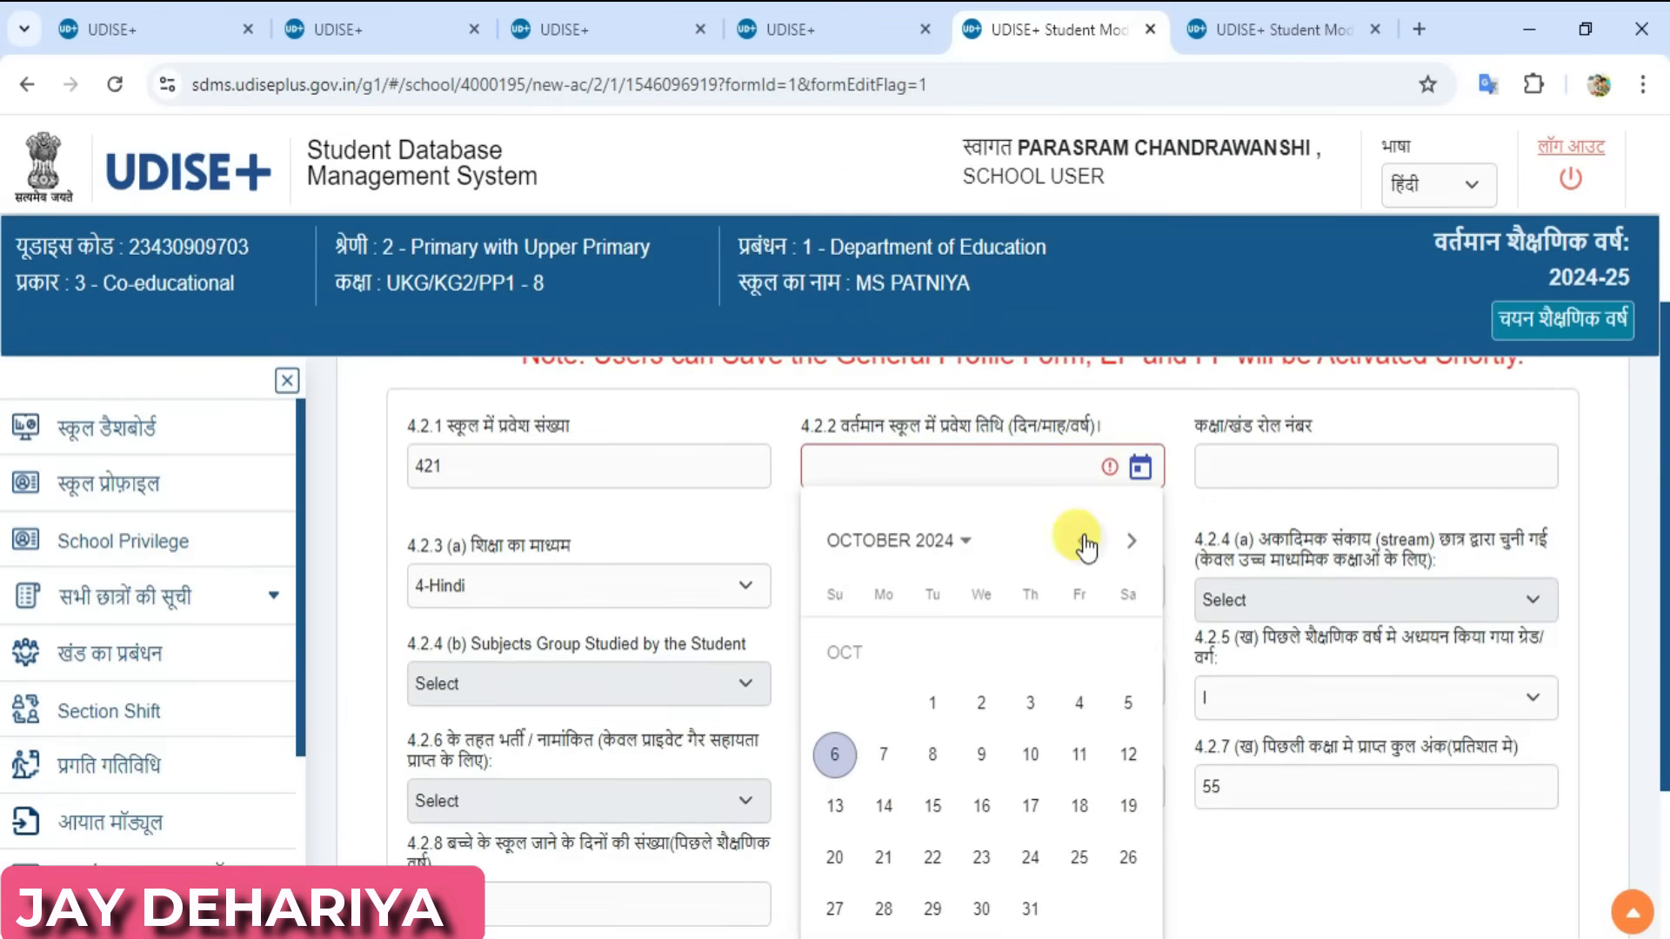
{"action": "left_click", "coordinate": [963, 541]}
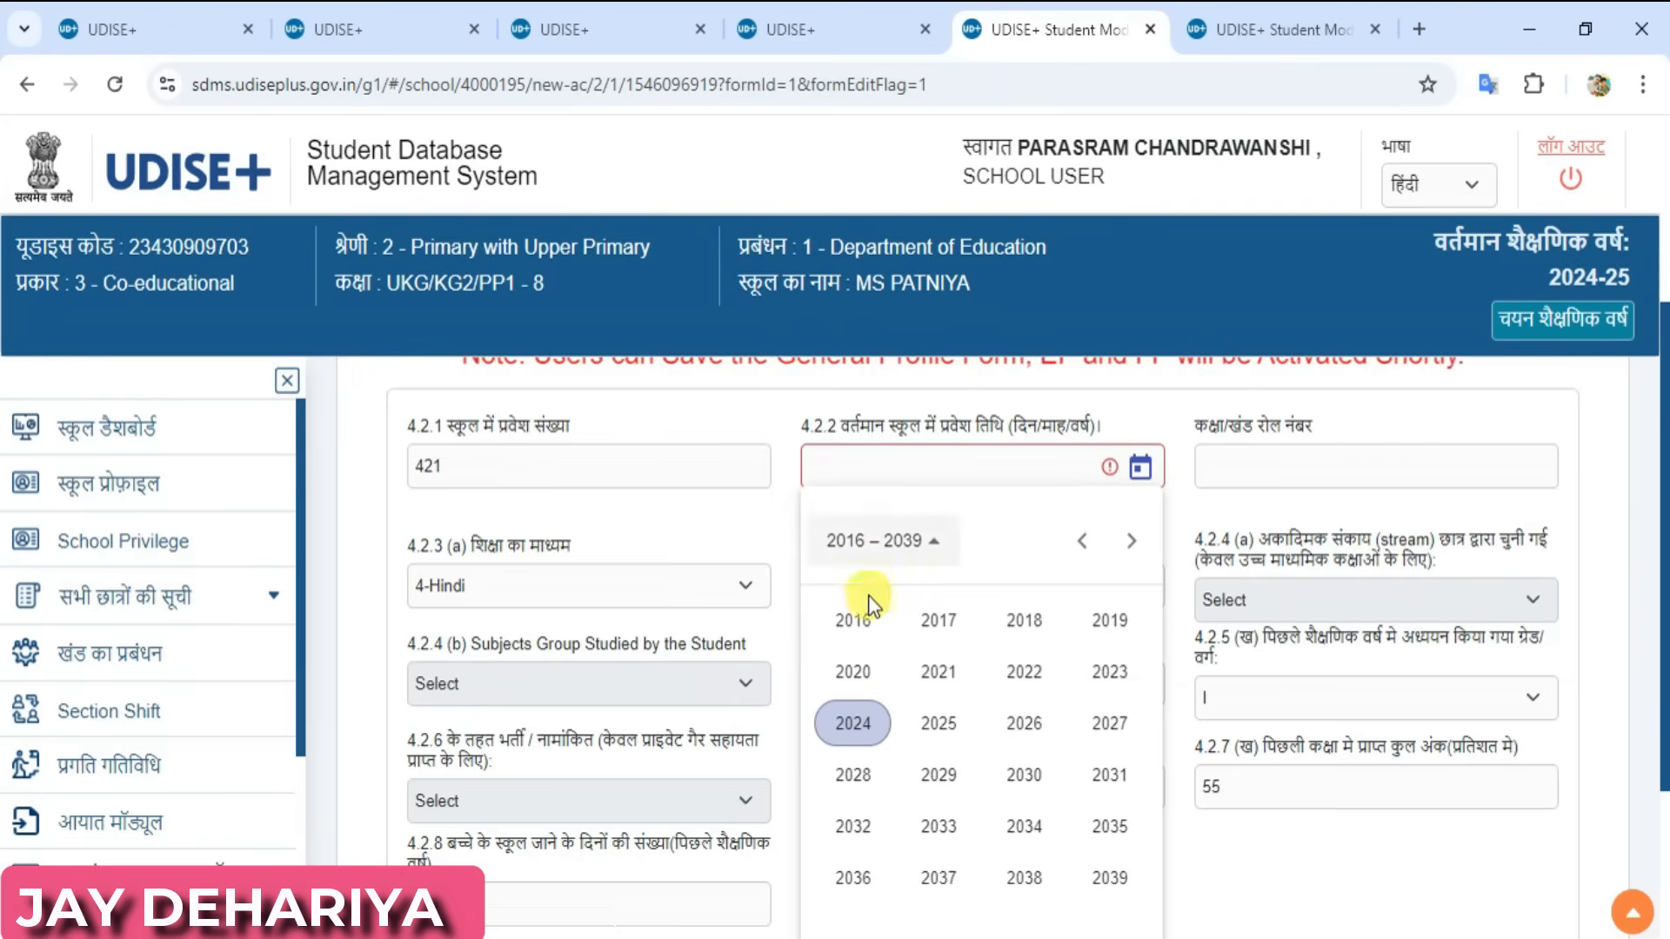
{"action": "left_click", "coordinate": [1113, 674]}
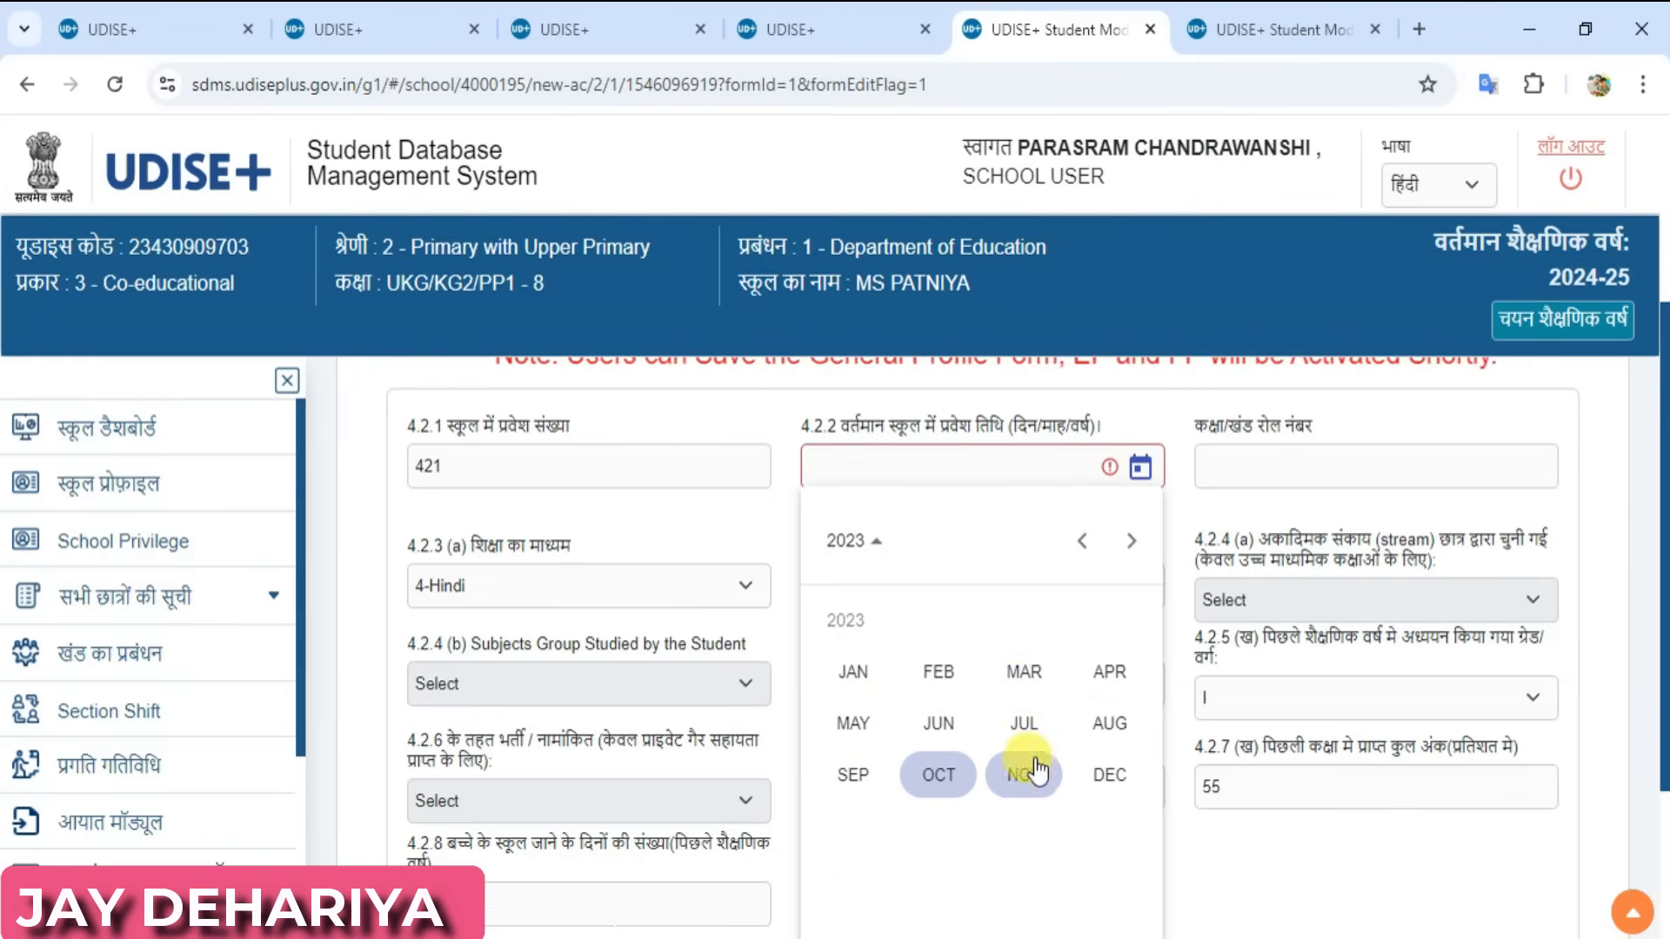
{"action": "left_click", "coordinate": [937, 724]}
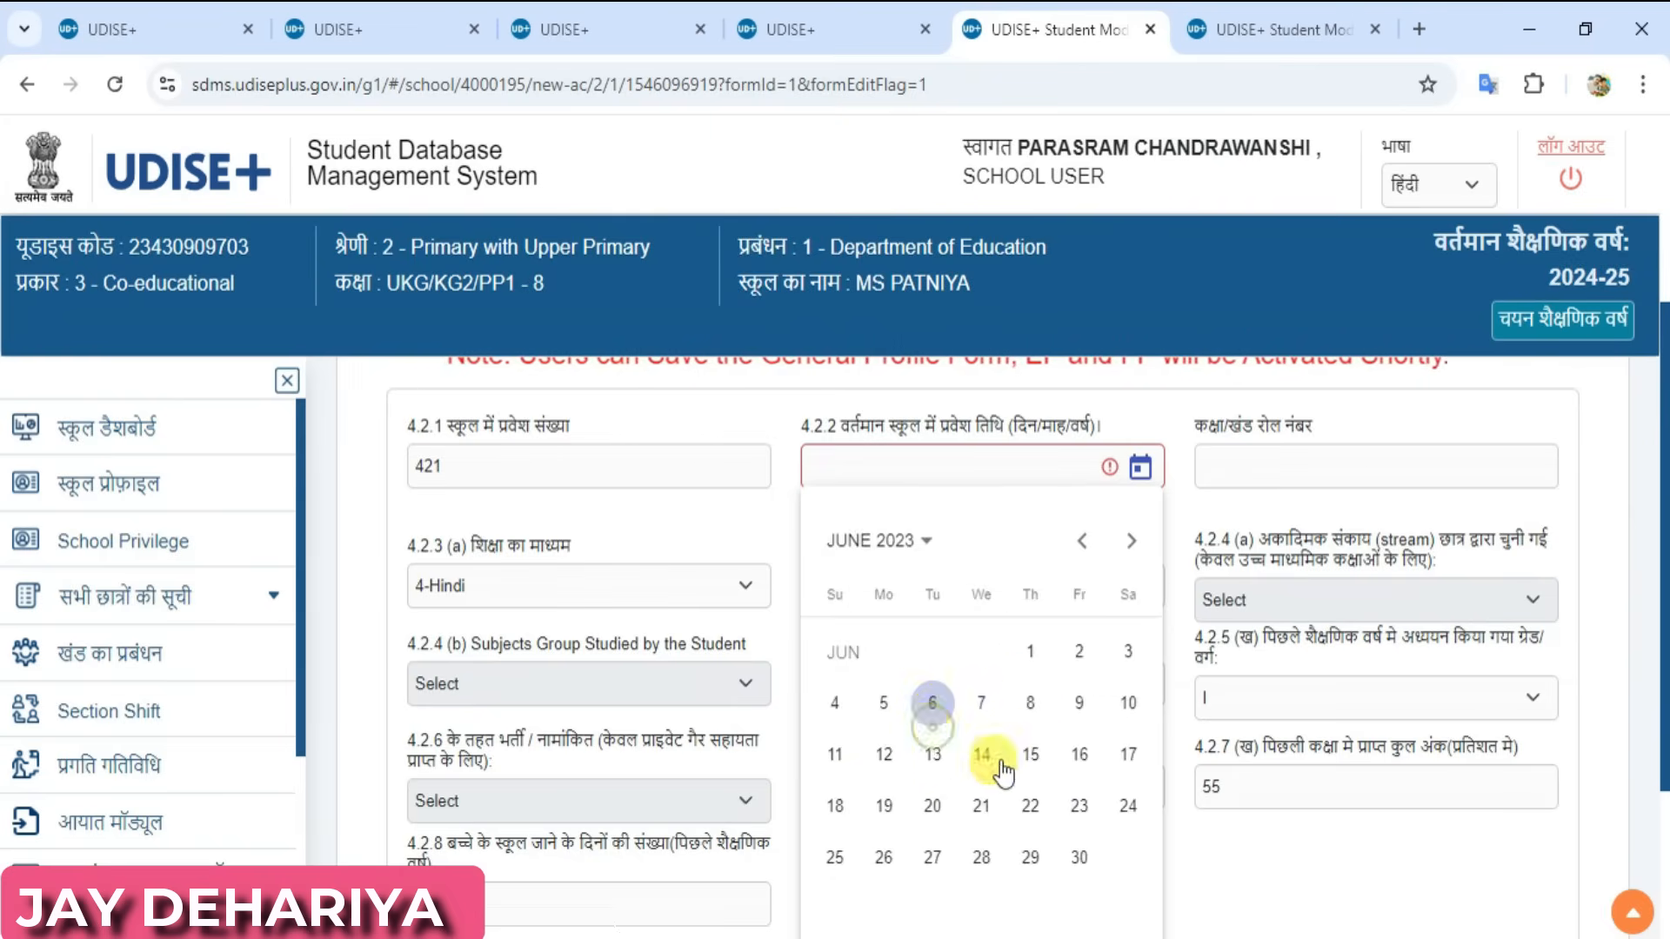
{"action": "left_click", "coordinate": [837, 807]}
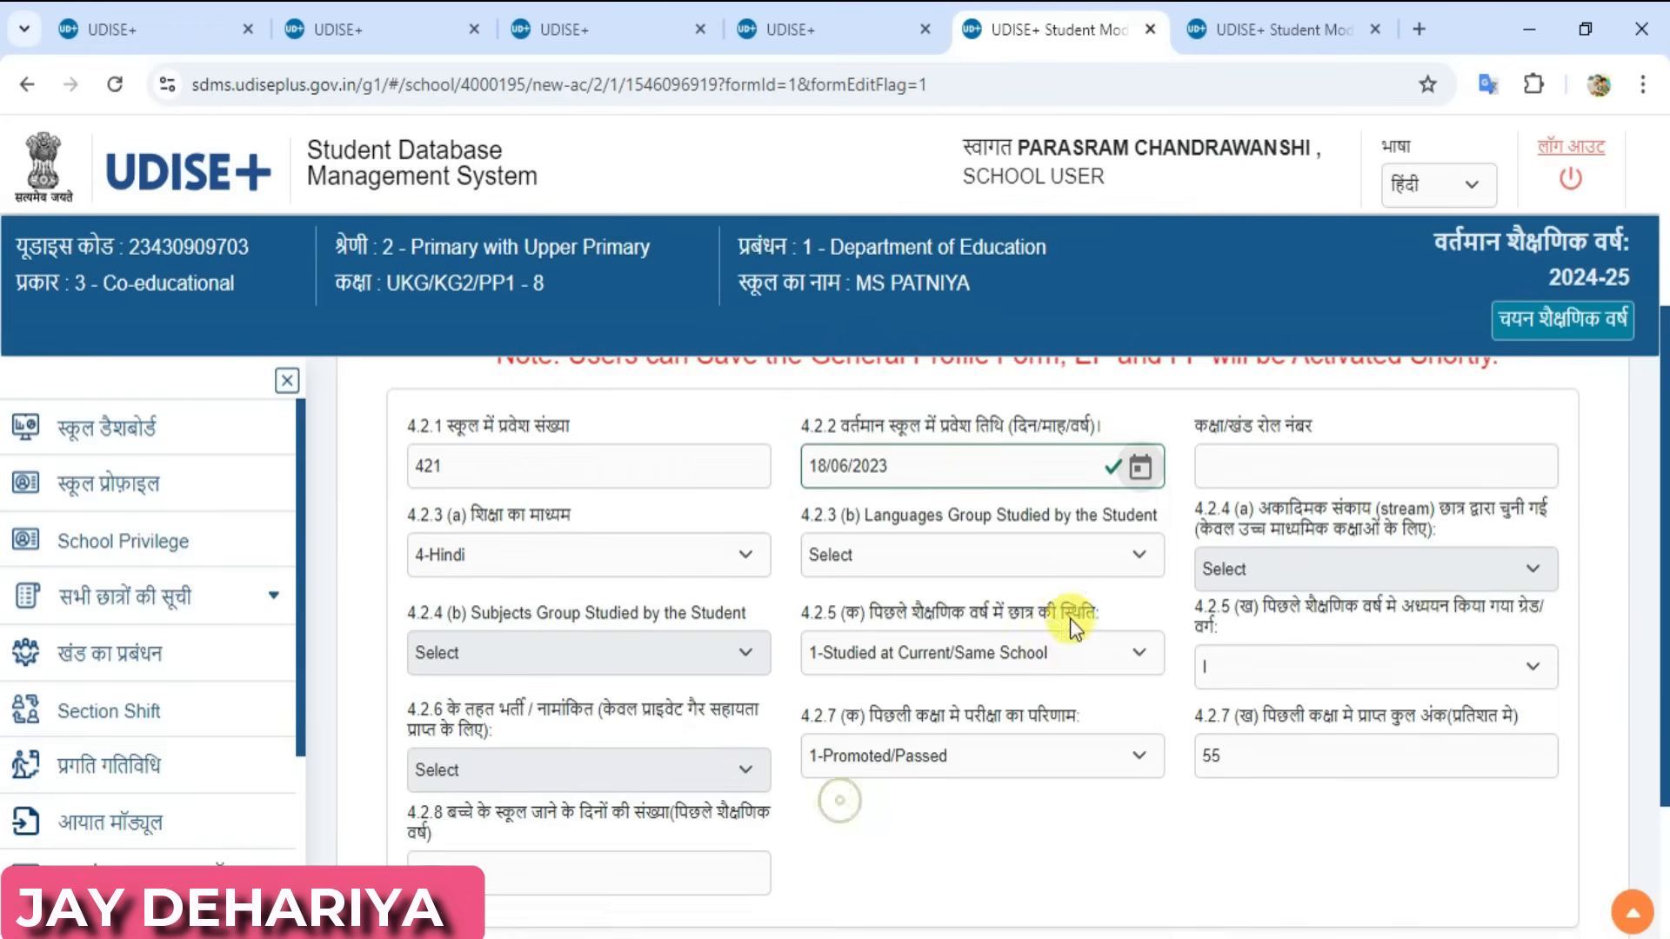
{"action": "left_click", "coordinate": [1239, 461]}
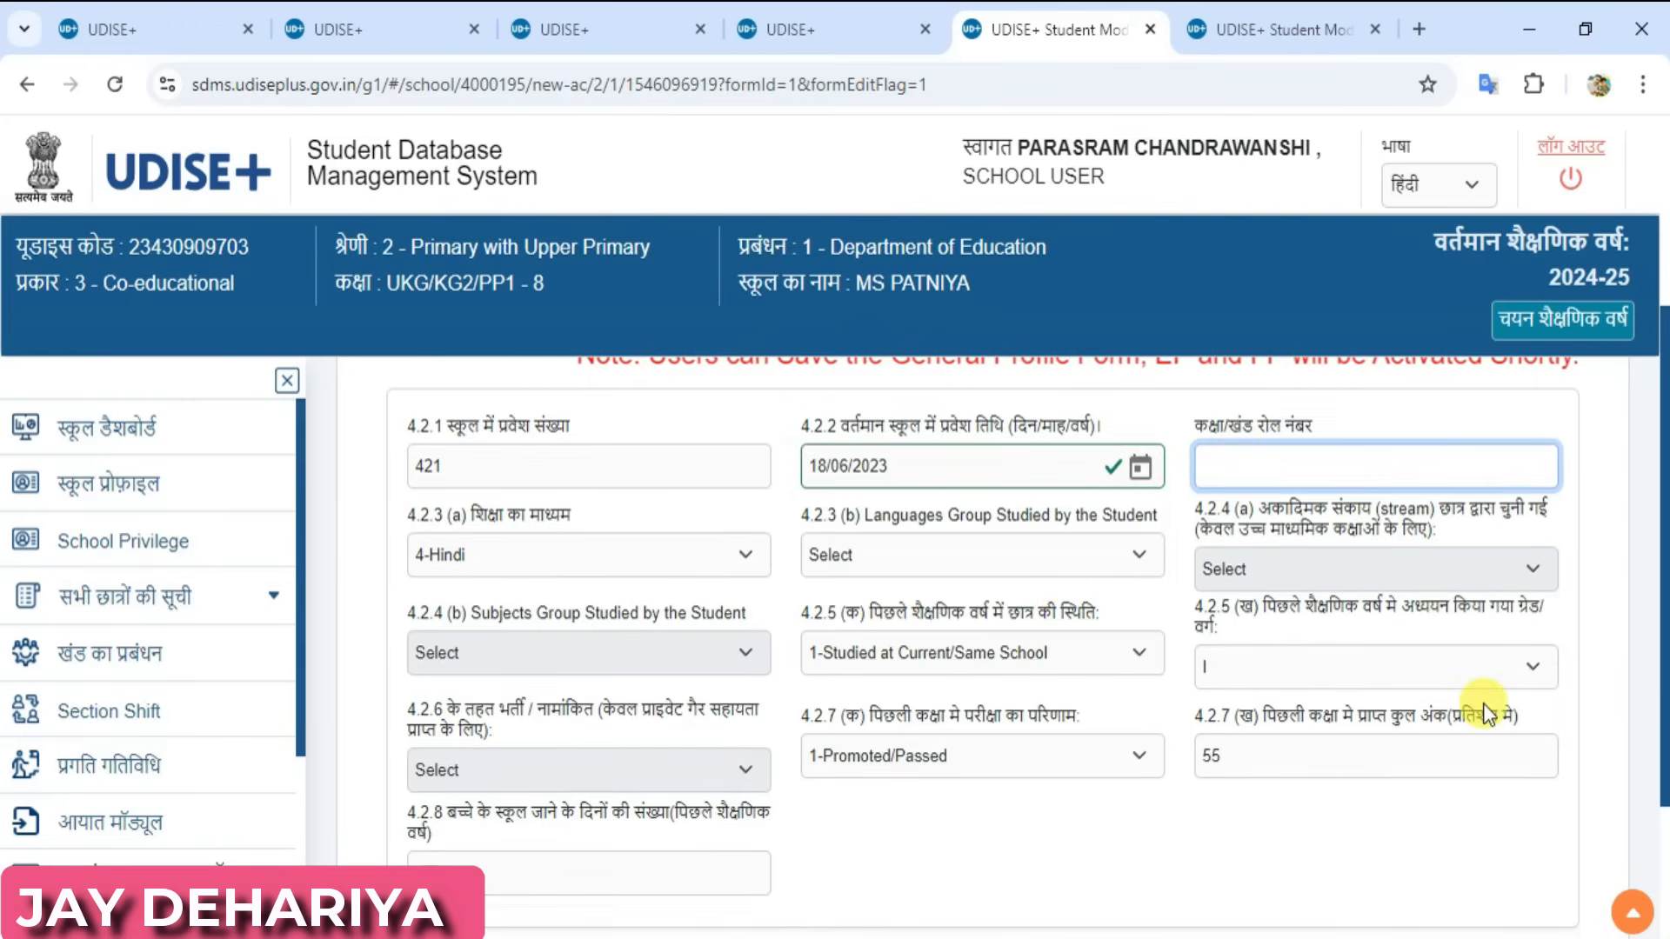
{"action": "type", "text": "12"}
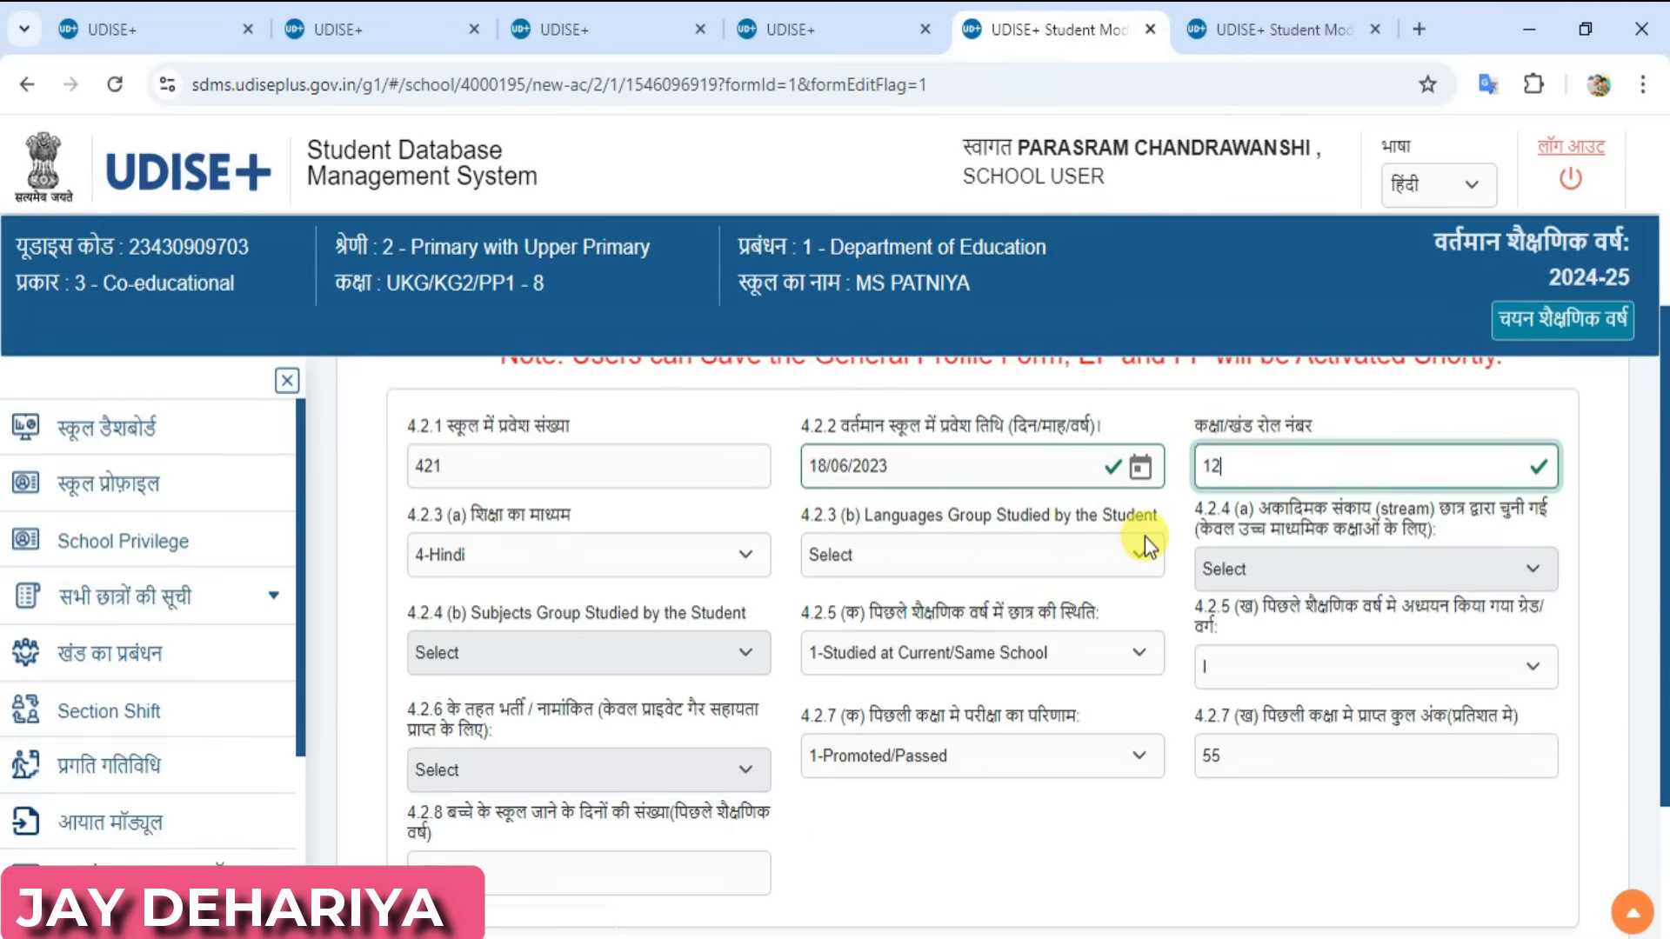
Set the languages group studied to Hindi_English and keep 4-Hindi as the medium of instruction.
{"action": "left_click", "coordinate": [1030, 557]}
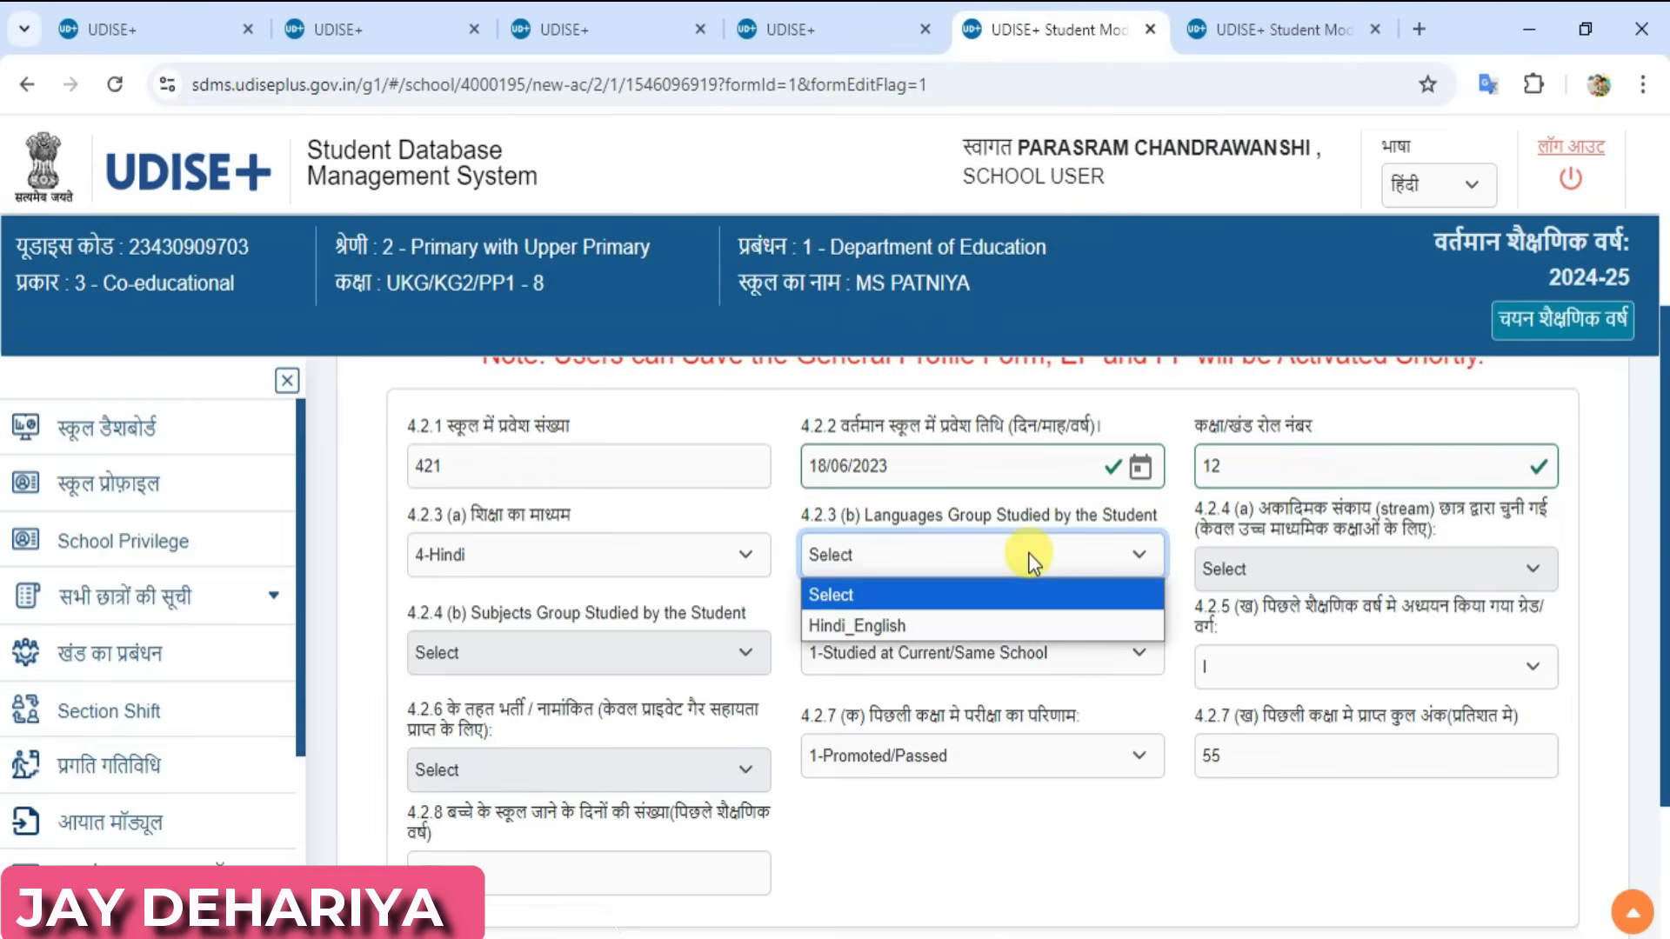
{"action": "left_click", "coordinate": [942, 620]}
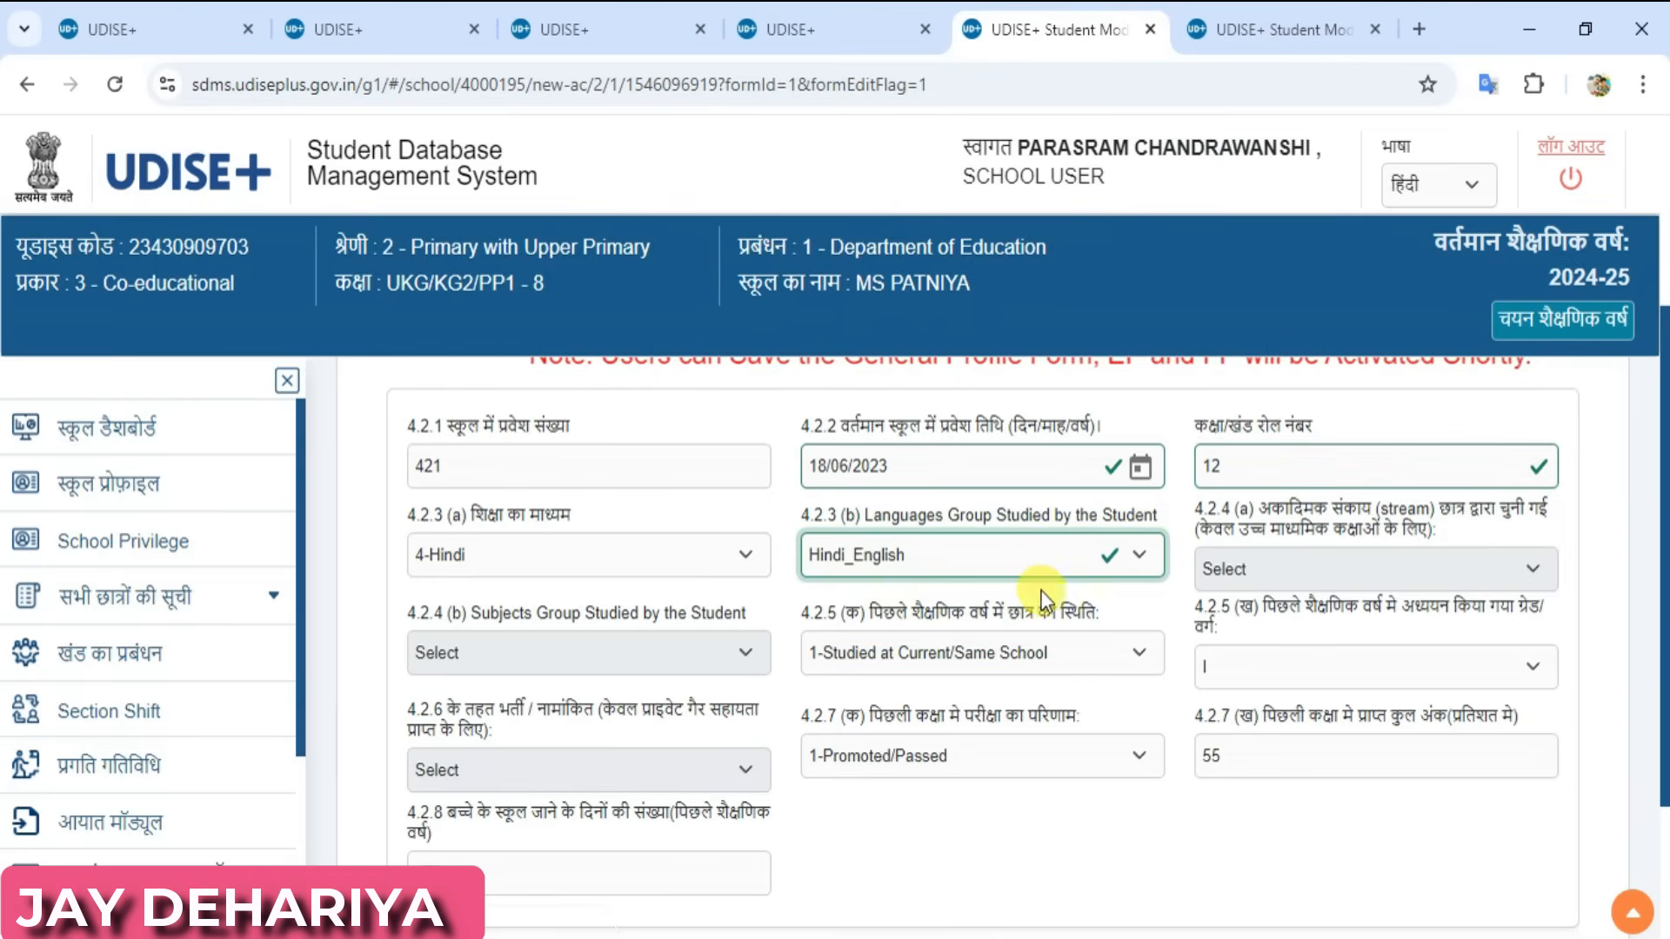
{"action": "left_click", "coordinate": [499, 555]}
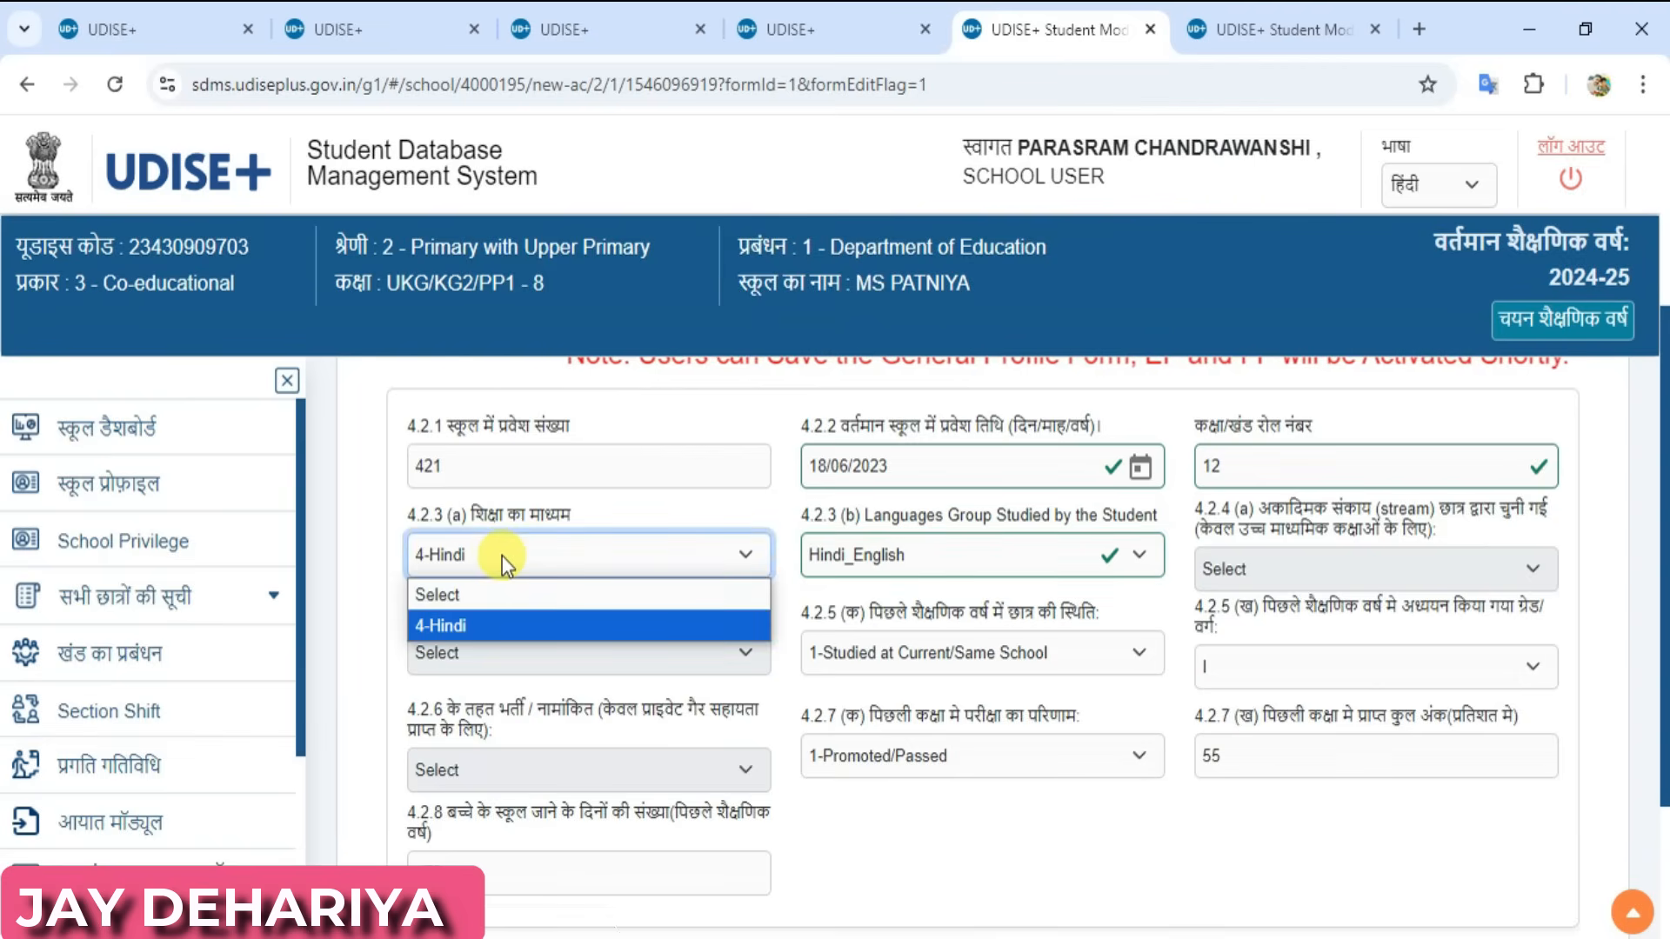
{"action": "left_click", "coordinate": [503, 555]}
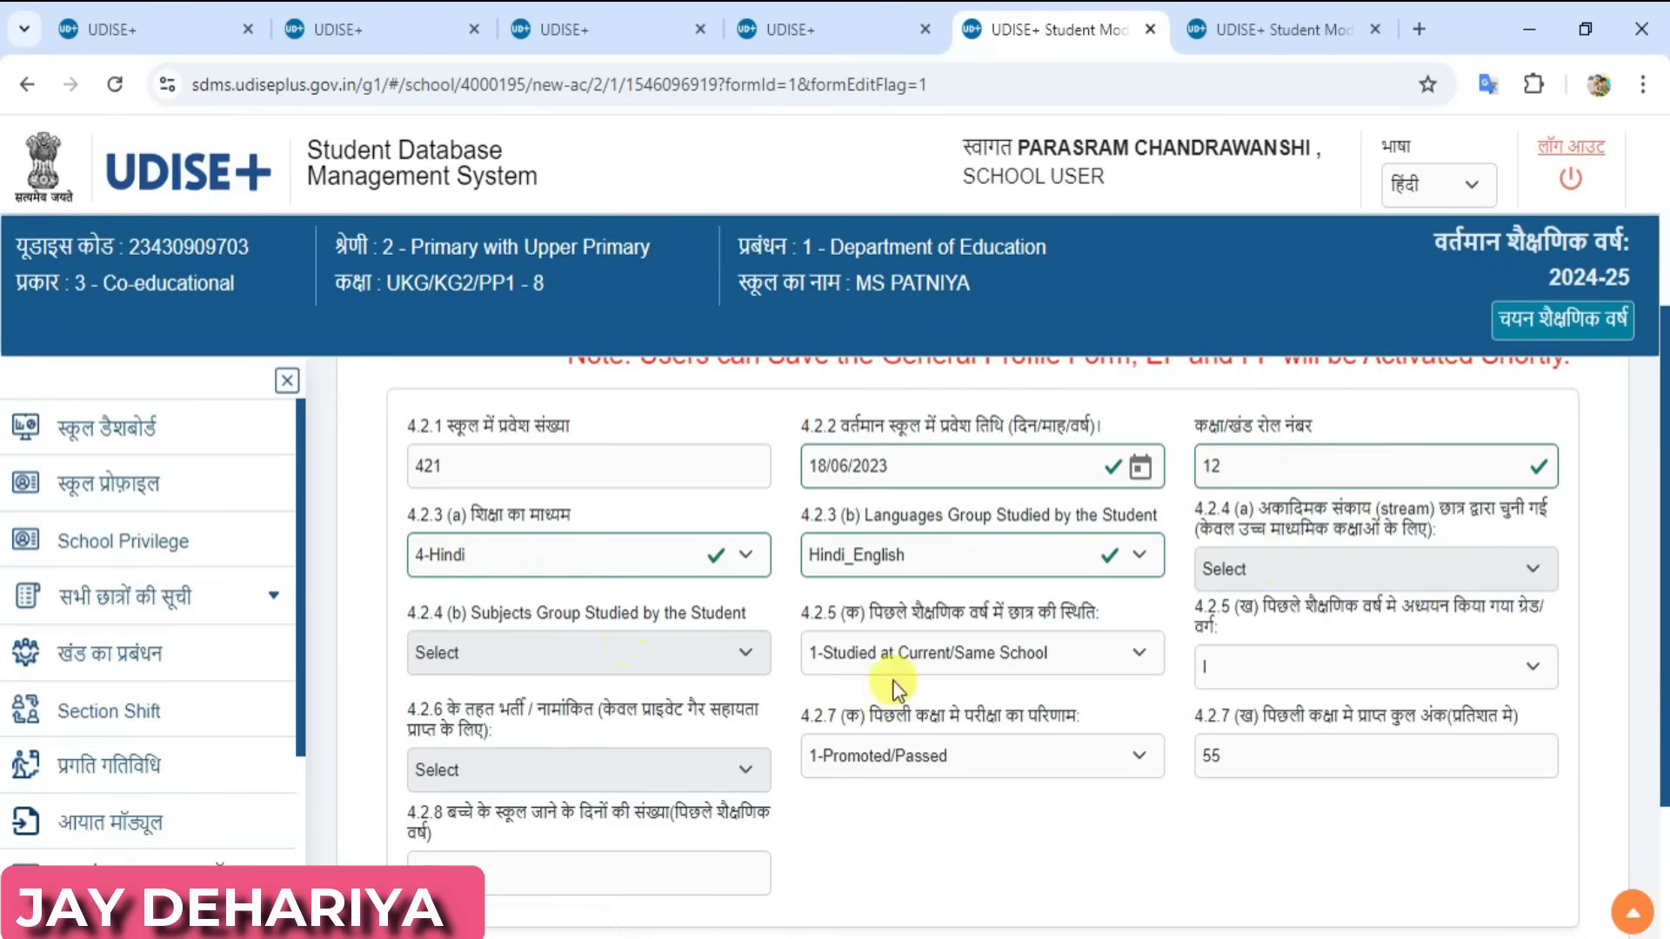
Set the previous-year status to 1-Studied at Current/Same School, the previous grade to I and the exam result to 1-Promoted/Passed.
{"action": "left_click", "coordinate": [1004, 650]}
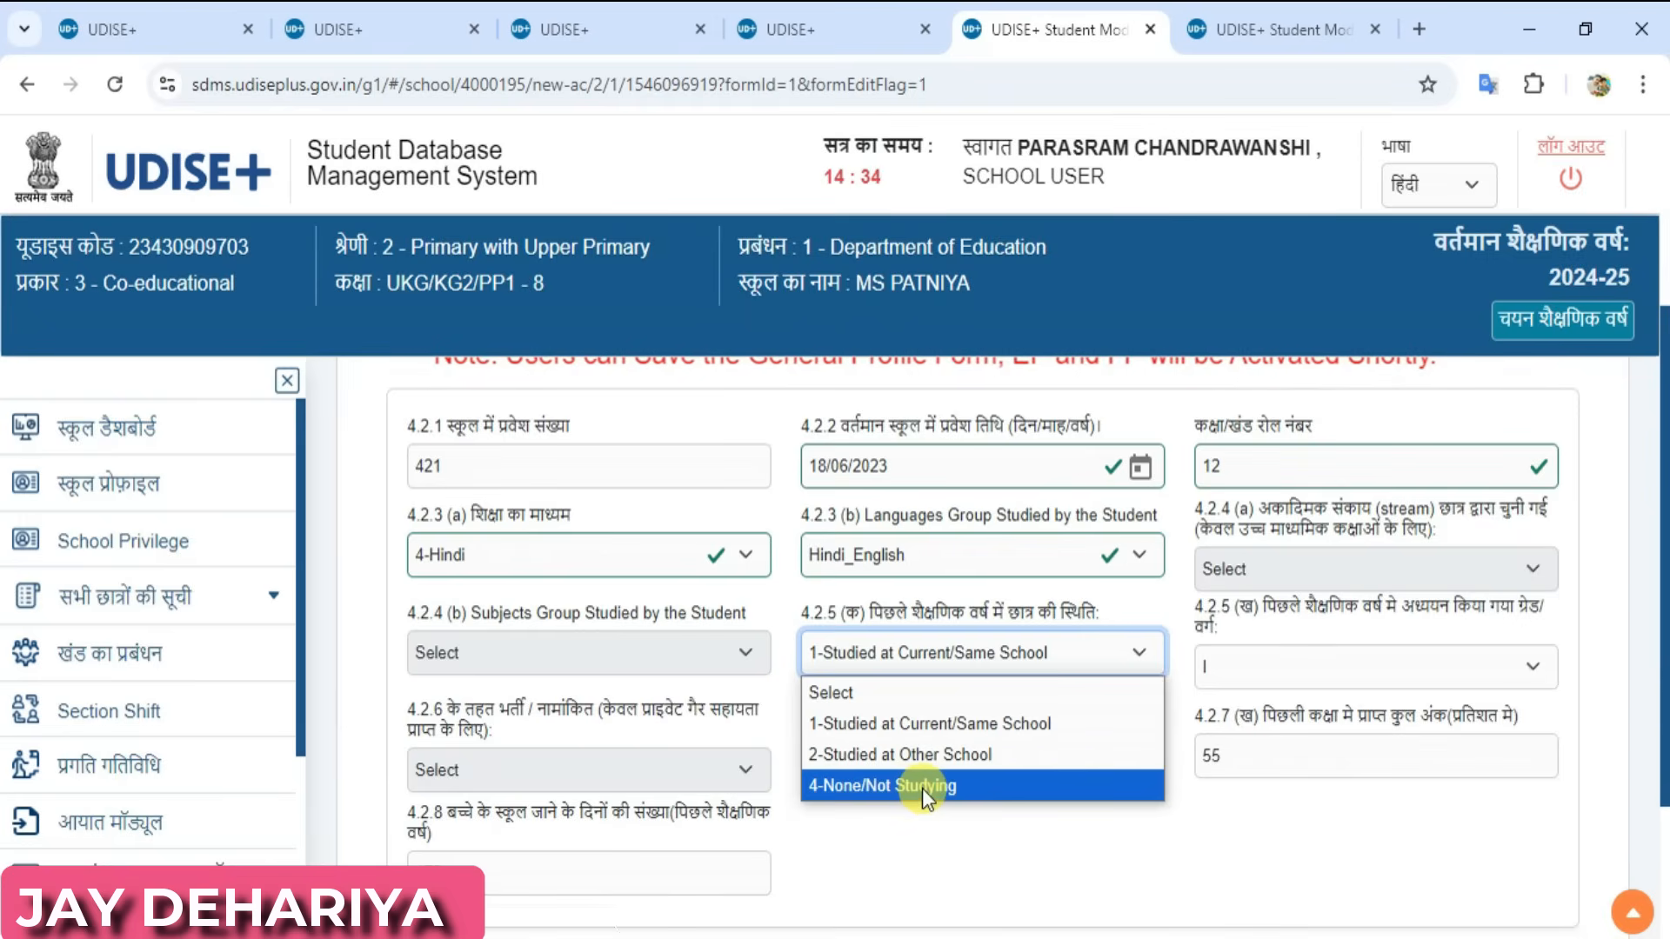
{"action": "left_click", "coordinate": [963, 724]}
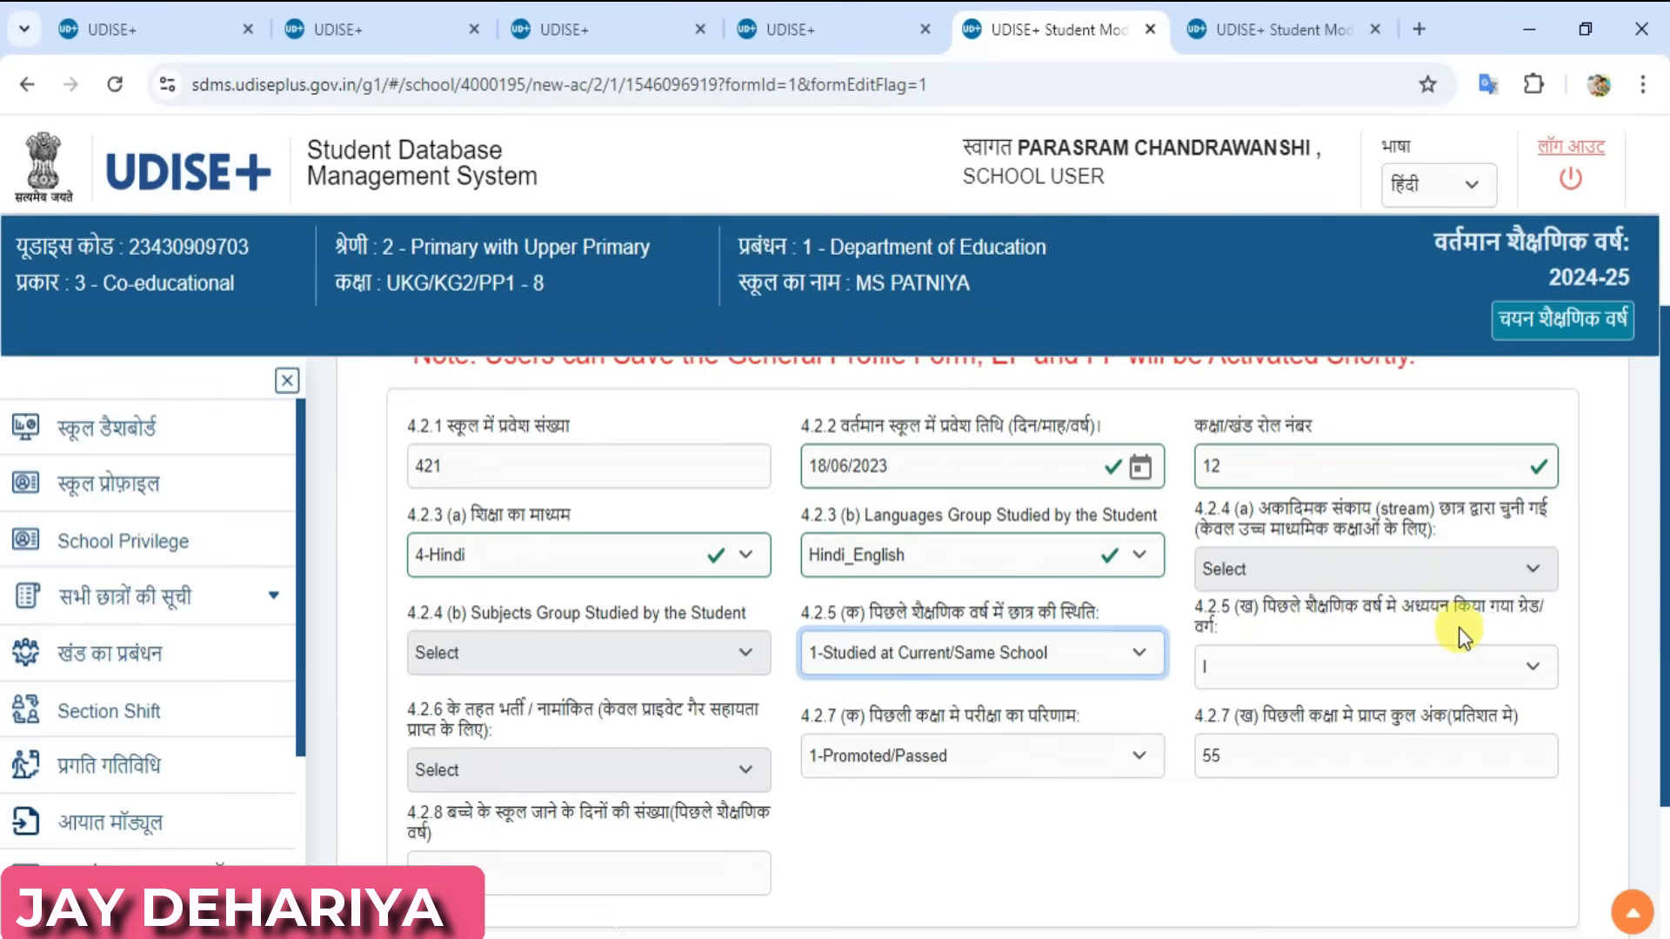
{"action": "left_click", "coordinate": [1347, 666]}
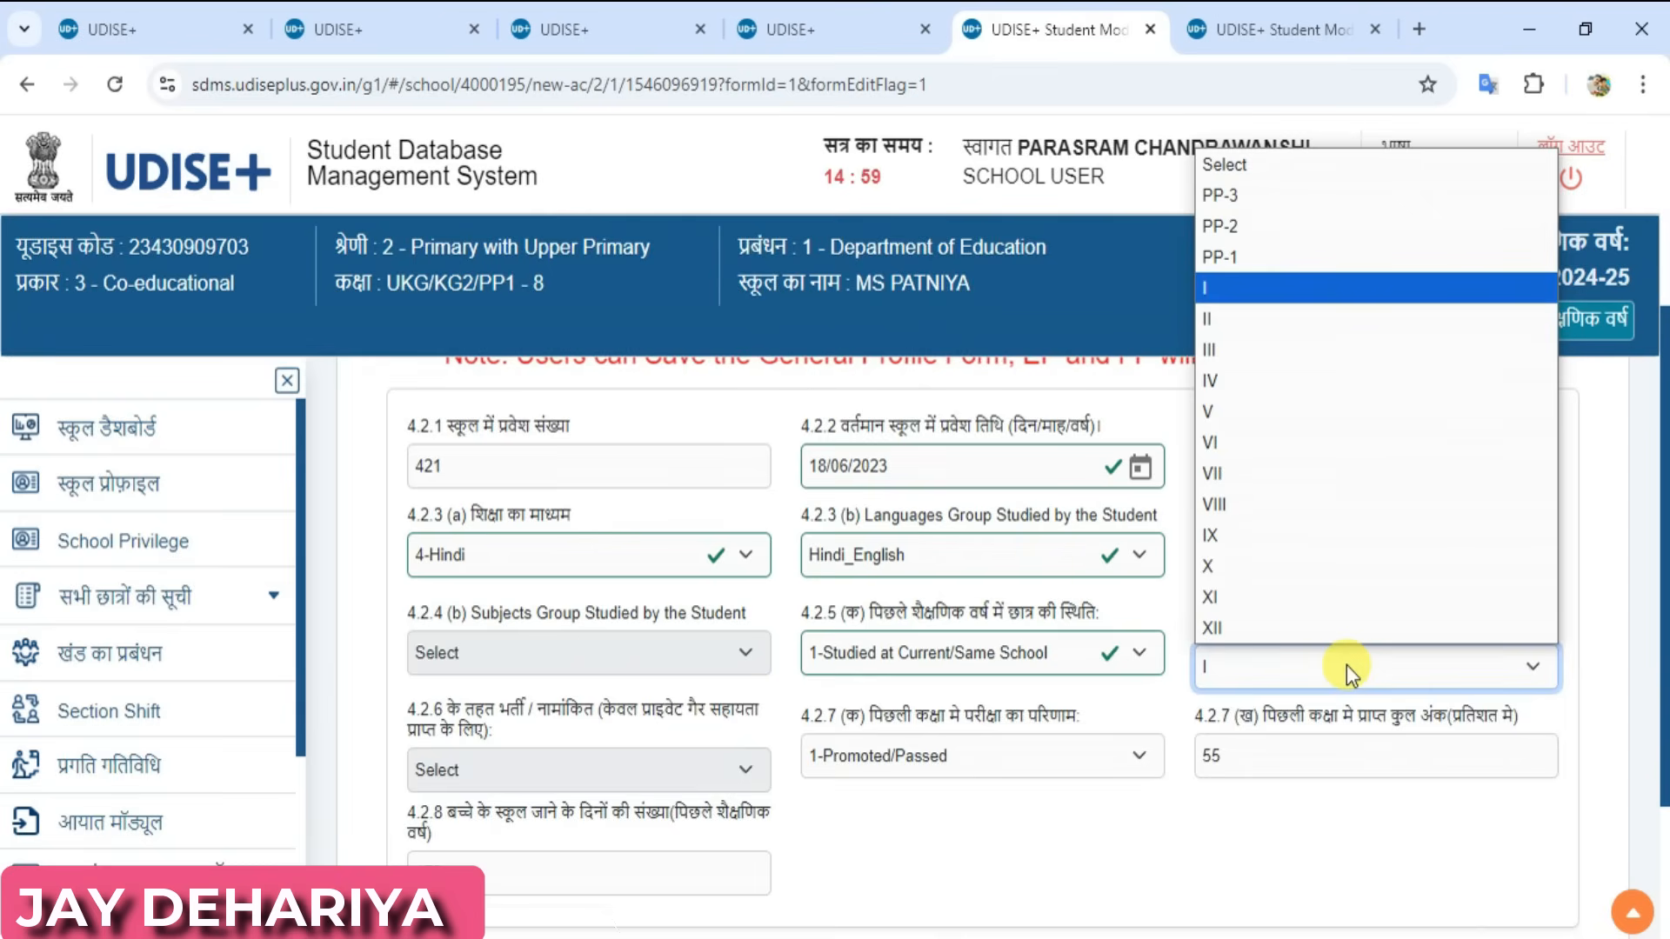
{"action": "left_click", "coordinate": [1346, 664]}
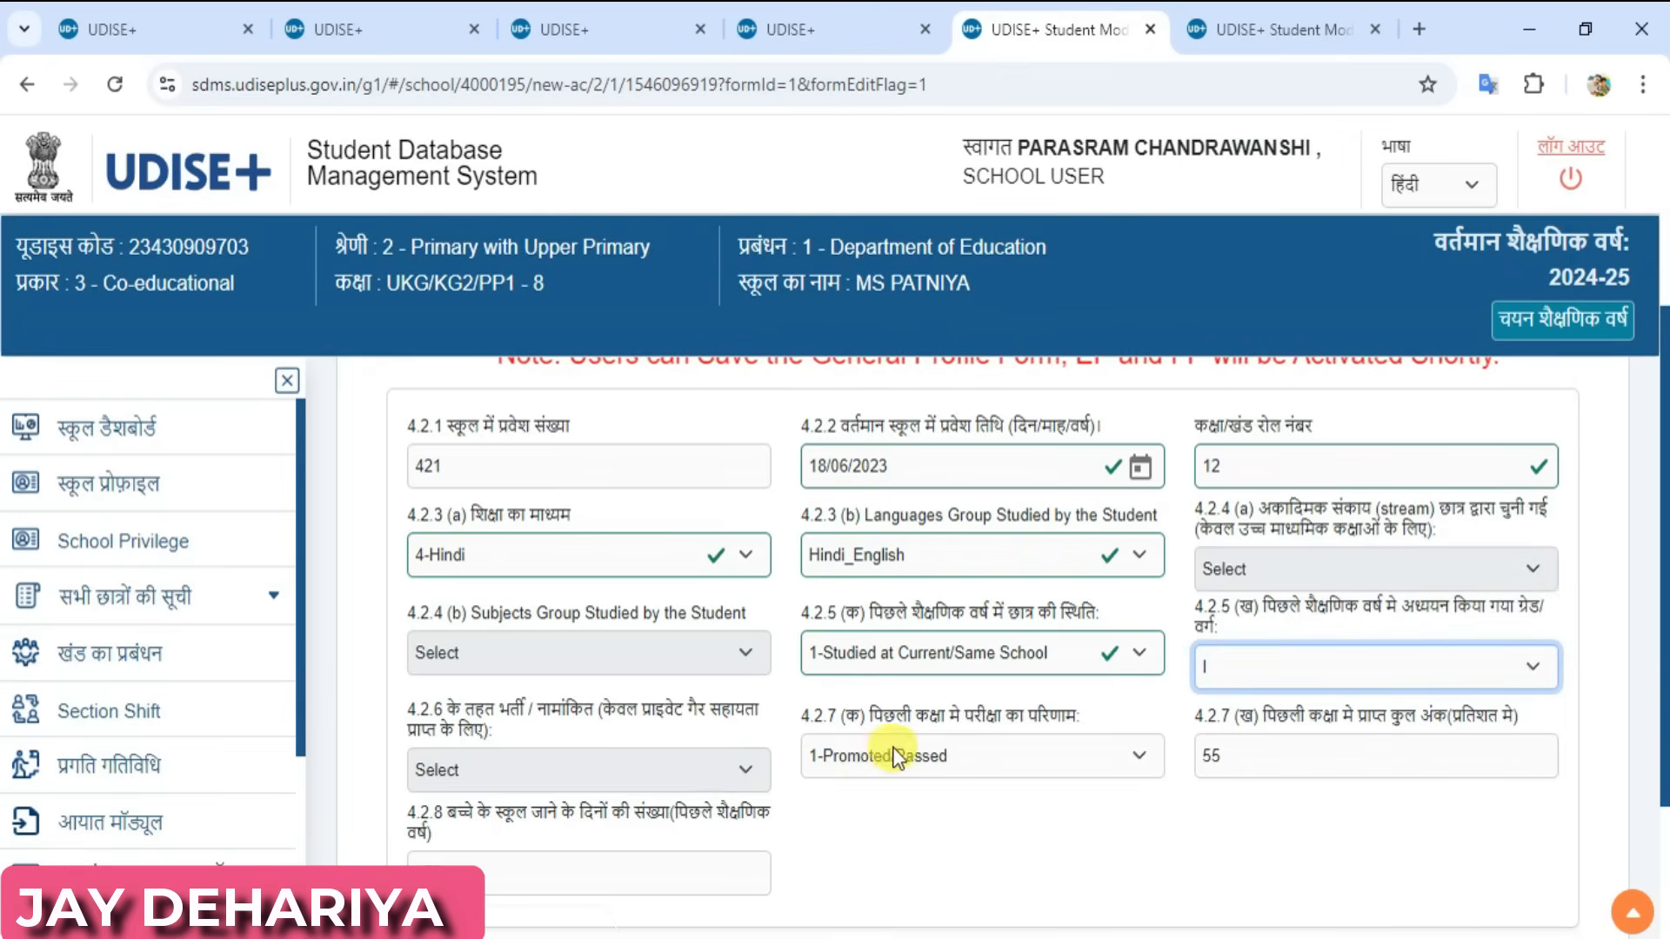
{"action": "left_click", "coordinate": [985, 759]}
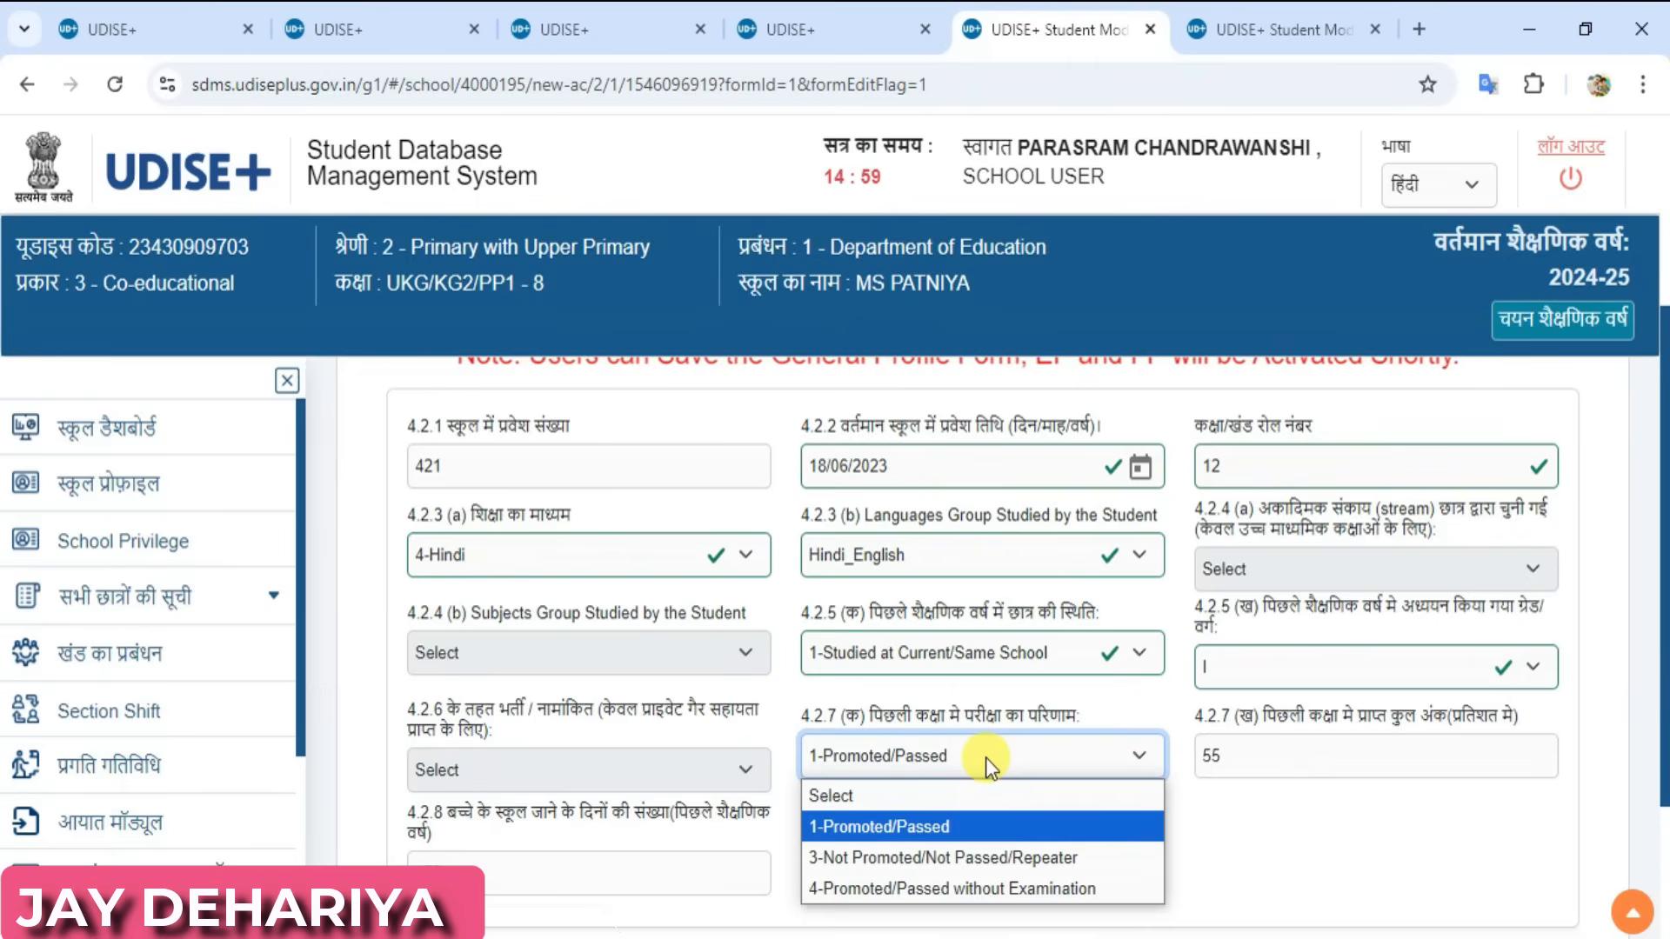
{"action": "left_click", "coordinate": [942, 835]}
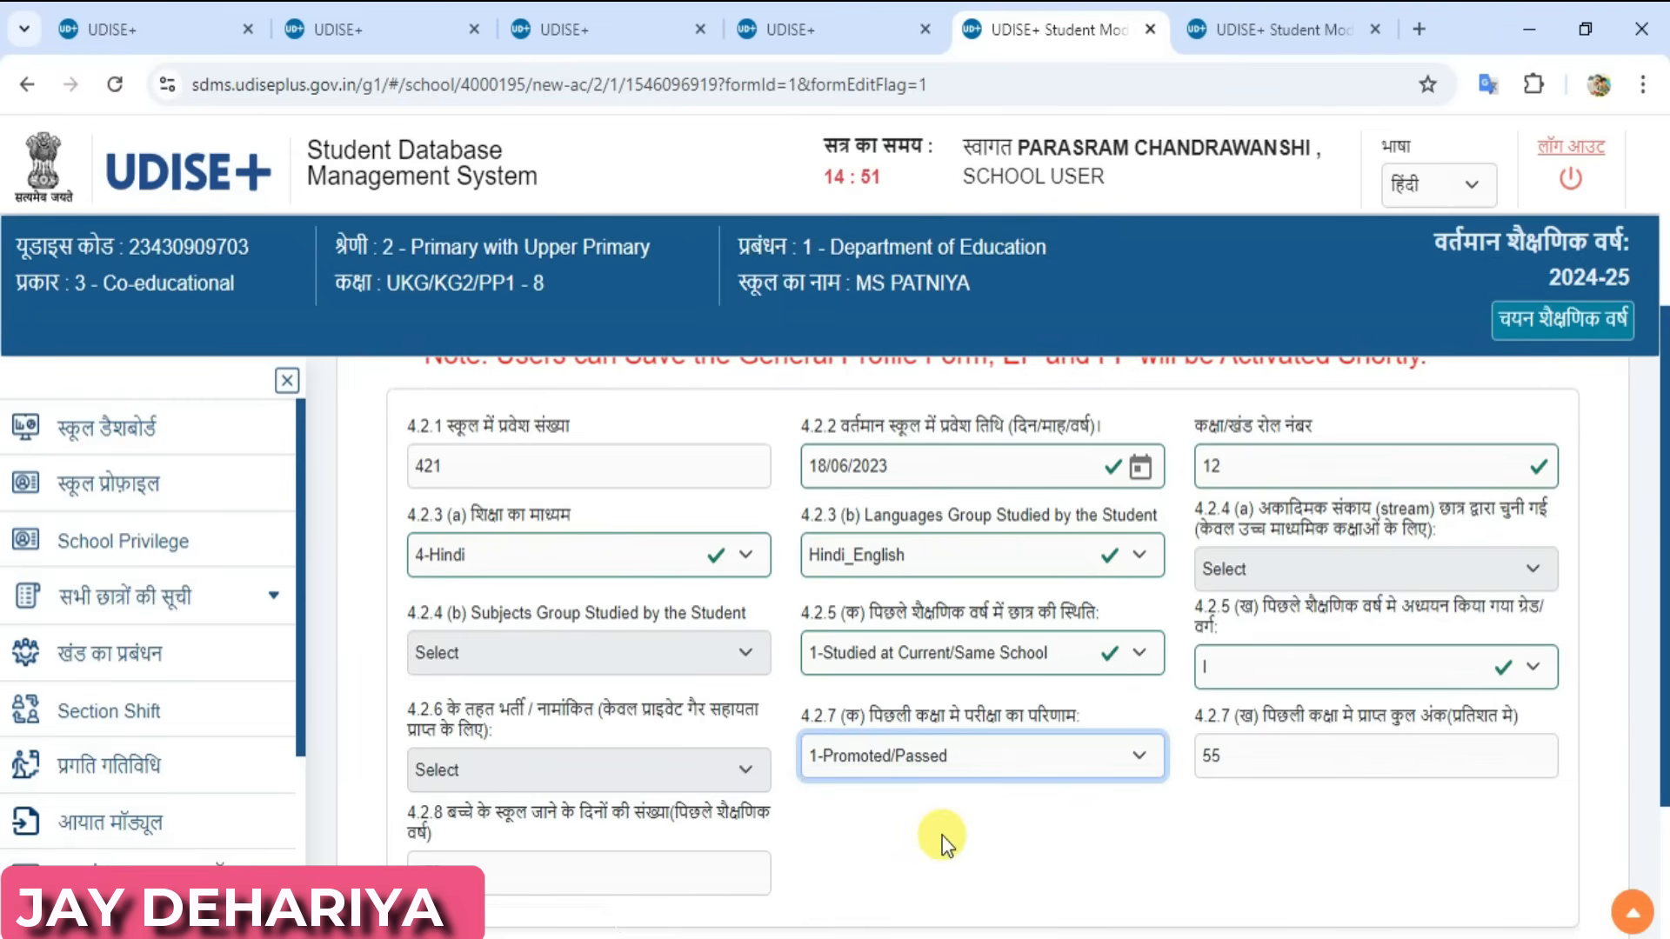
Save the student's enrolment profile and continue to the facility profile.
{"action": "scroll", "coordinate": [942, 835], "scroll_direction": "down", "scroll_amount": 1}
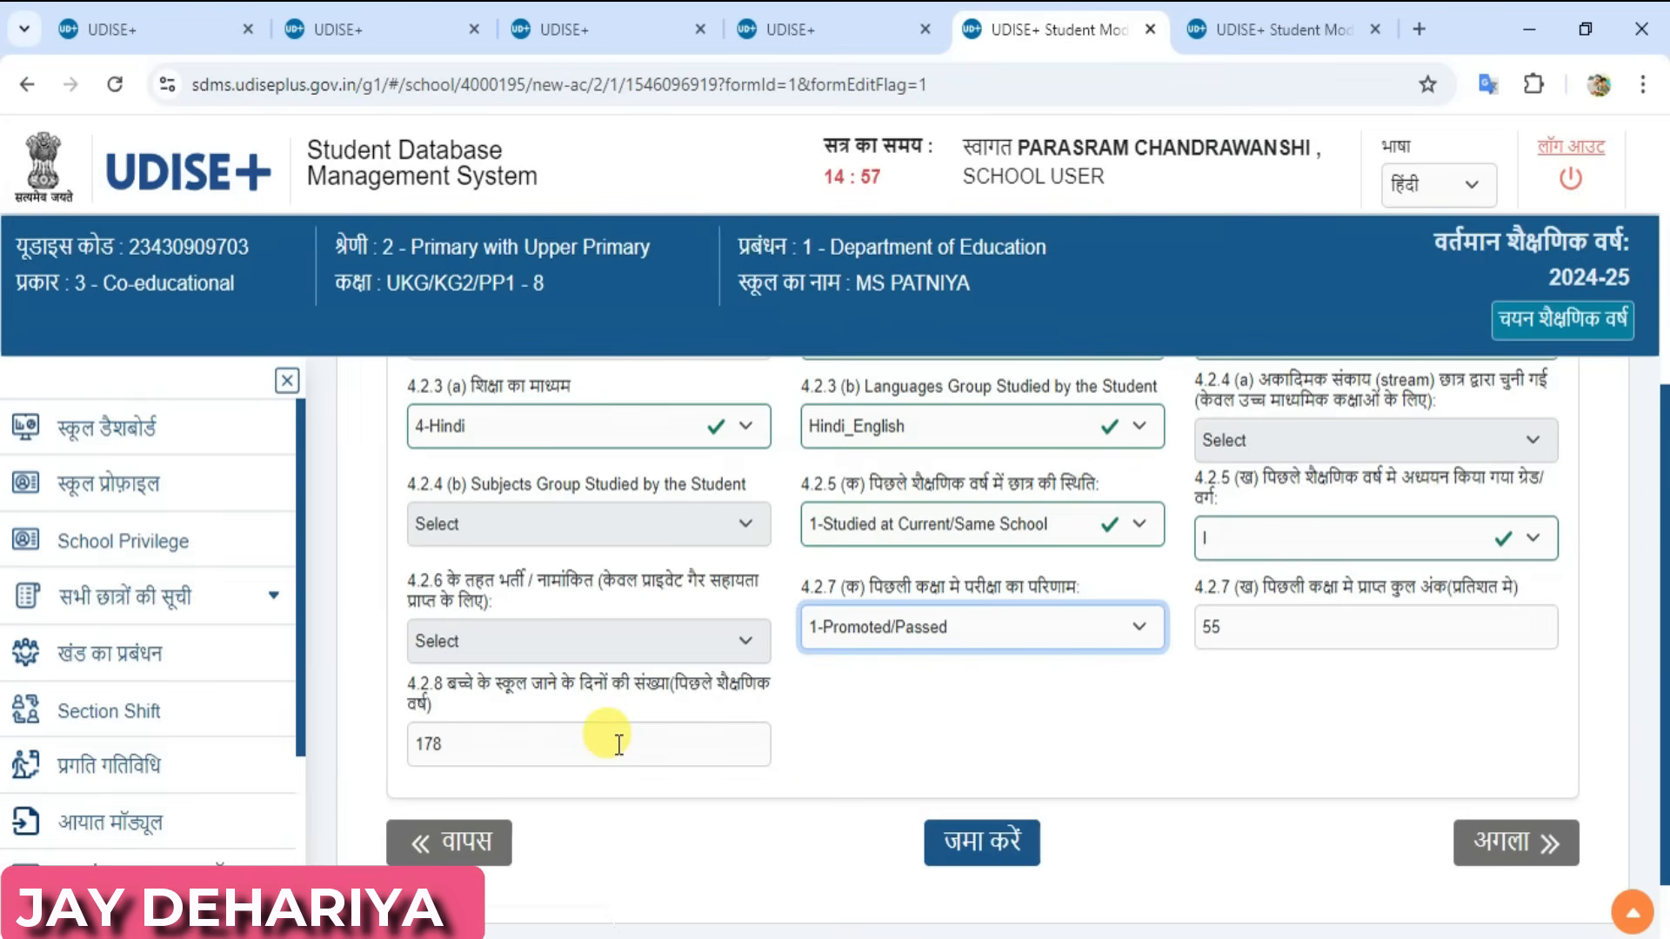
{"action": "left_click", "coordinate": [1000, 848]}
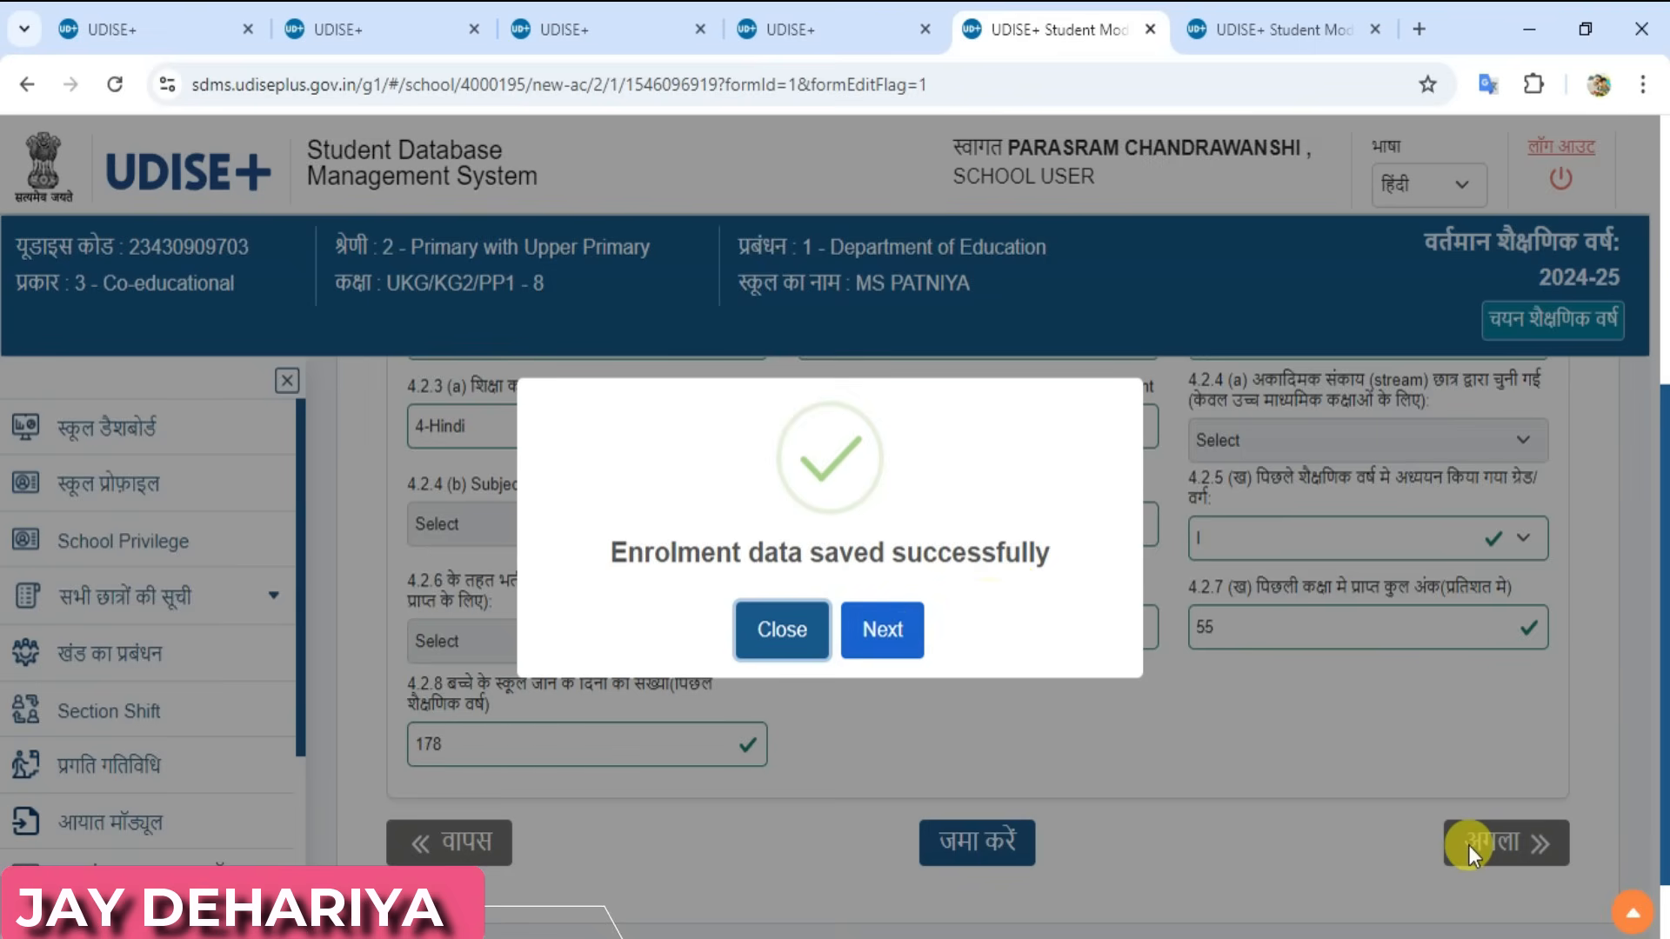
{"action": "left_click", "coordinate": [888, 633]}
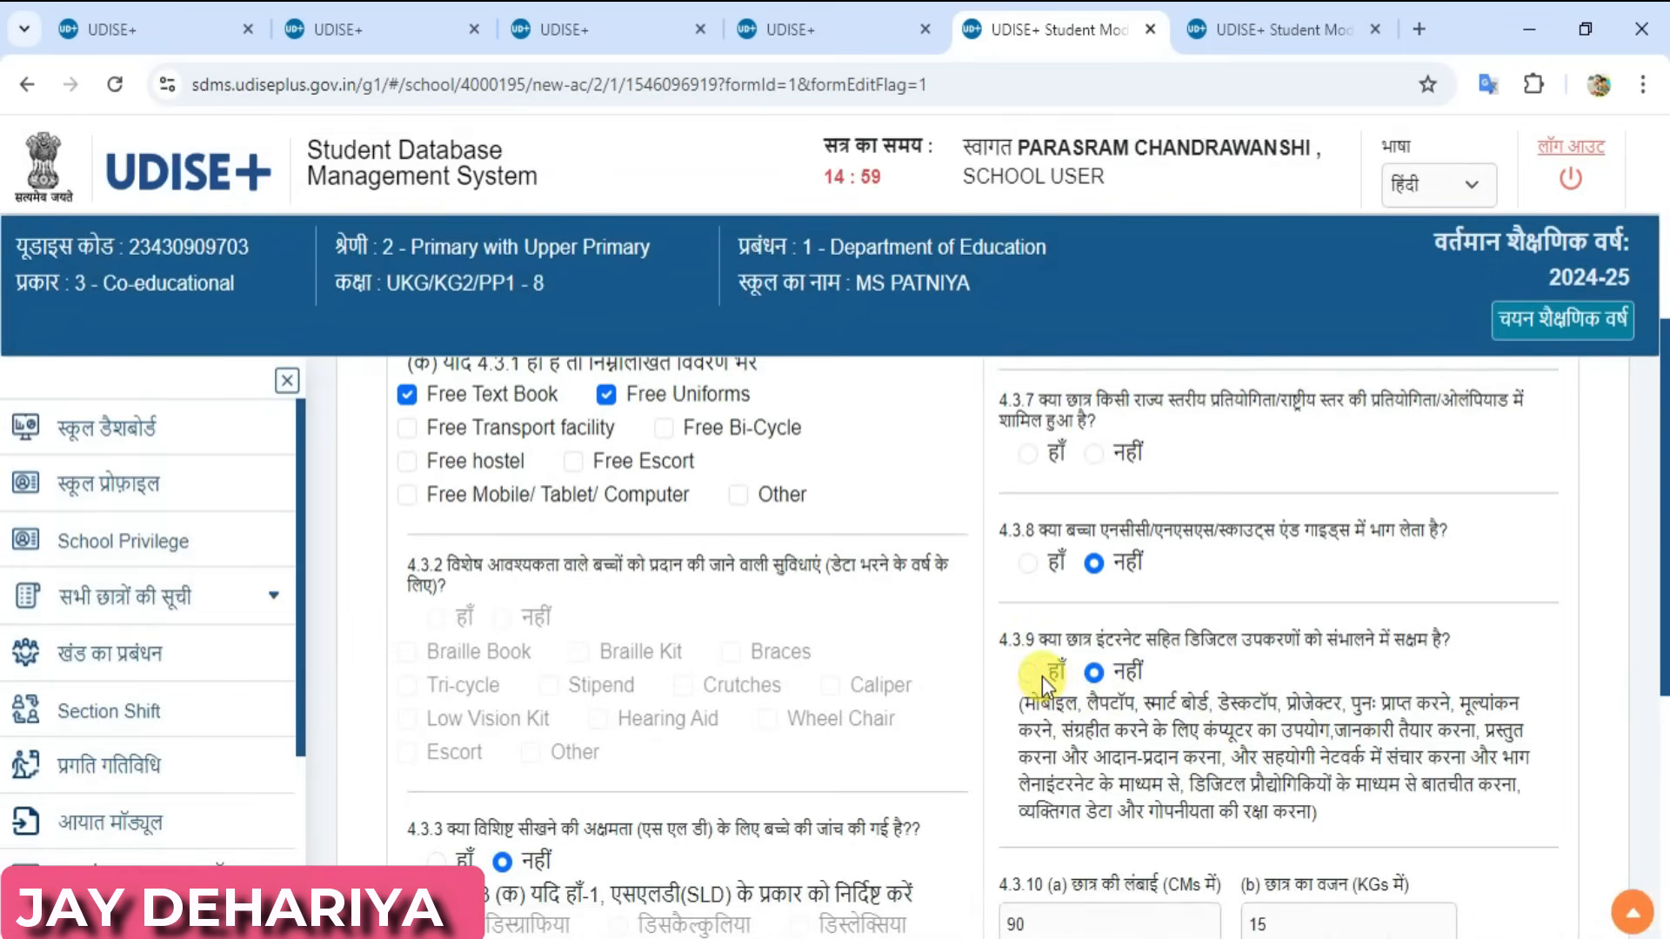
Review the facility profile's answers on free facilities, special-needs aids and learning-disability, autism and ADHD screening.
{"action": "scroll", "coordinate": [1042, 679], "scroll_direction": "up", "scroll_amount": 4}
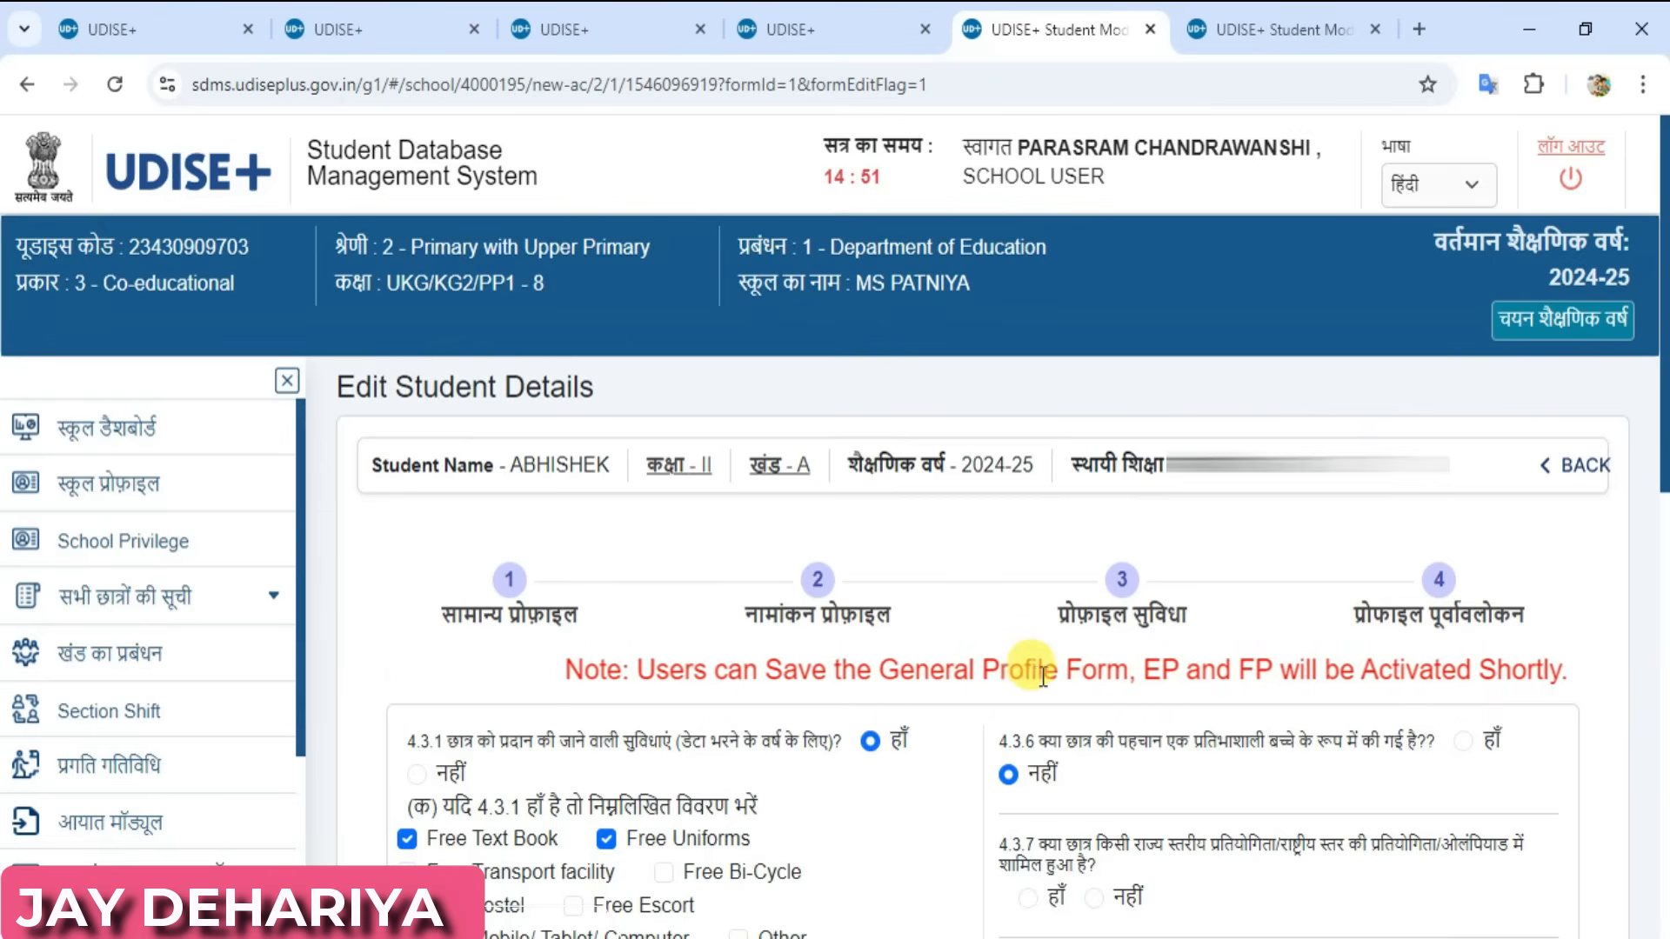
{"action": "scroll", "coordinate": [852, 757], "scroll_direction": "down", "scroll_amount": 1}
{"action": "scroll", "coordinate": [836, 777], "scroll_direction": "down", "scroll_amount": 1}
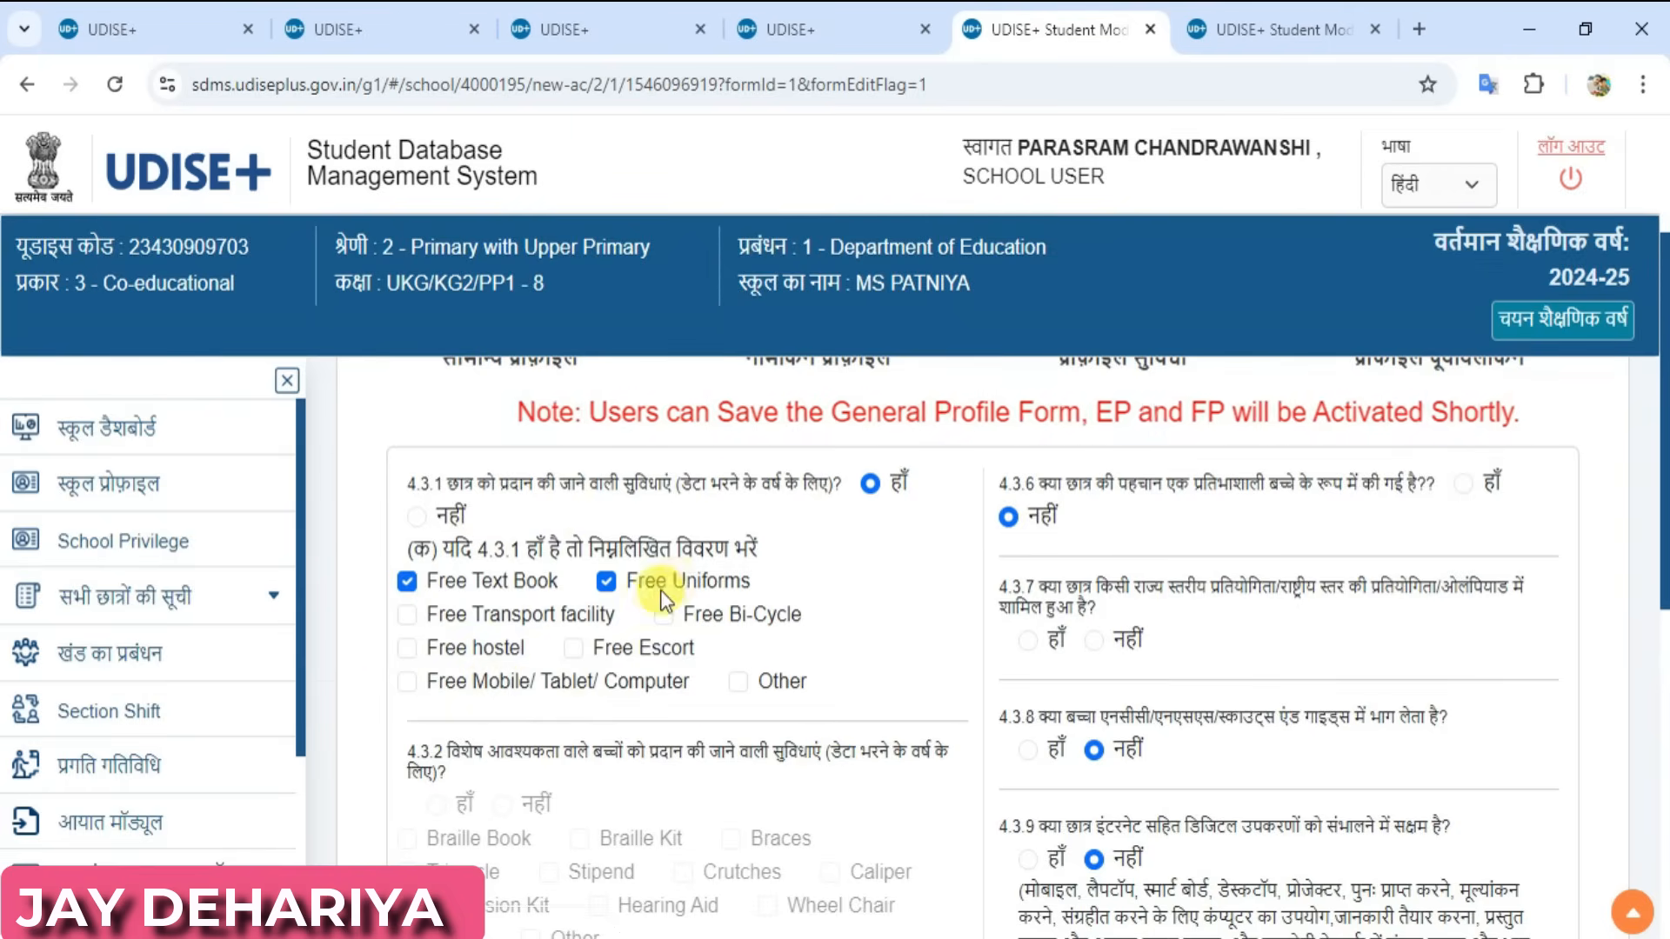
{"action": "scroll", "coordinate": [643, 579], "scroll_direction": "down", "scroll_amount": 1}
{"action": "scroll", "coordinate": [653, 600], "scroll_direction": "up", "scroll_amount": 1}
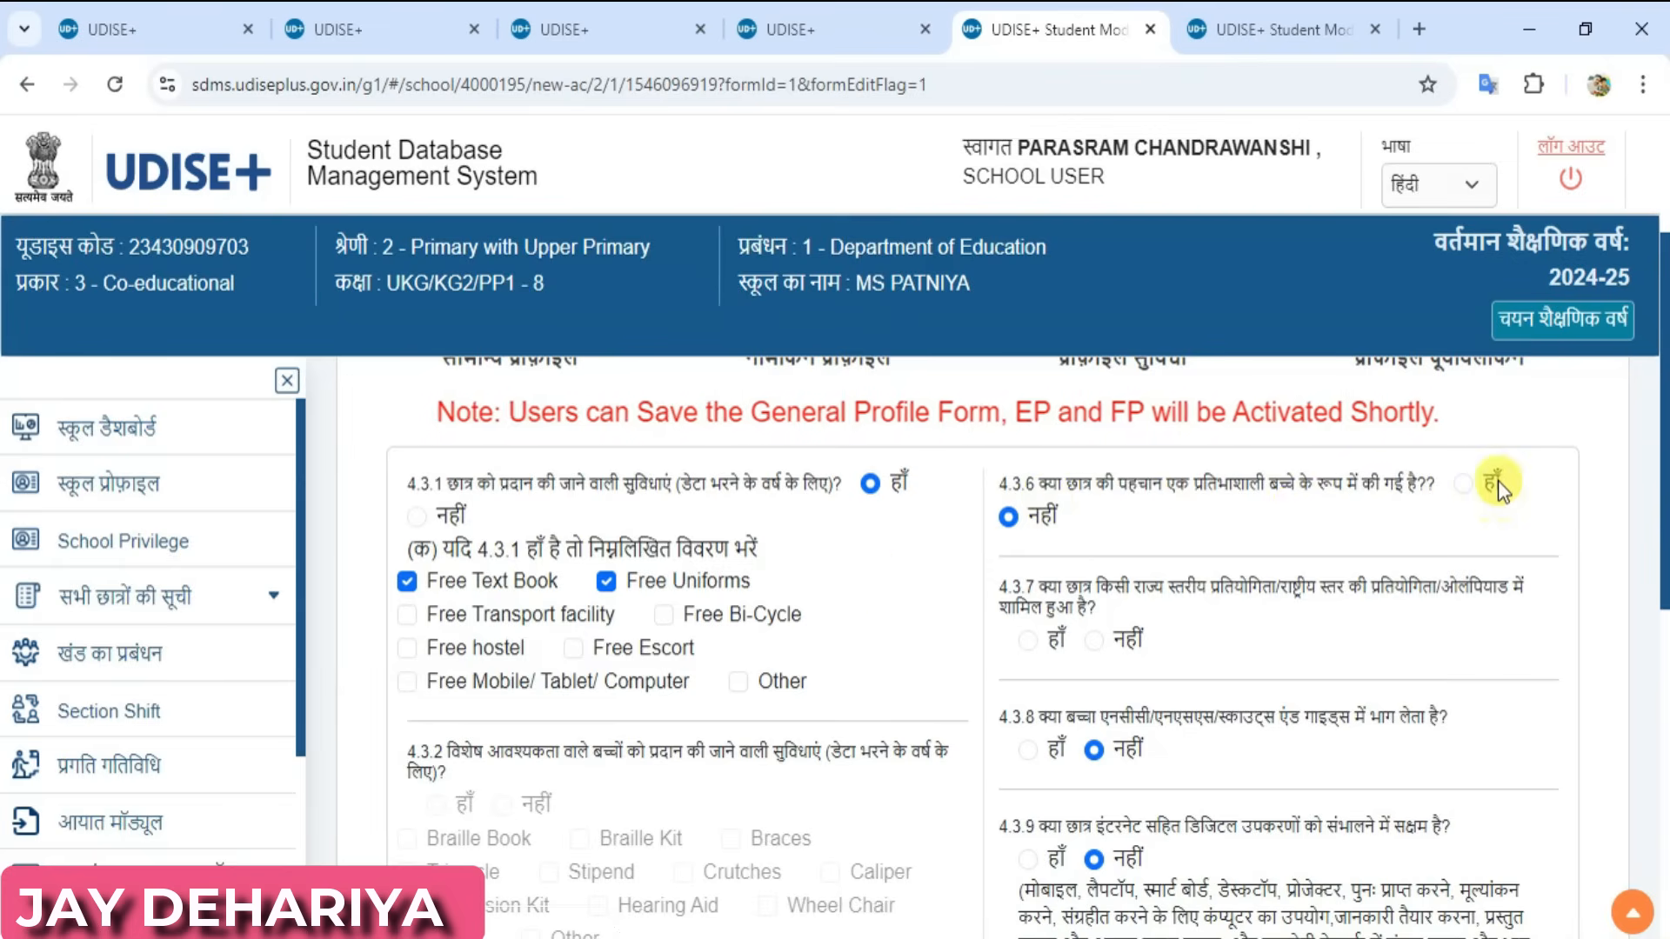
{"action": "scroll", "coordinate": [826, 578], "scroll_direction": "down", "scroll_amount": 2}
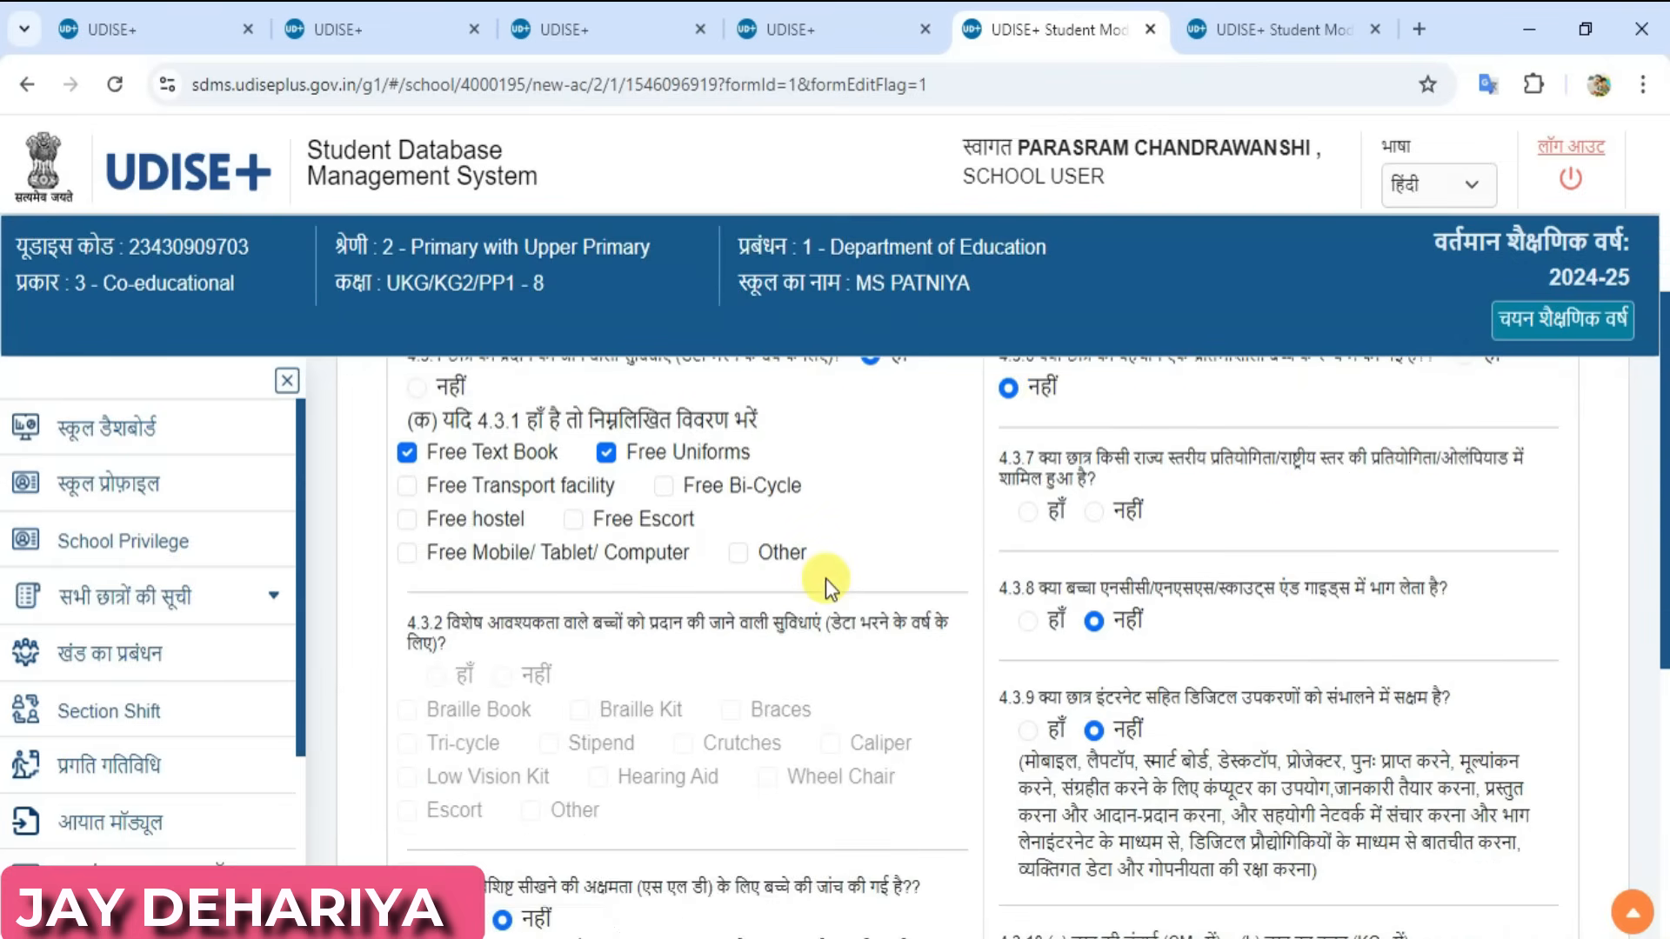
{"action": "scroll", "coordinate": [827, 578], "scroll_direction": "down", "scroll_amount": 2}
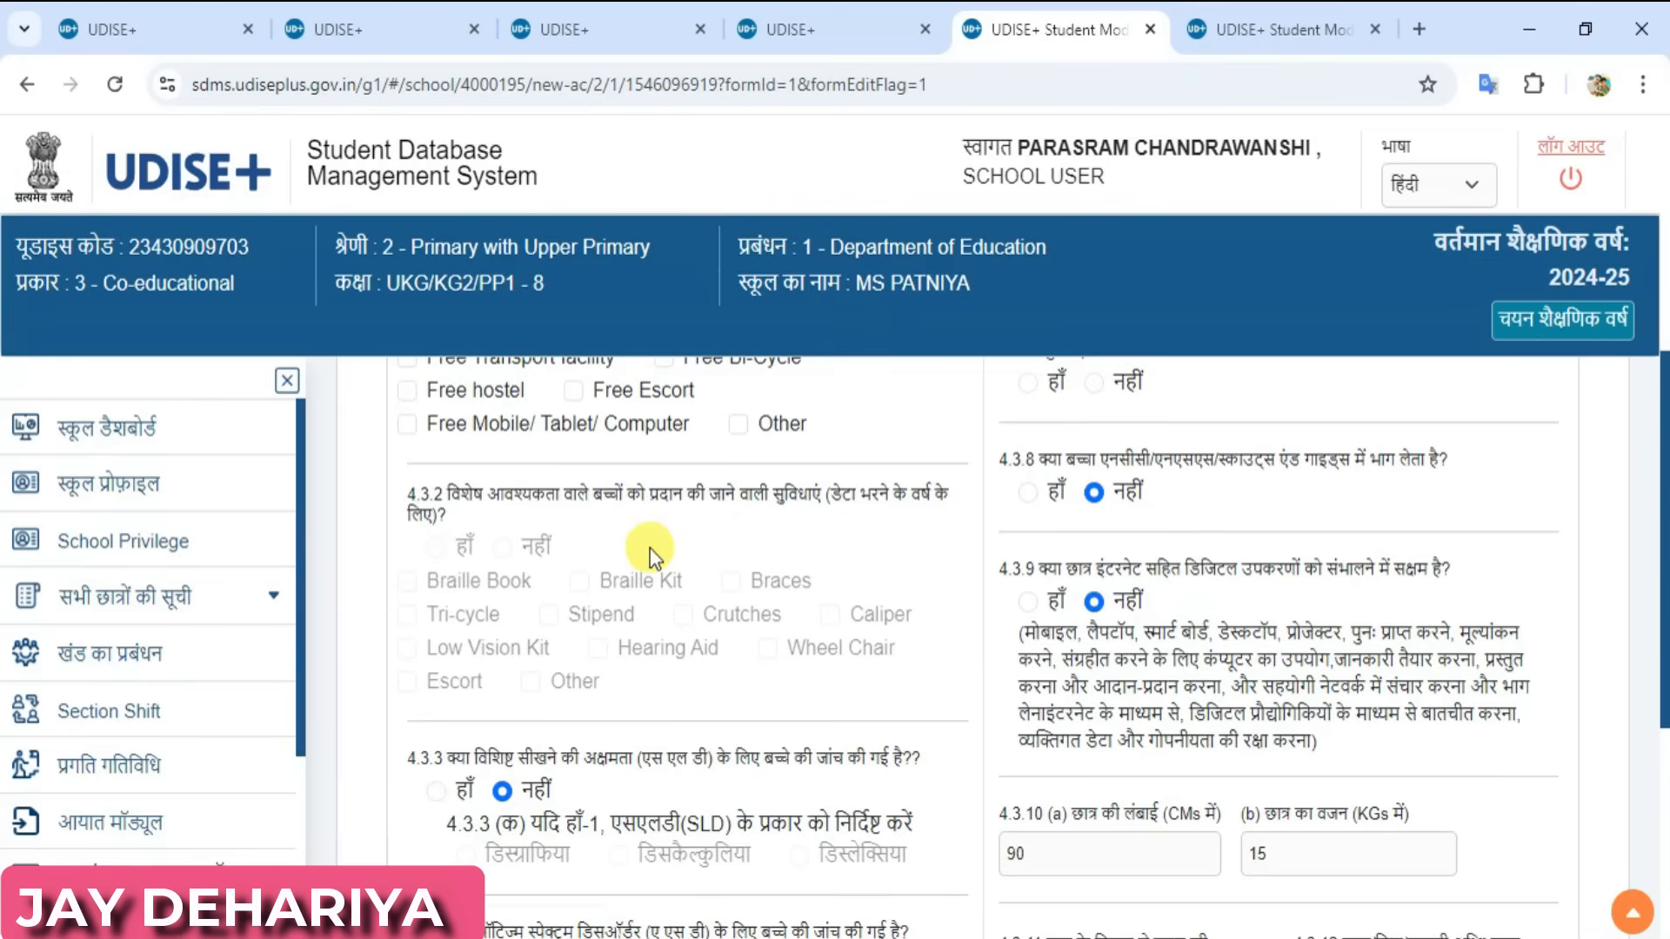
{"action": "scroll", "coordinate": [650, 548], "scroll_direction": "down", "scroll_amount": 3}
{"action": "scroll", "coordinate": [649, 548], "scroll_direction": "down", "scroll_amount": 1}
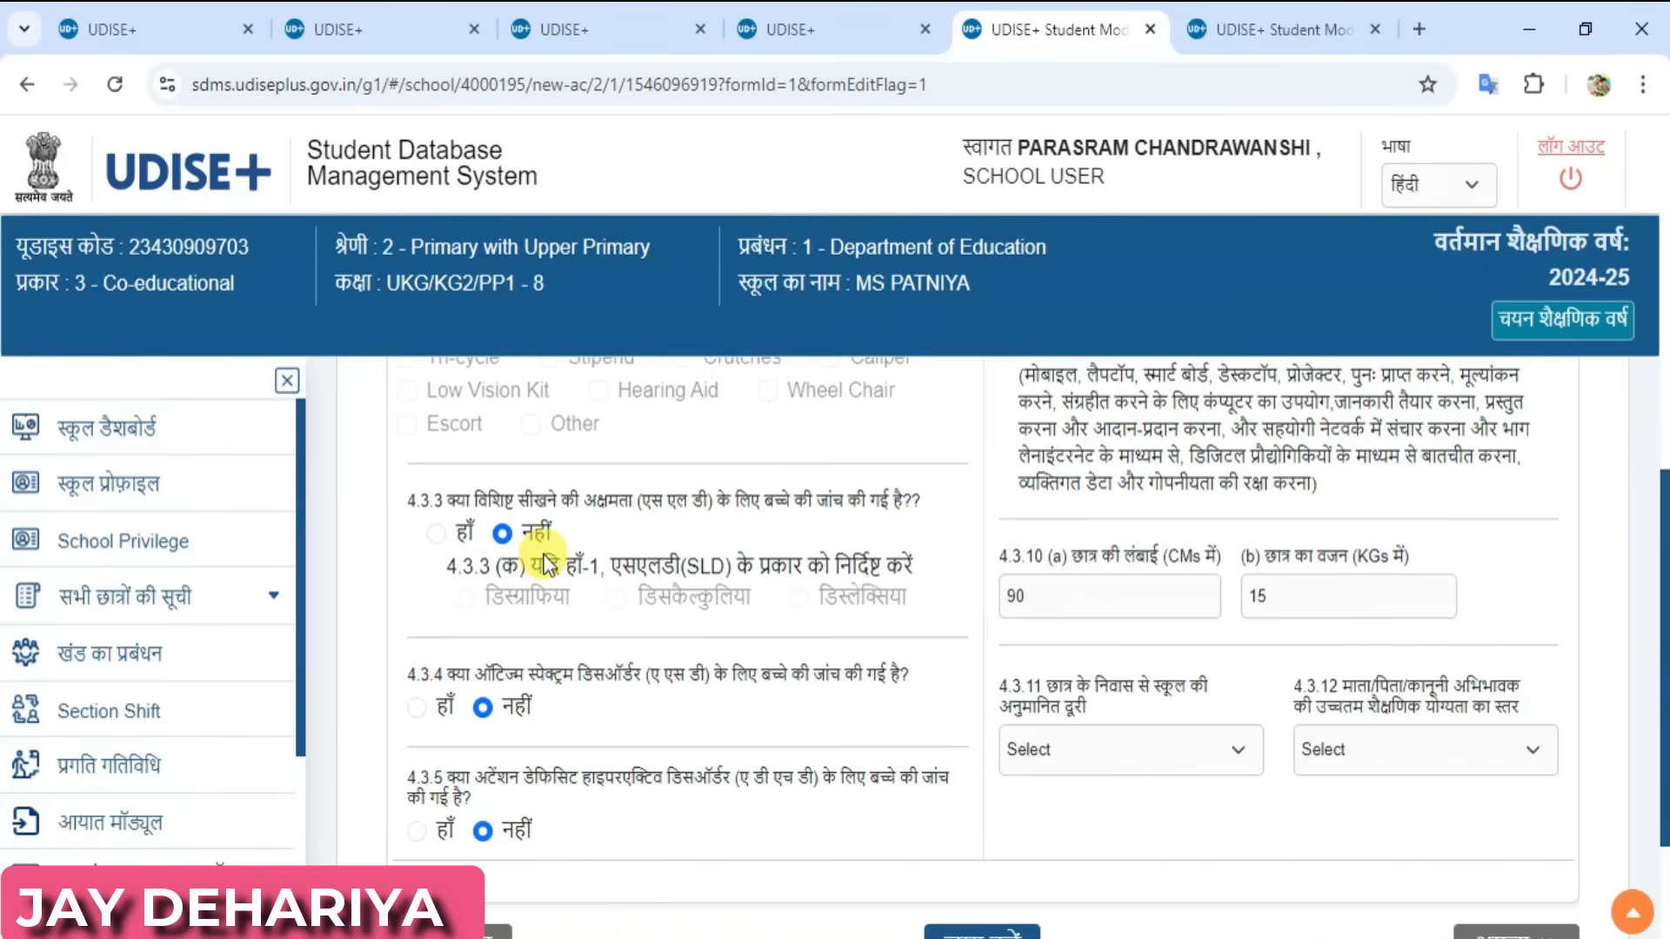
{"action": "scroll", "coordinate": [546, 574], "scroll_direction": "down", "scroll_amount": 2}
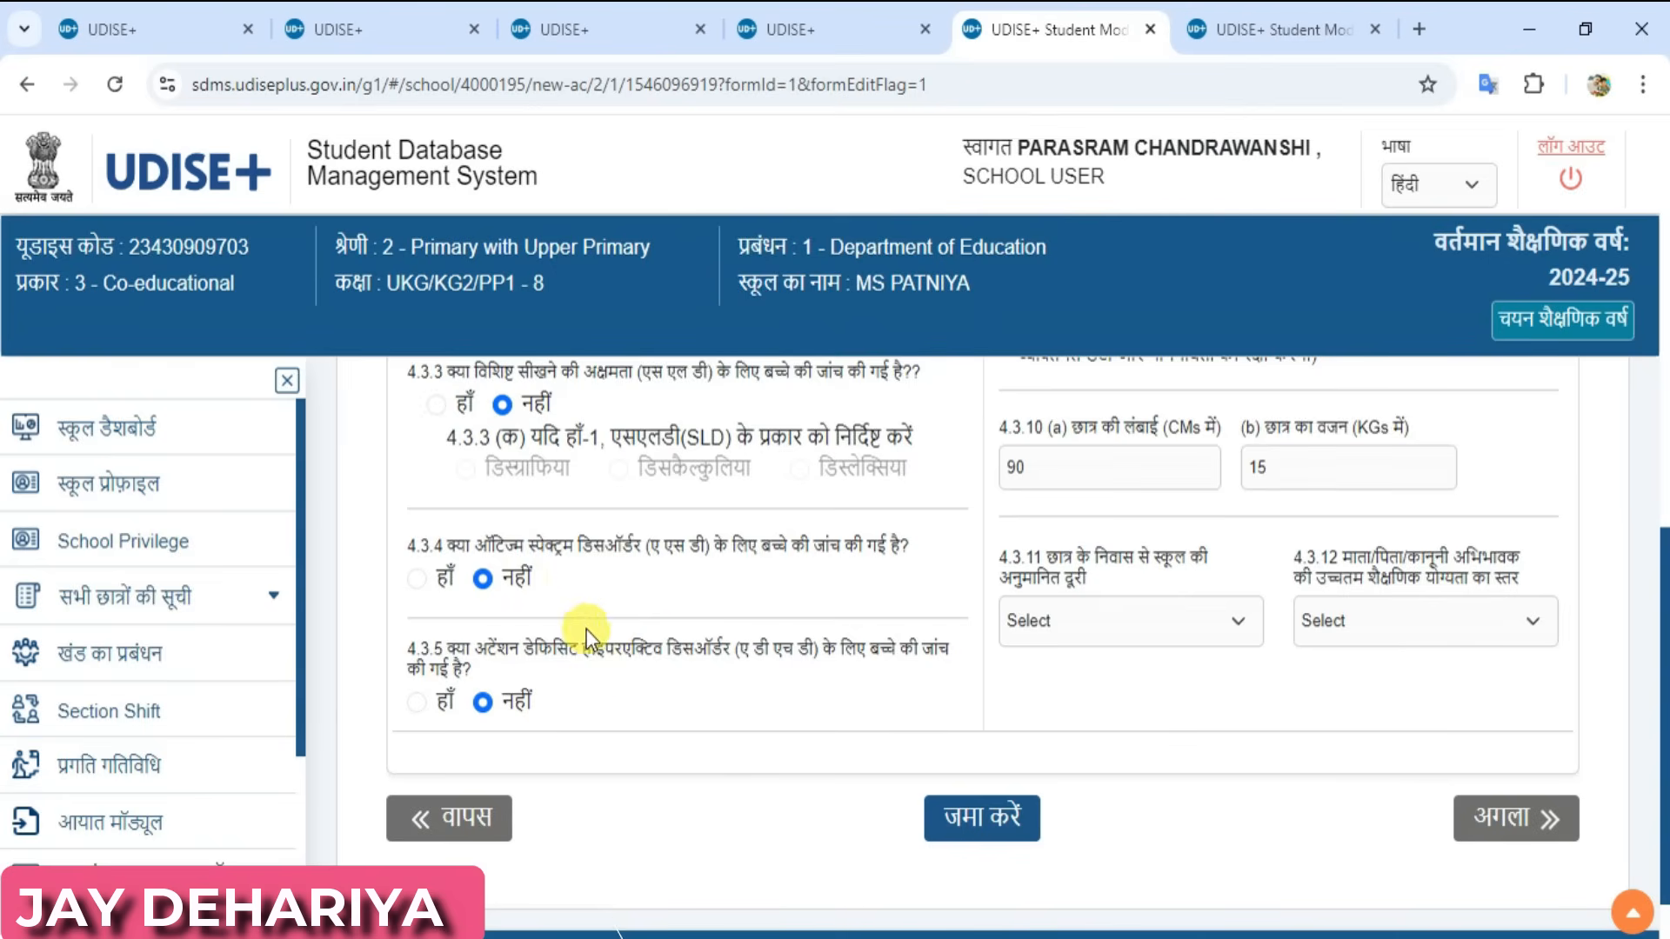
Answer No (नहीं) to question 4.3.7 on participation in state or national competitions or Olympiads.
{"action": "scroll", "coordinate": [623, 714], "scroll_direction": "up", "scroll_amount": 10}
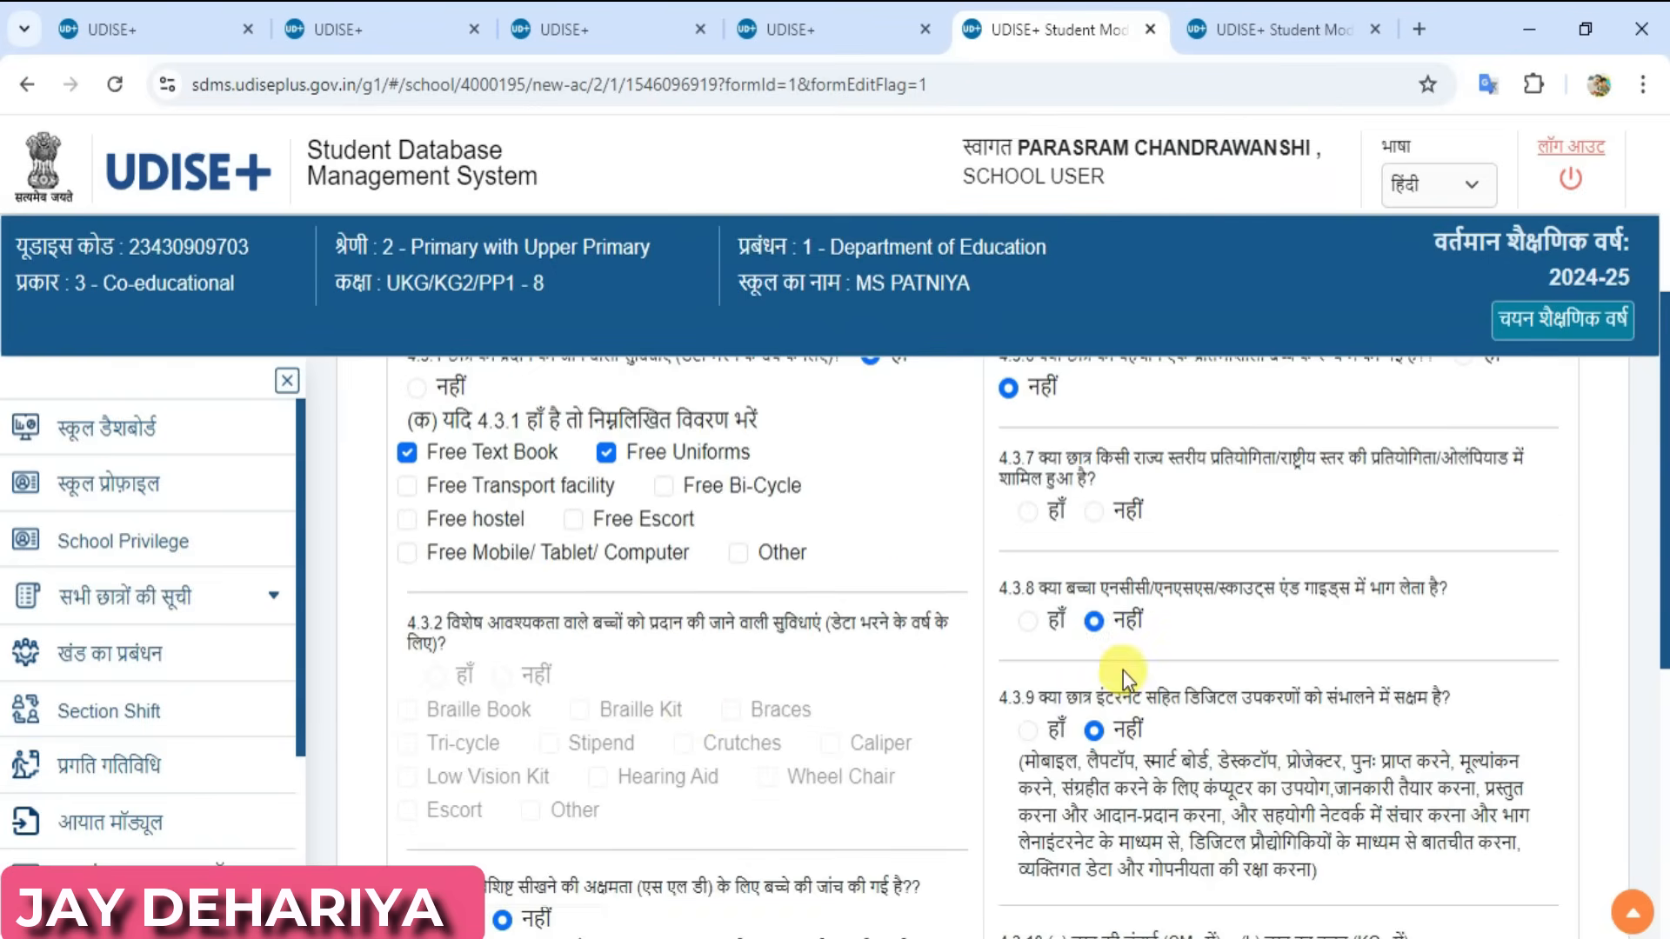
{"action": "scroll", "coordinate": [1129, 674], "scroll_direction": "down", "scroll_amount": 1}
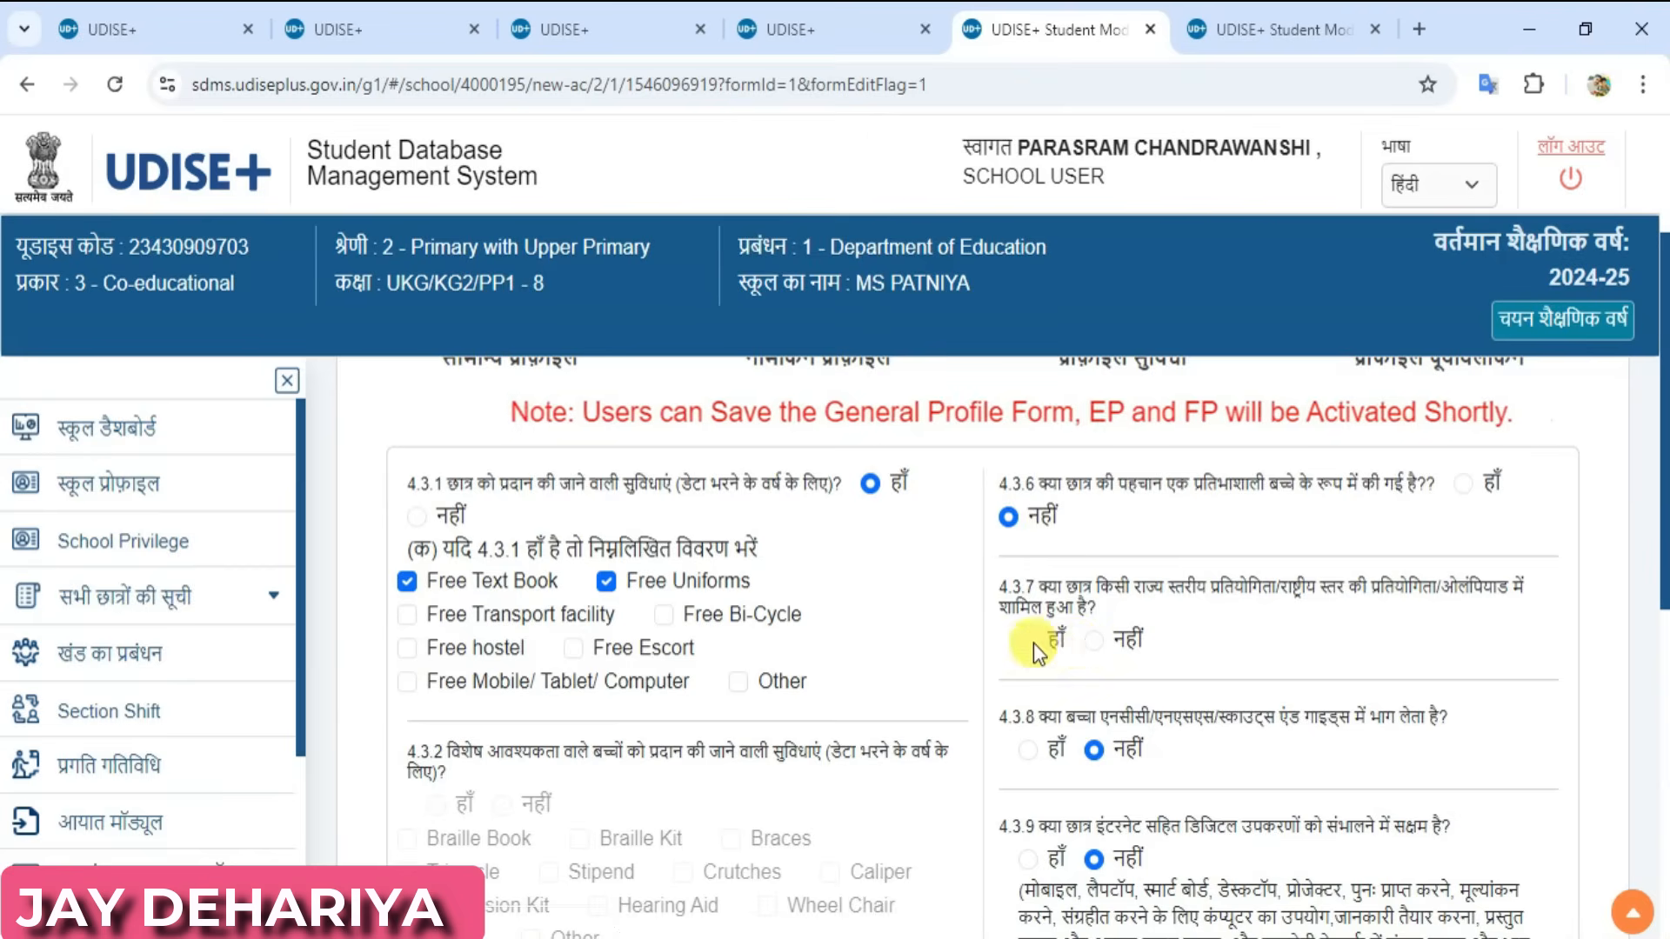
{"action": "left_click", "coordinate": [1094, 639]}
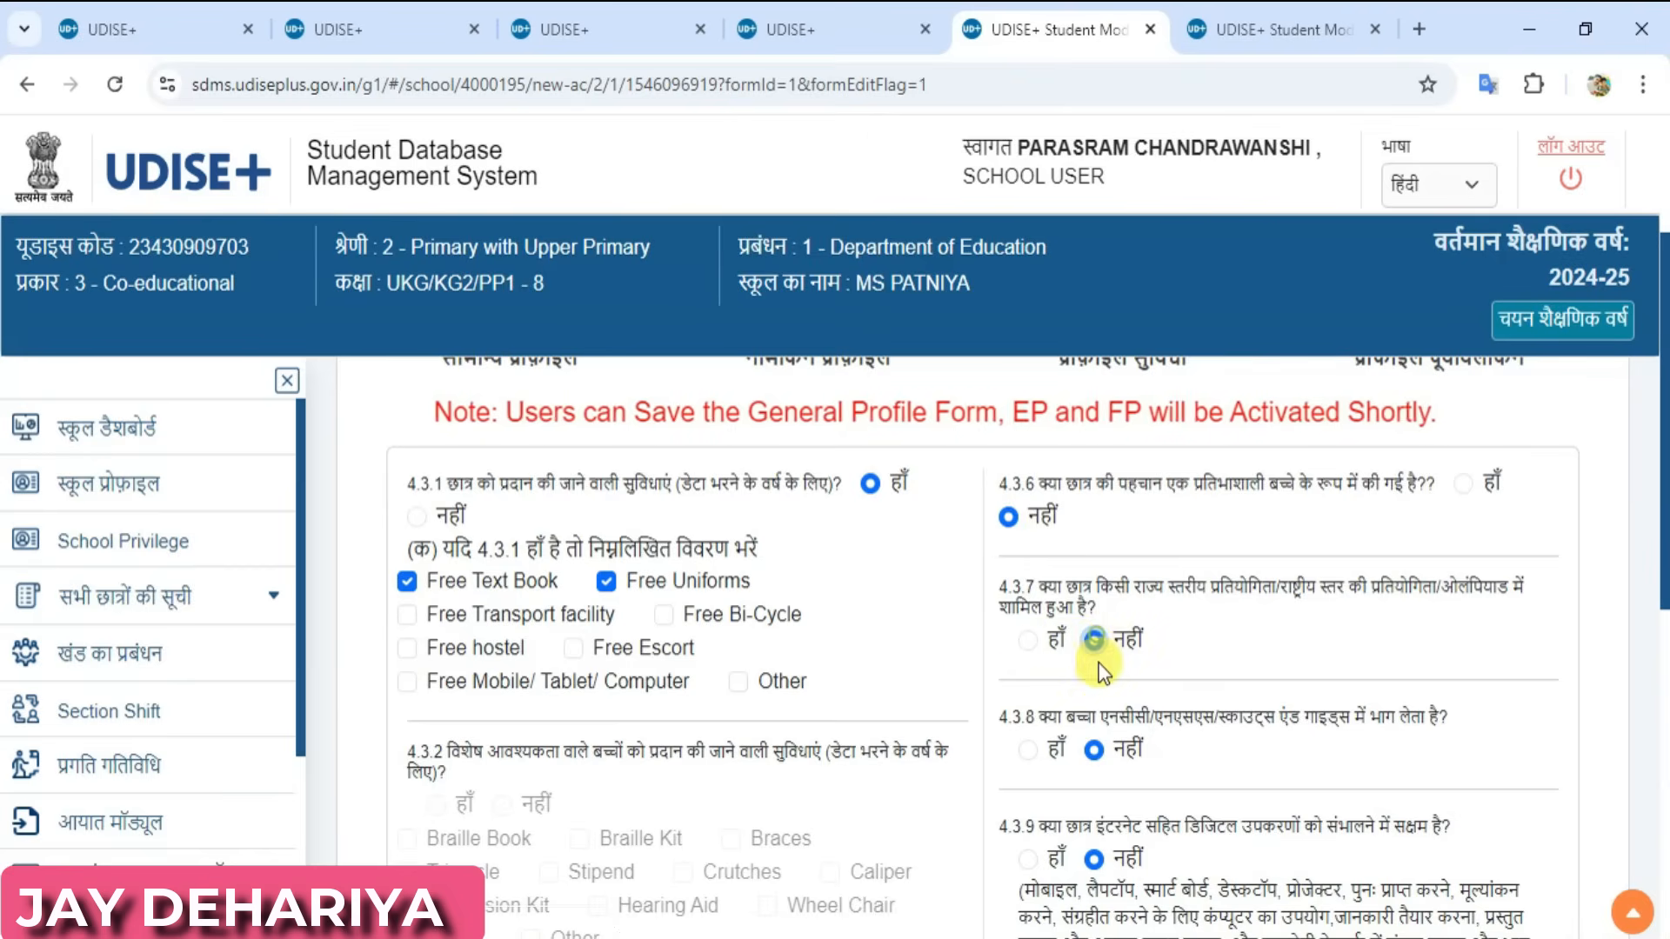
Set the home-to-school distance to 1 - Less than 1 km and the guardian's education level to 4 - Higher Secondary or Equivalent.
{"action": "scroll", "coordinate": [1108, 695], "scroll_direction": "down", "scroll_amount": 3}
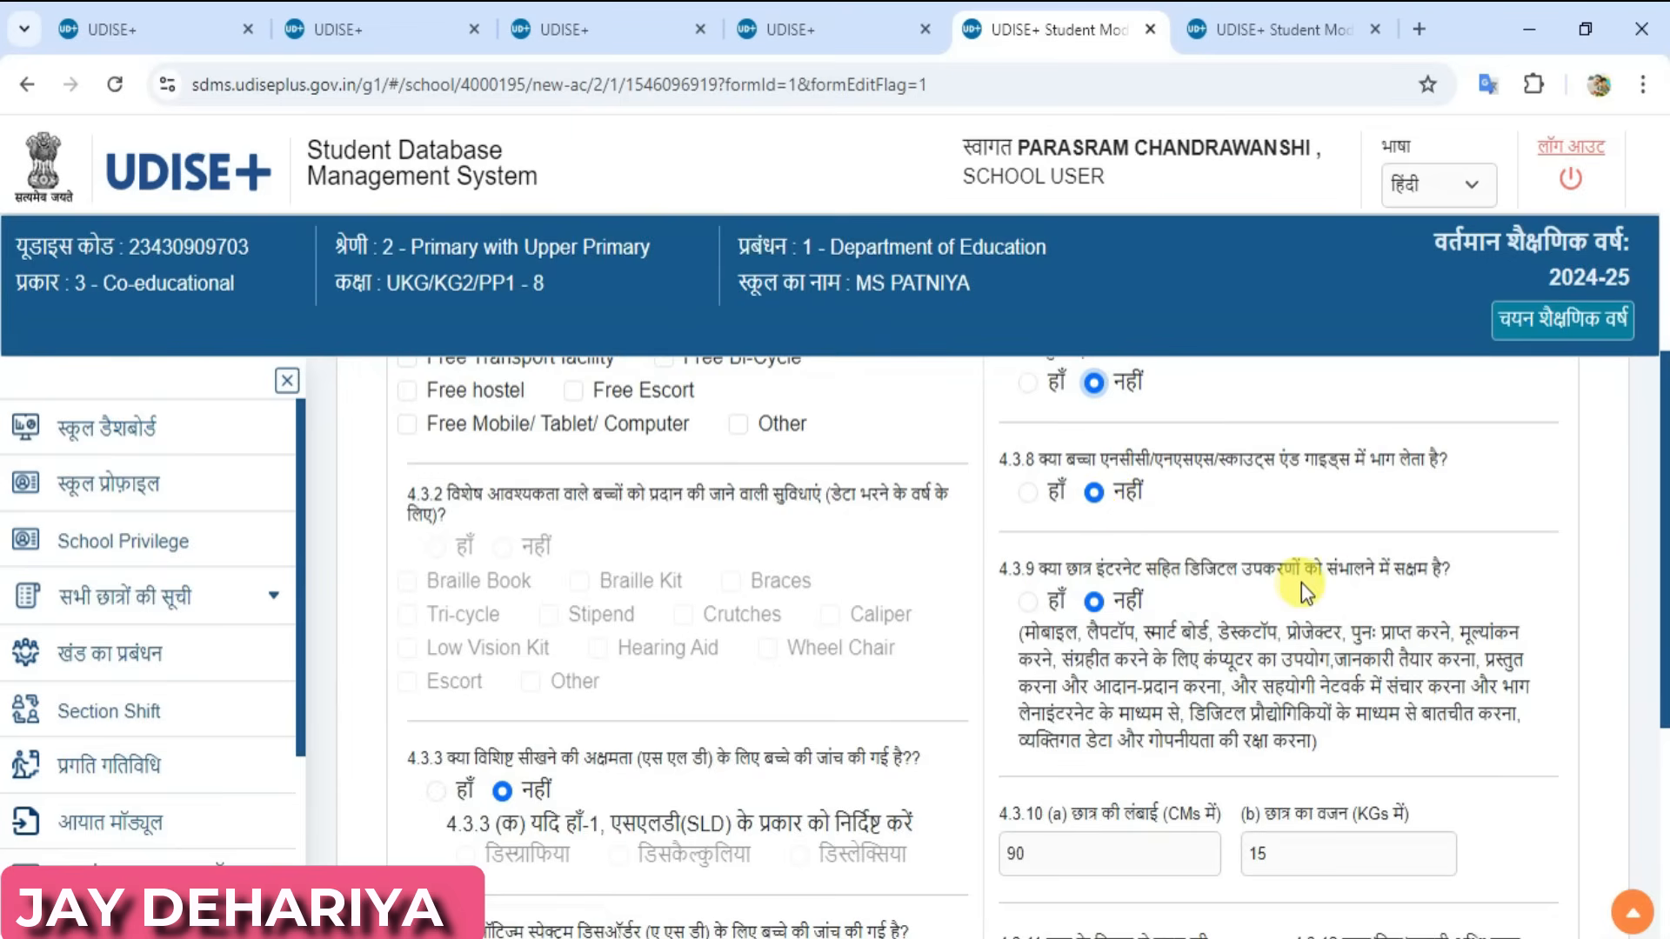
{"action": "scroll", "coordinate": [1244, 623], "scroll_direction": "down", "scroll_amount": 2}
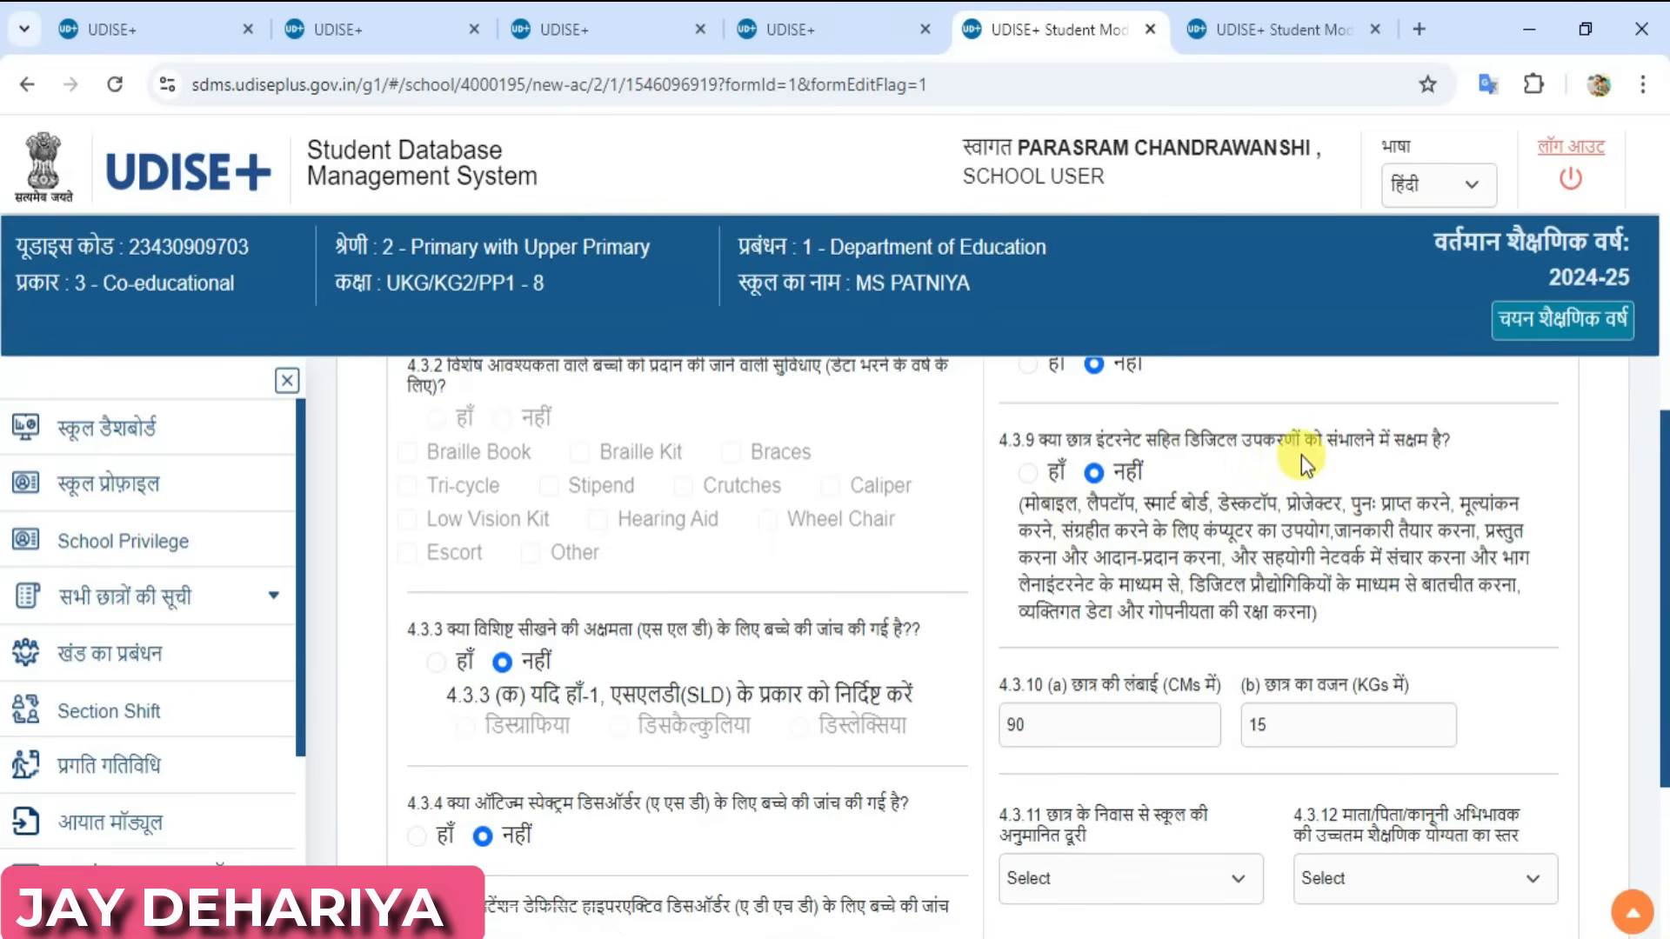
{"action": "scroll", "coordinate": [1226, 493], "scroll_direction": "down", "scroll_amount": 3}
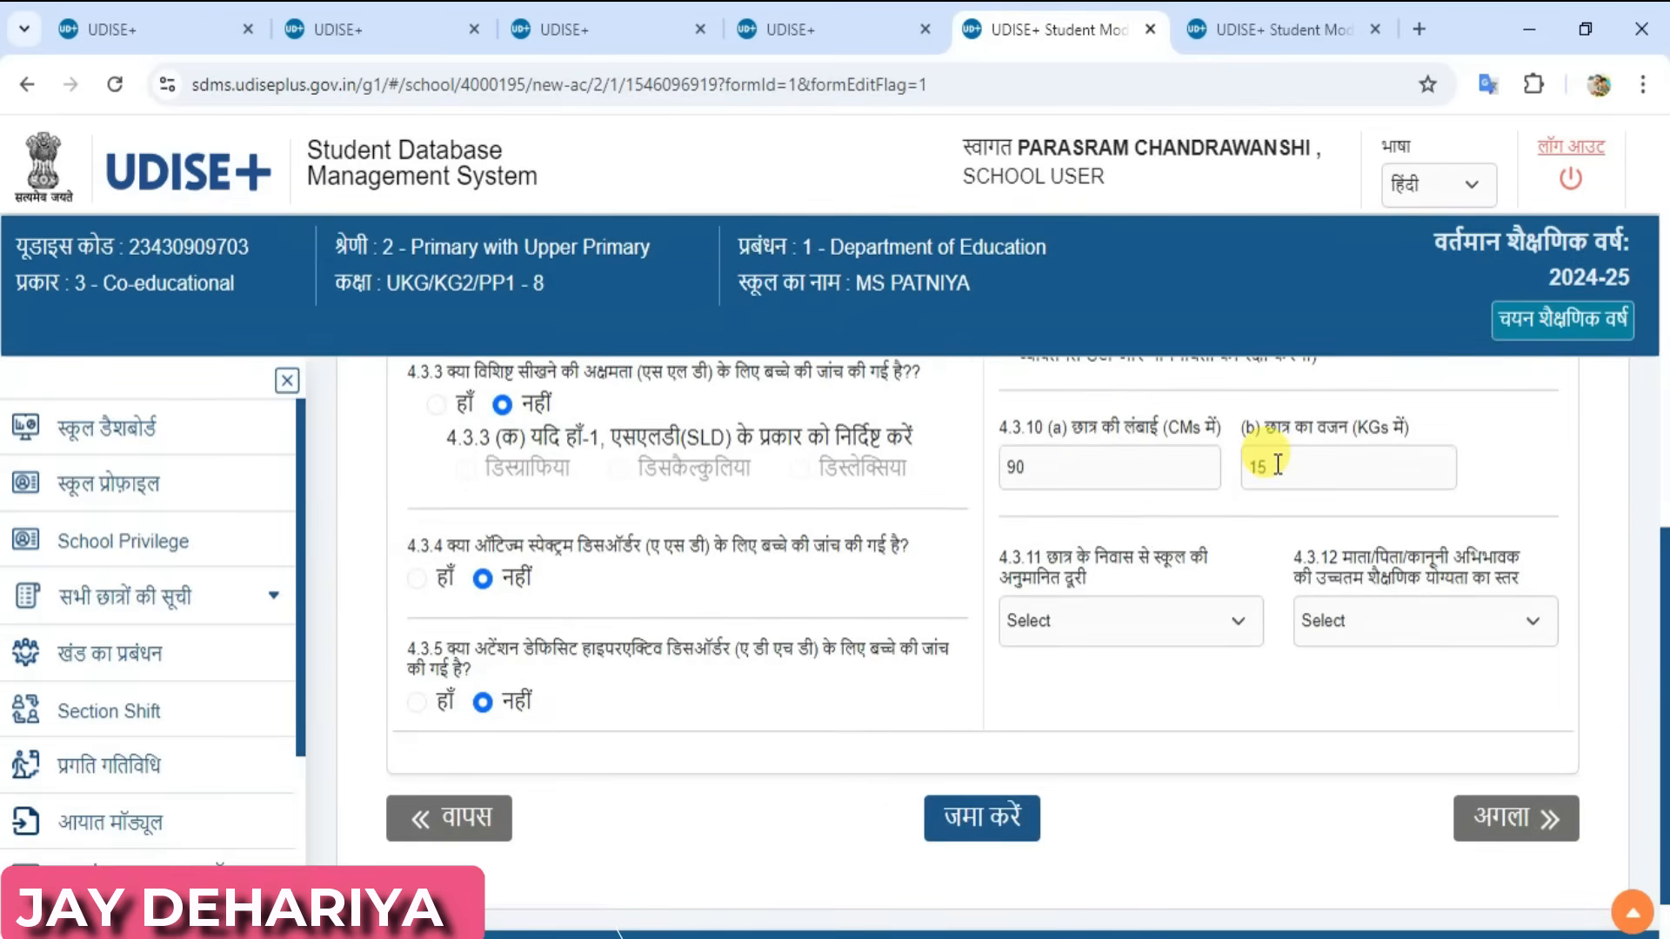
{"action": "scroll", "coordinate": [1269, 470], "scroll_direction": "down", "scroll_amount": 1}
{"action": "scroll", "coordinate": [1269, 470], "scroll_direction": "up", "scroll_amount": 1}
{"action": "scroll", "coordinate": [1269, 471], "scroll_direction": "down", "scroll_amount": 1}
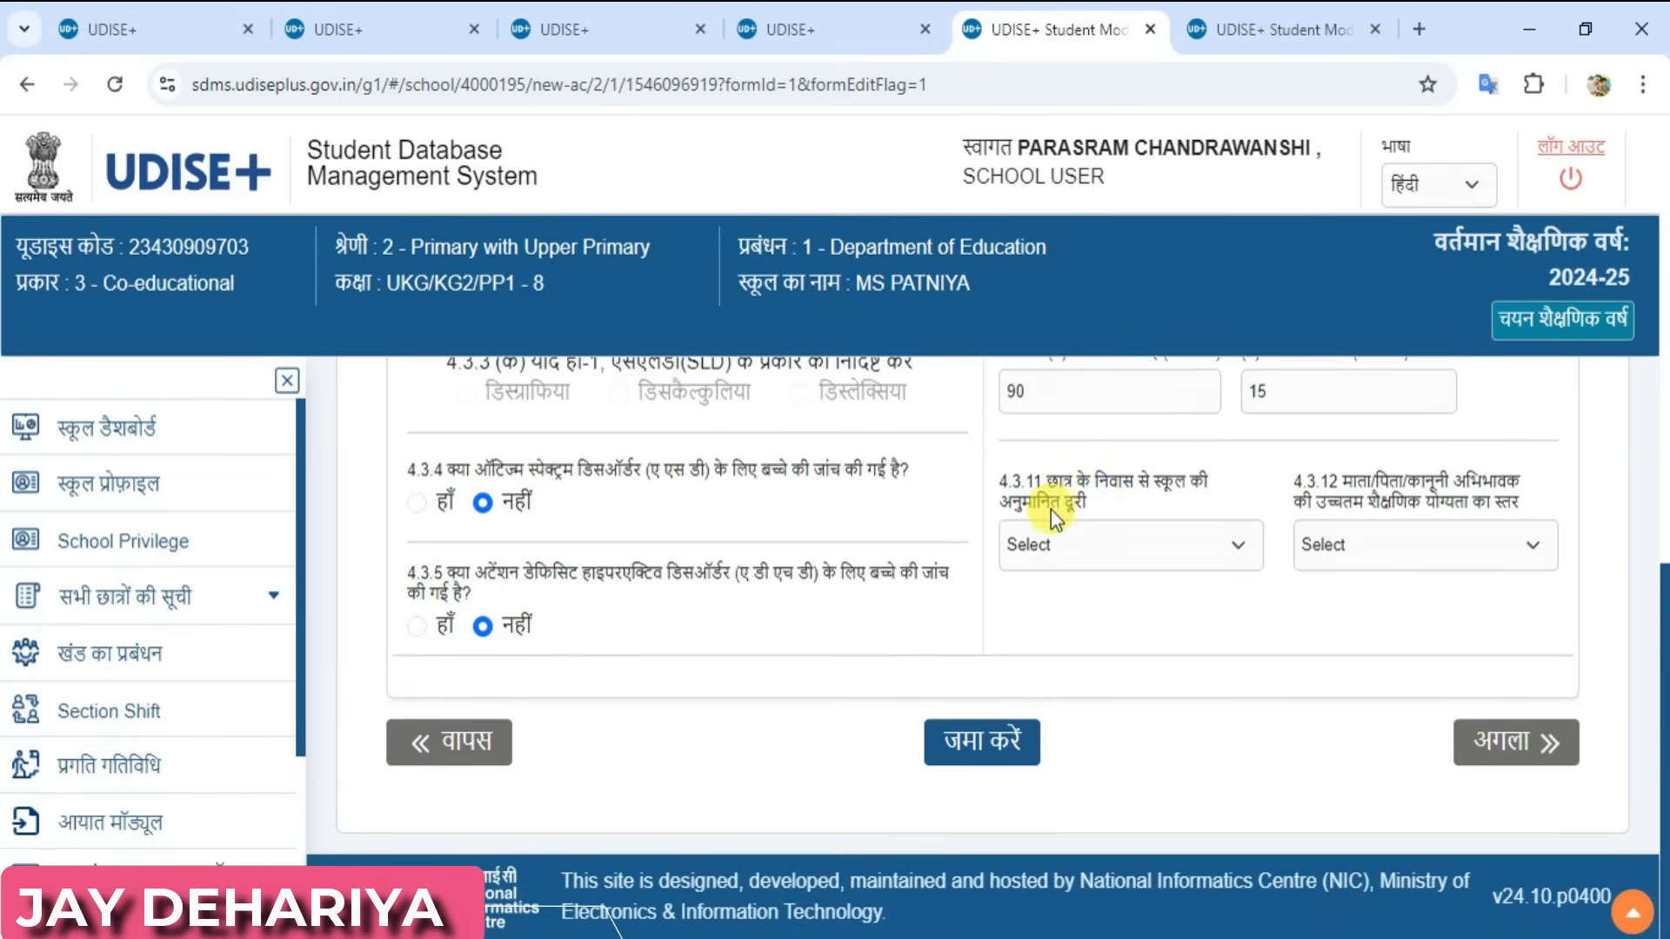
{"action": "left_click", "coordinate": [1099, 548]}
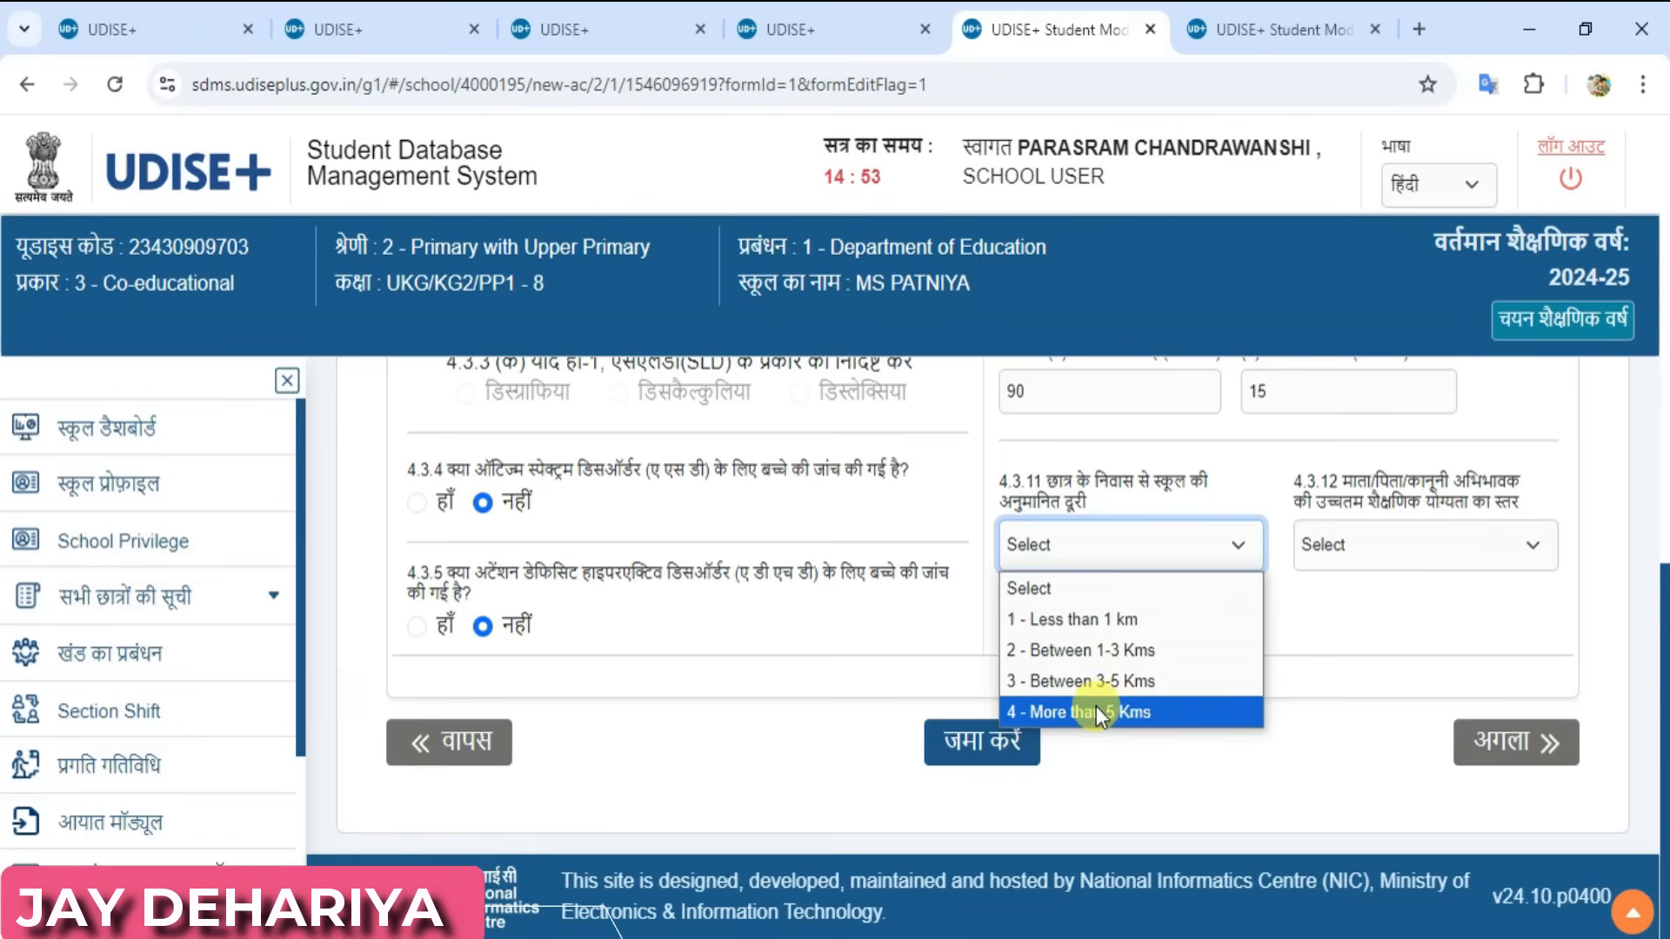
{"action": "left_click", "coordinate": [1121, 621]}
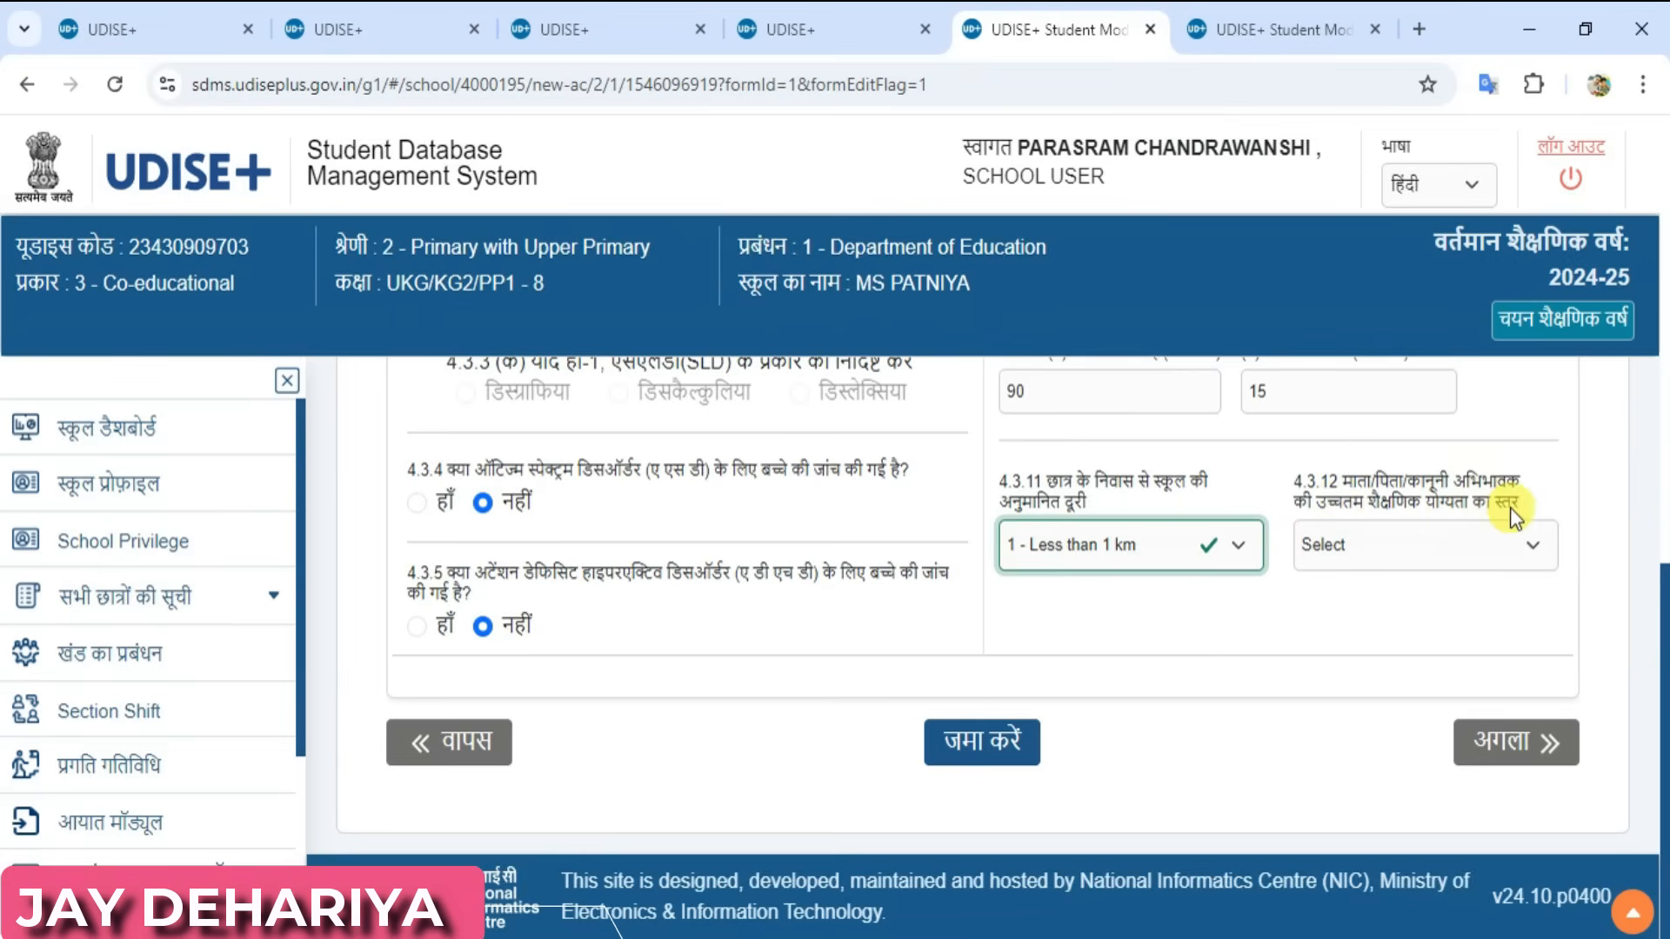
{"action": "left_click", "coordinate": [1412, 539]}
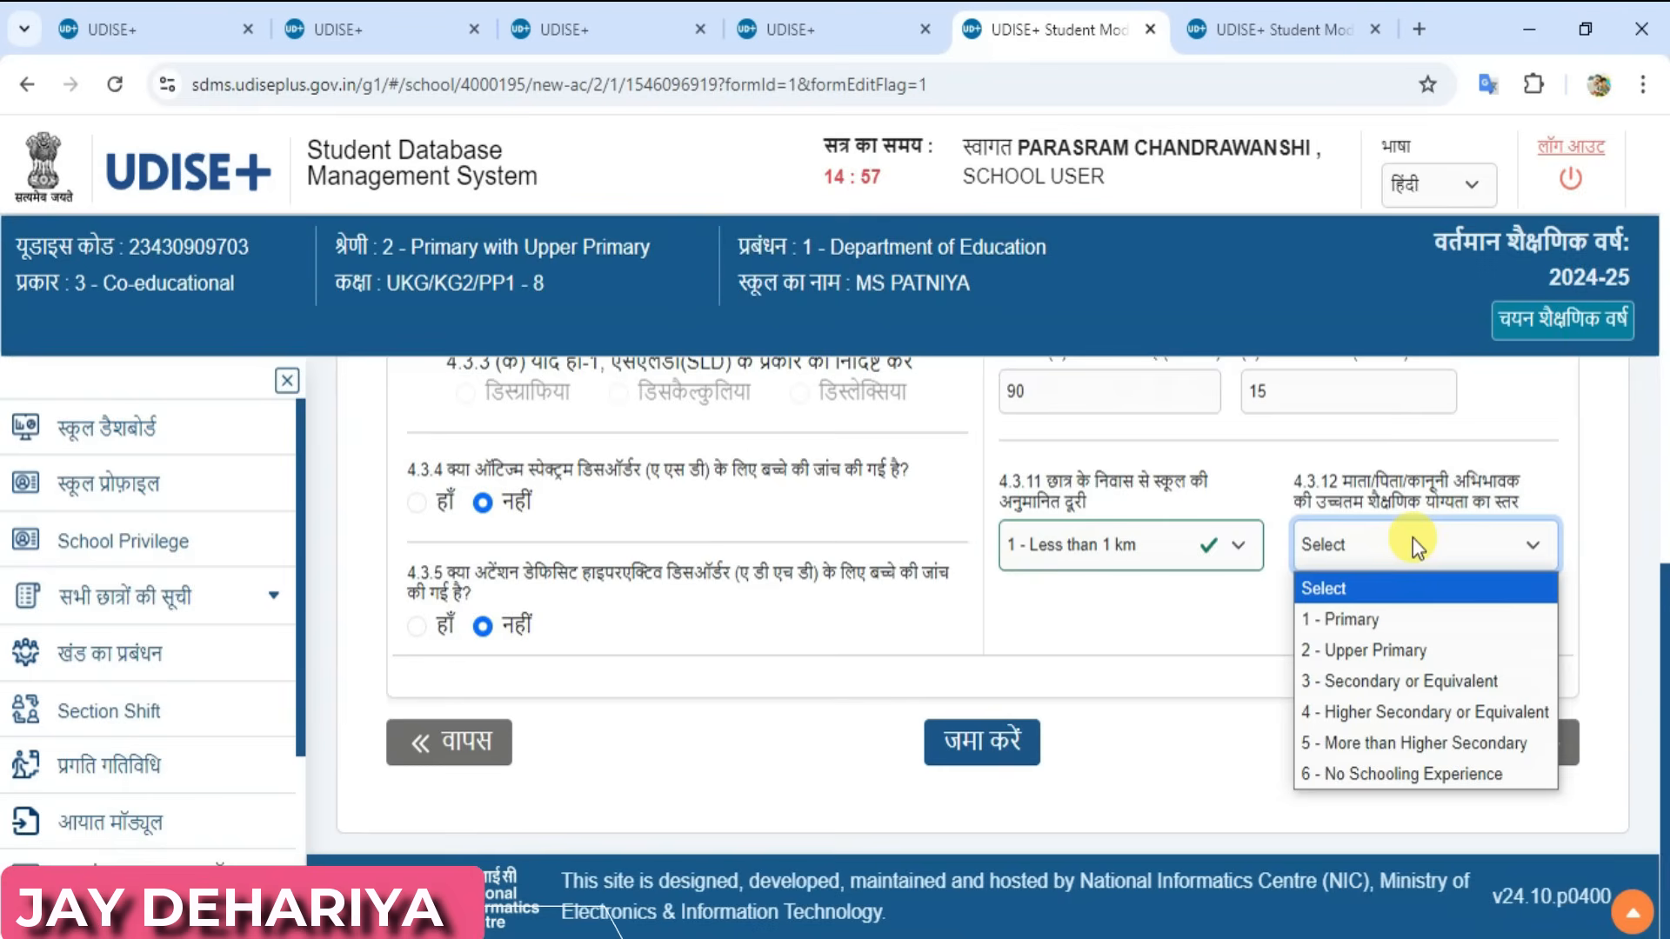
{"action": "left_click", "coordinate": [1402, 713]}
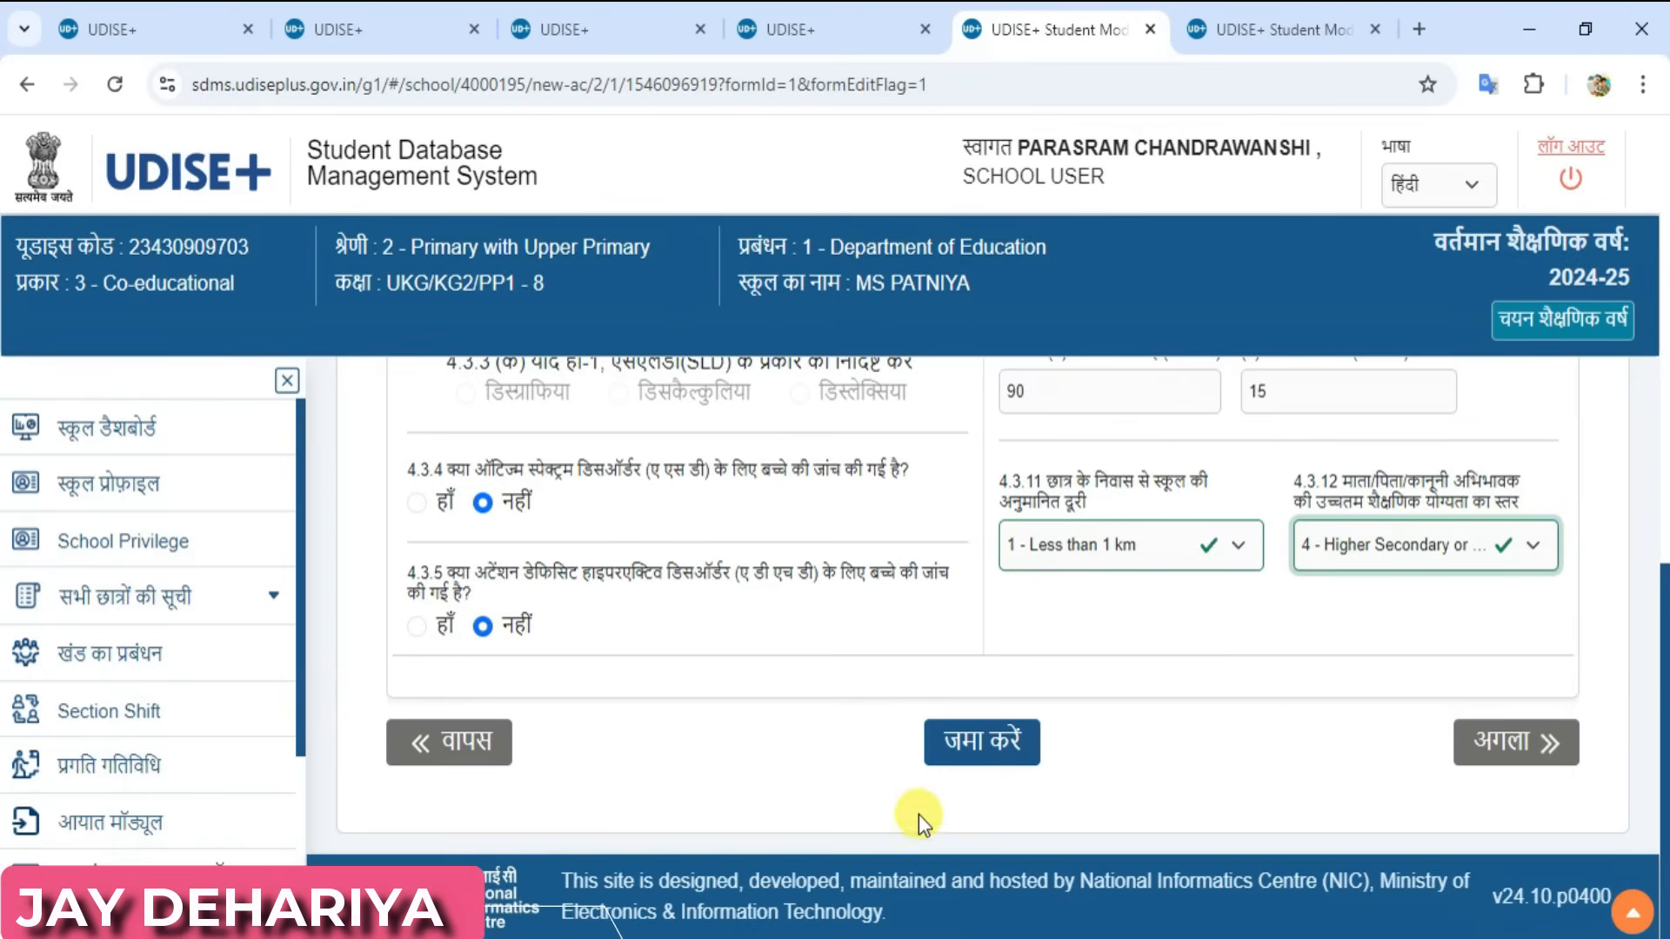
Save the facility profile, continue to the profile preview and review it to the end.
{"action": "left_click", "coordinate": [997, 770]}
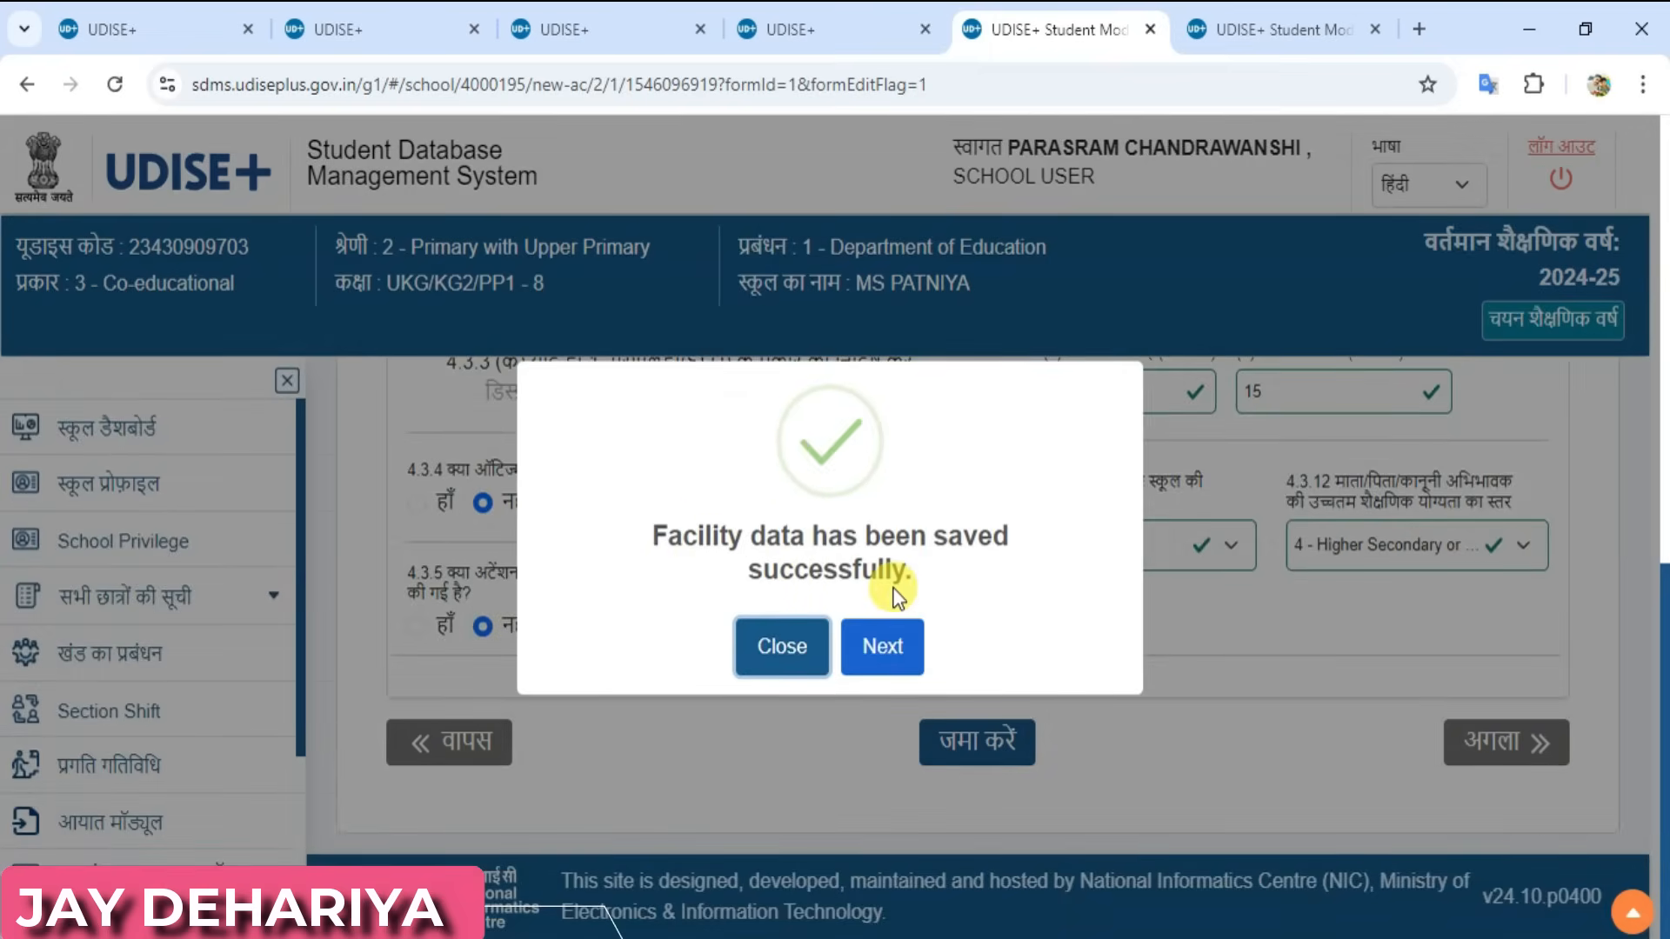
{"action": "left_click", "coordinate": [881, 648]}
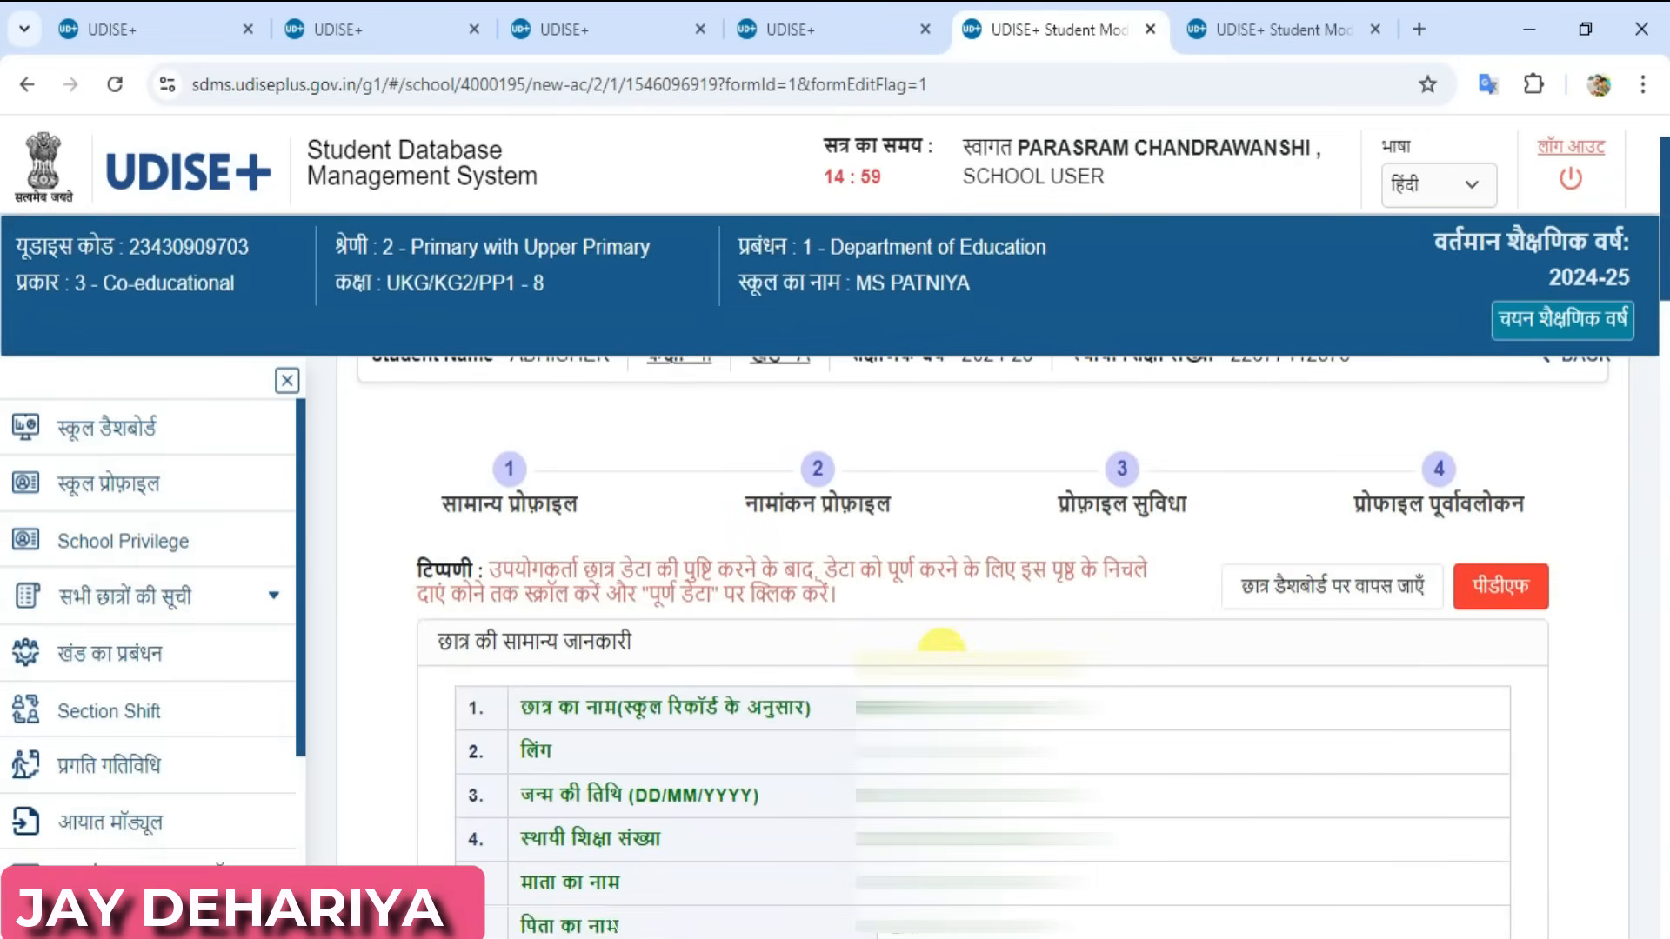
{"action": "scroll", "coordinate": [941, 641], "scroll_direction": "down", "scroll_amount": 9}
{"action": "scroll", "coordinate": [966, 642], "scroll_direction": "down", "scroll_amount": 15}
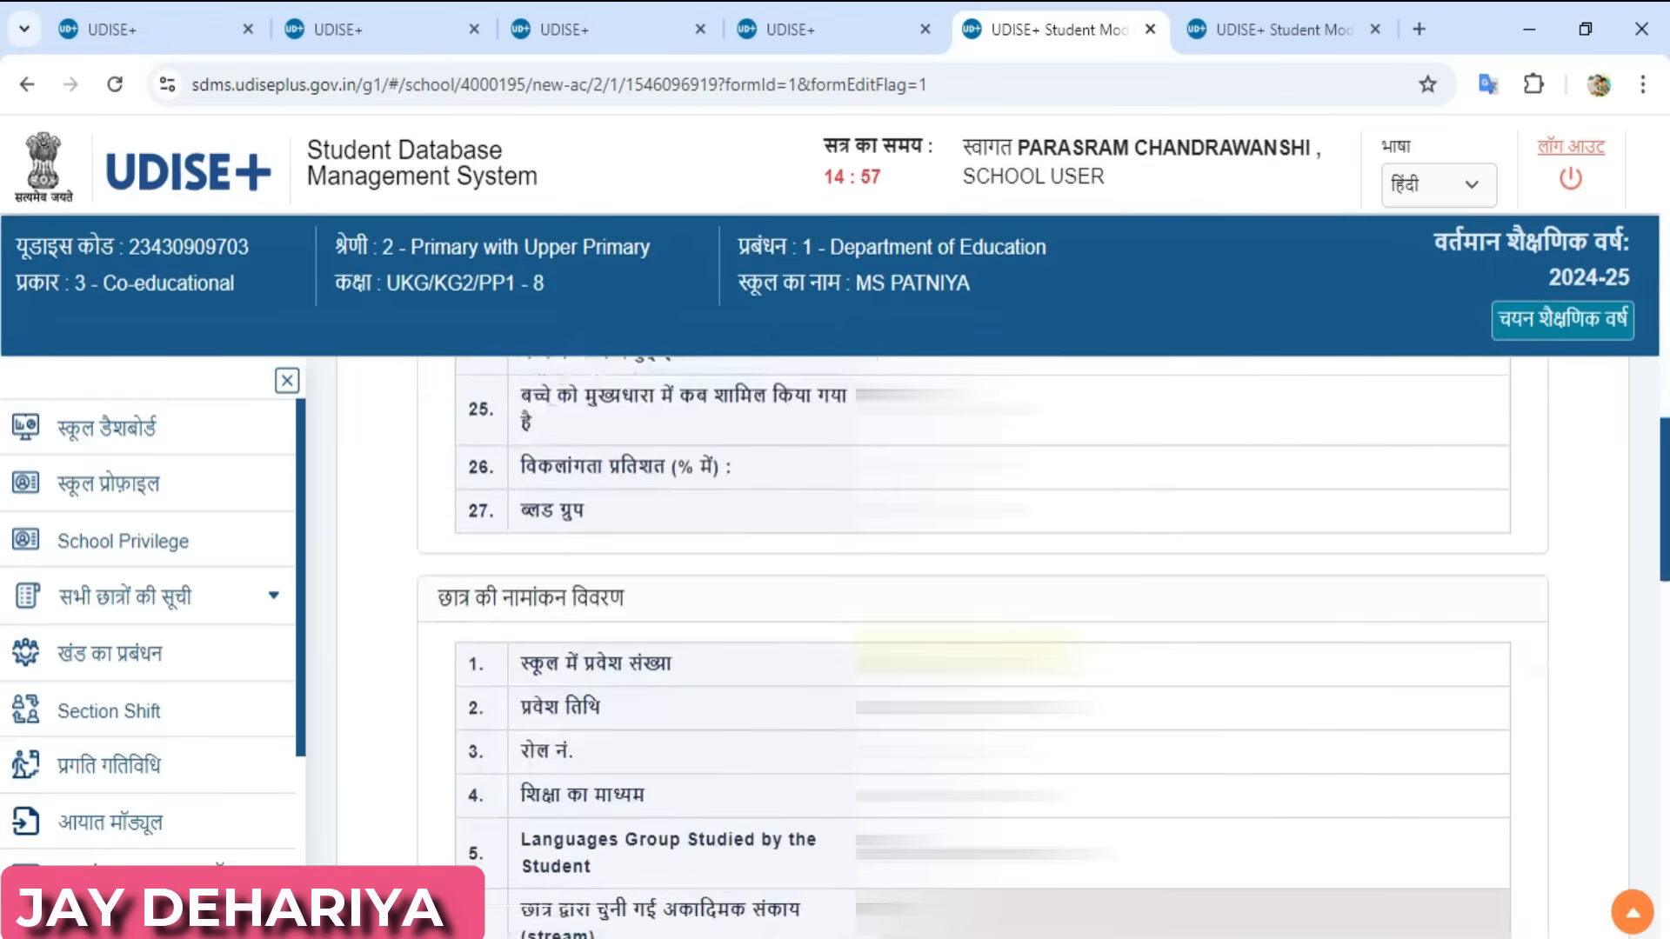
{"action": "scroll", "coordinate": [957, 652], "scroll_direction": "down", "scroll_amount": 5}
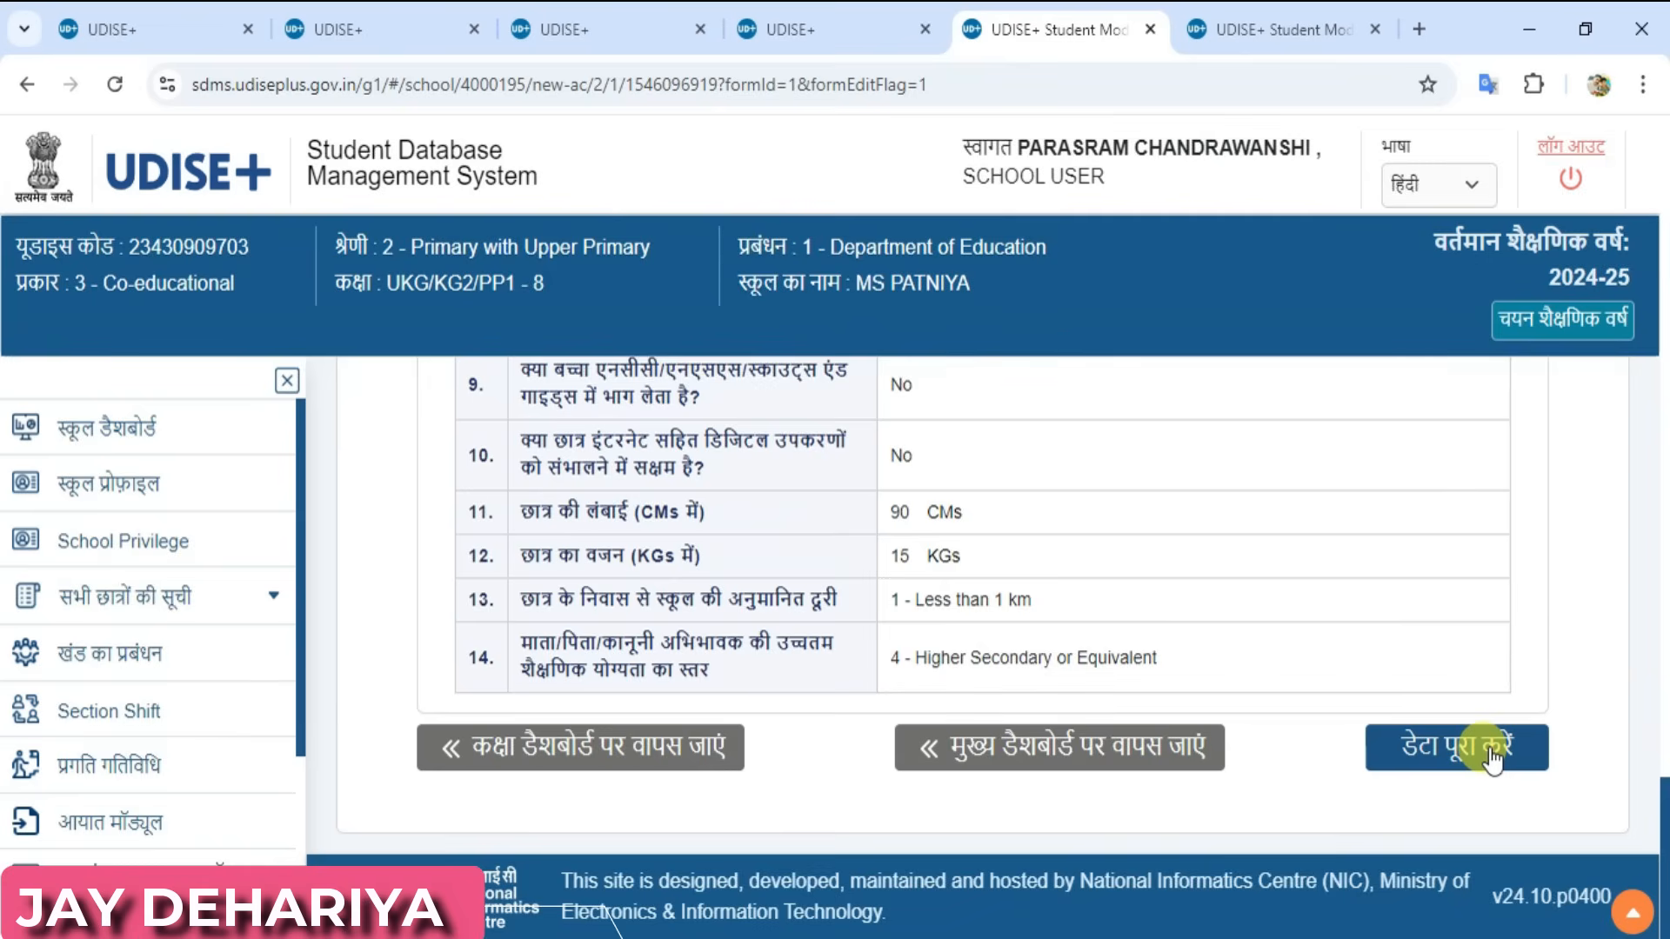
Complete the student's data from the profile preview, accepting the confirmation without moving to the next student.
{"action": "left_click", "coordinate": [1449, 757]}
{"action": "left_click", "coordinate": [874, 647]}
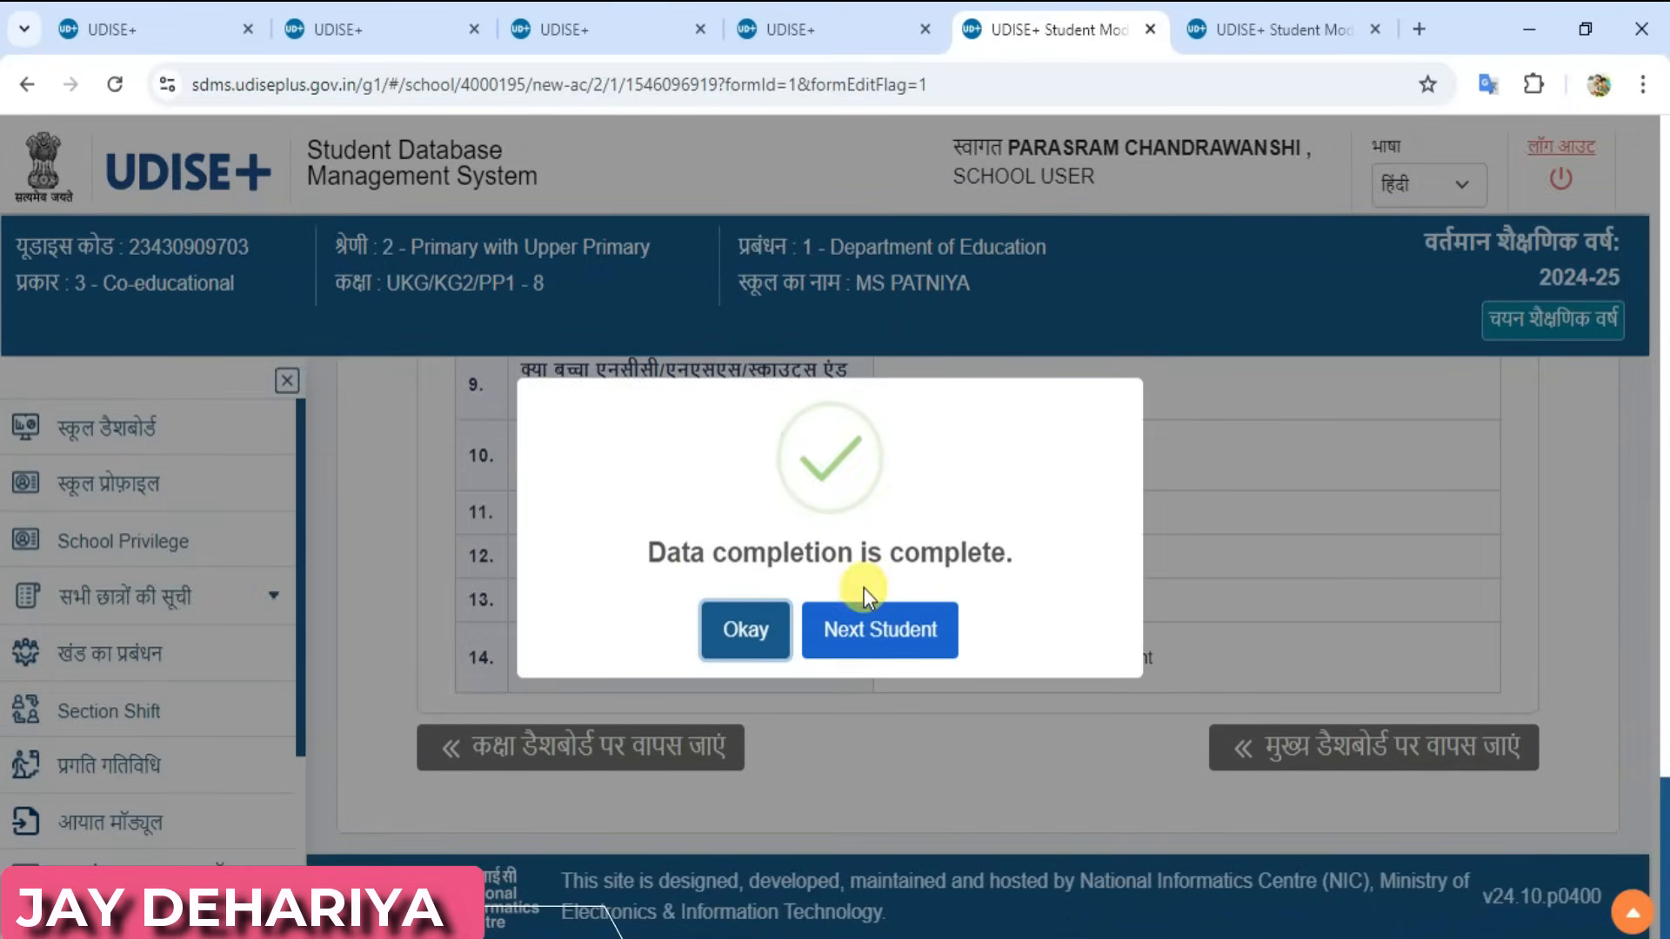
{"action": "left_click", "coordinate": [737, 628]}
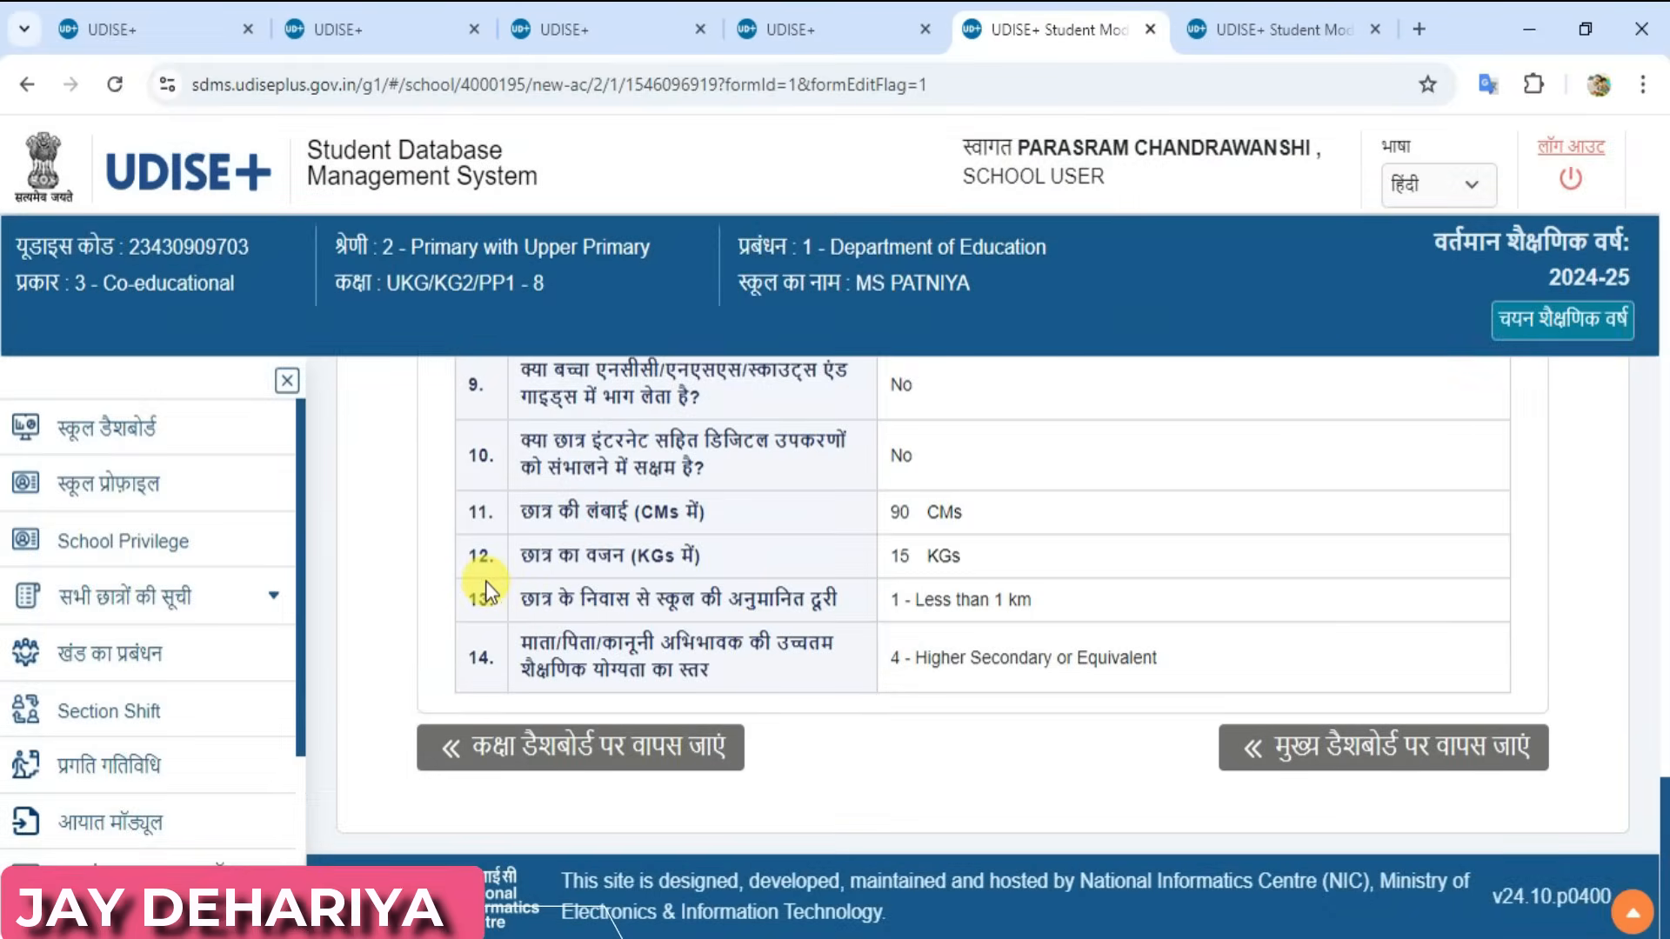
Return to the school dashboard and open the Class II student list for viewing and management.
{"action": "left_click", "coordinate": [78, 430]}
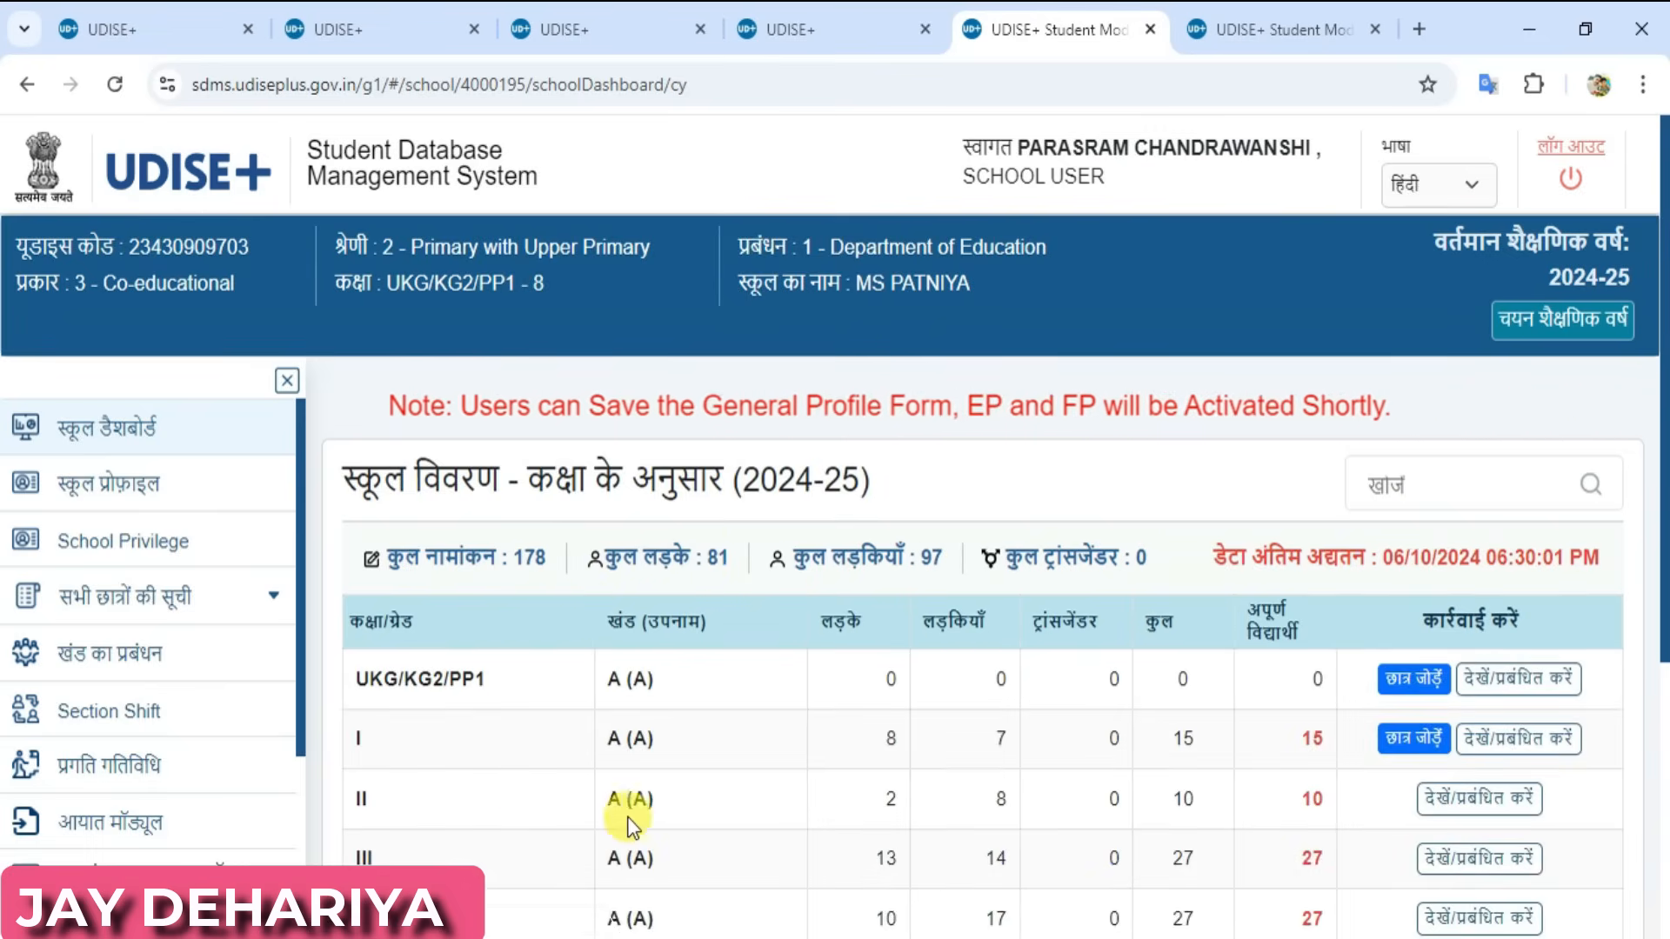
{"action": "left_click", "coordinate": [1470, 799]}
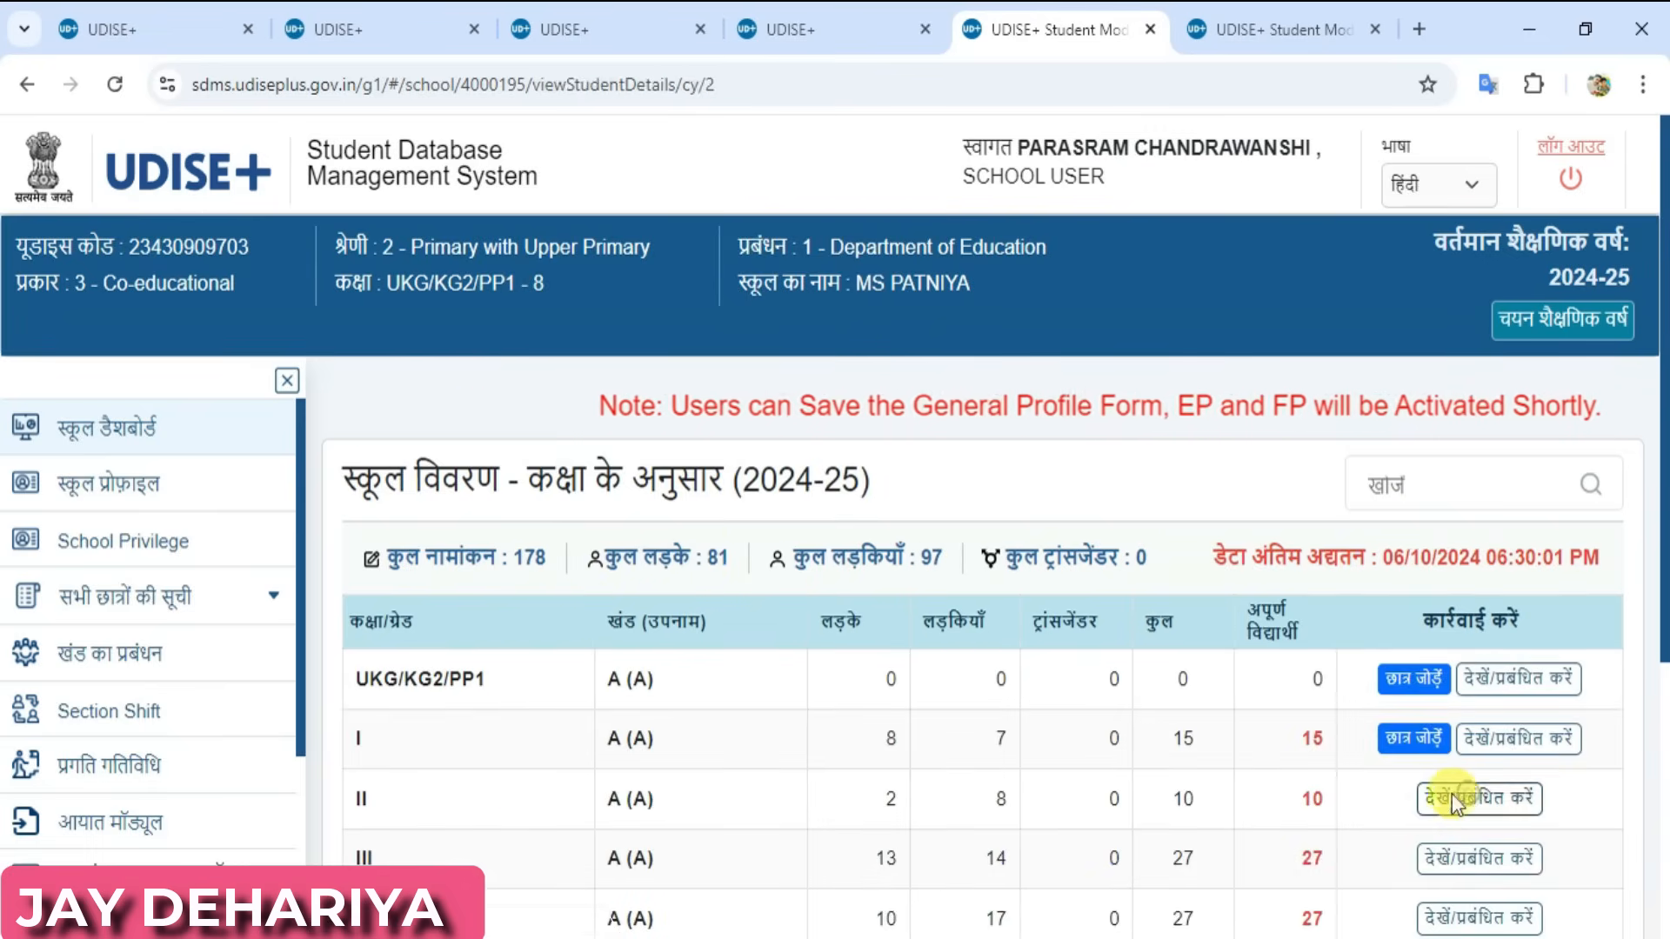